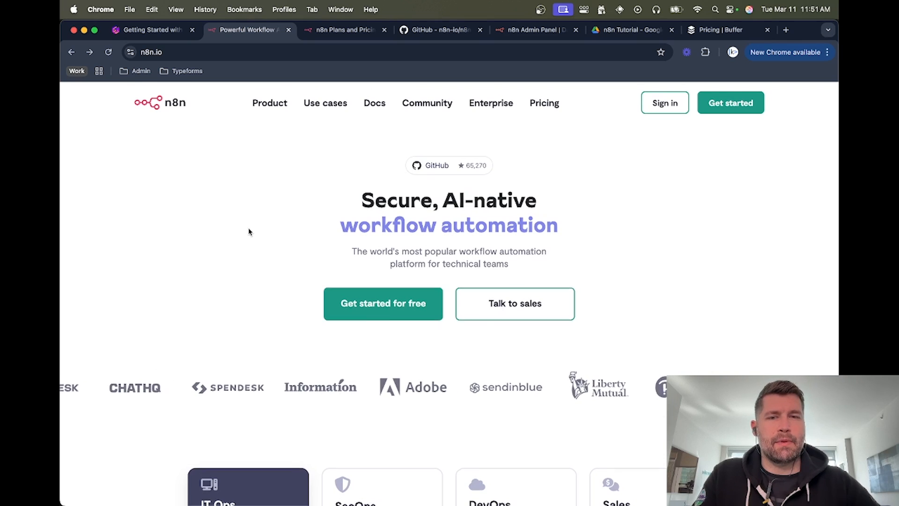
Review the n8n homepage's workflow example and the pricing page, comparing the plans under monthly and annual billing
scroll(249, 231, down, 5)
scroll(161, 219, down, 3)
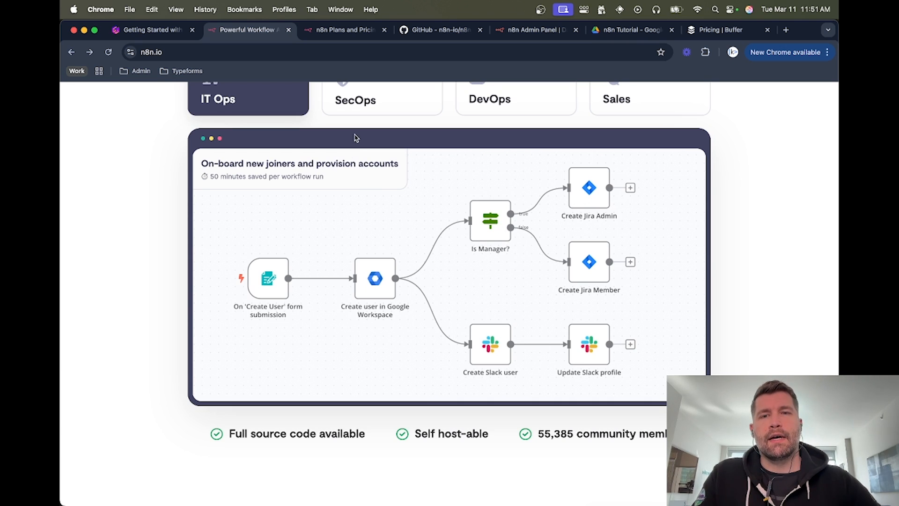
click(341, 31)
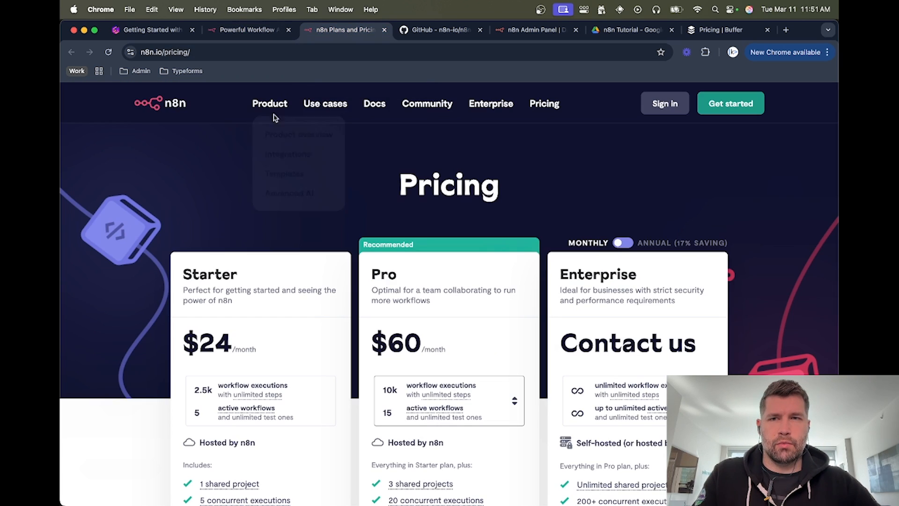
scroll(168, 208, down, 3)
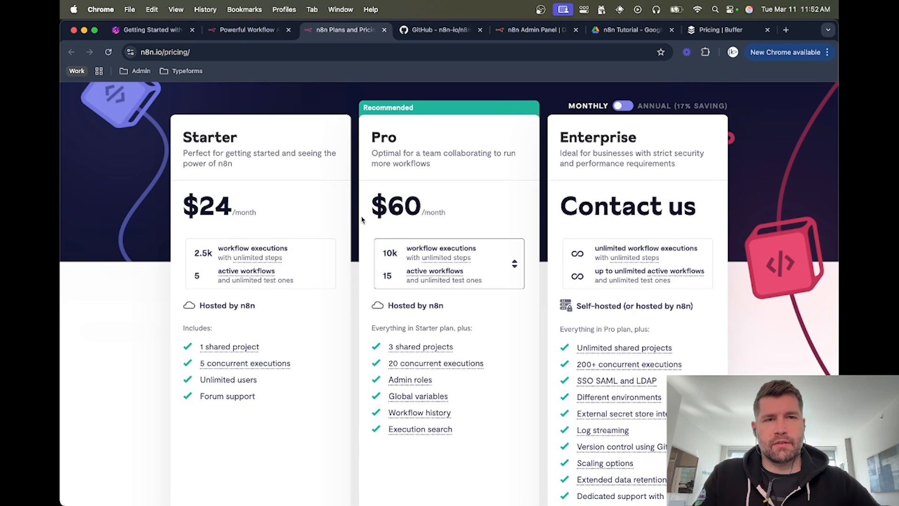
click(629, 106)
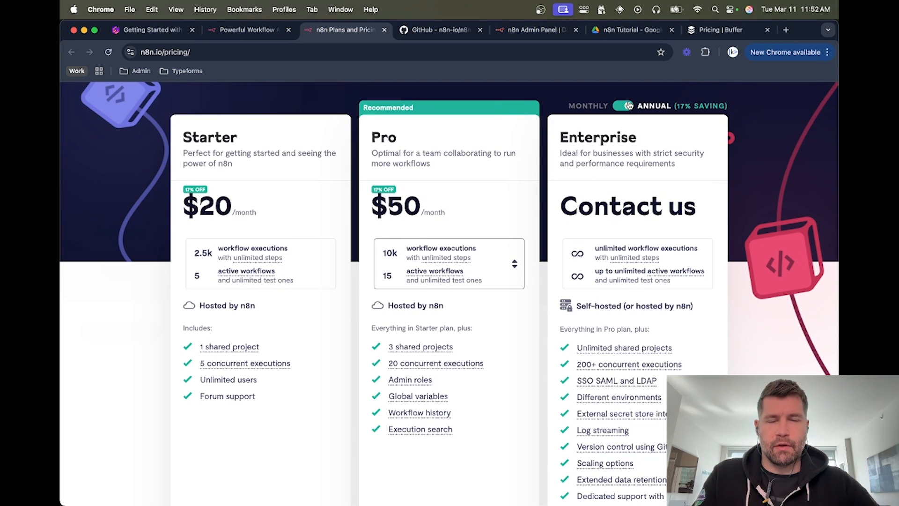
click(628, 106)
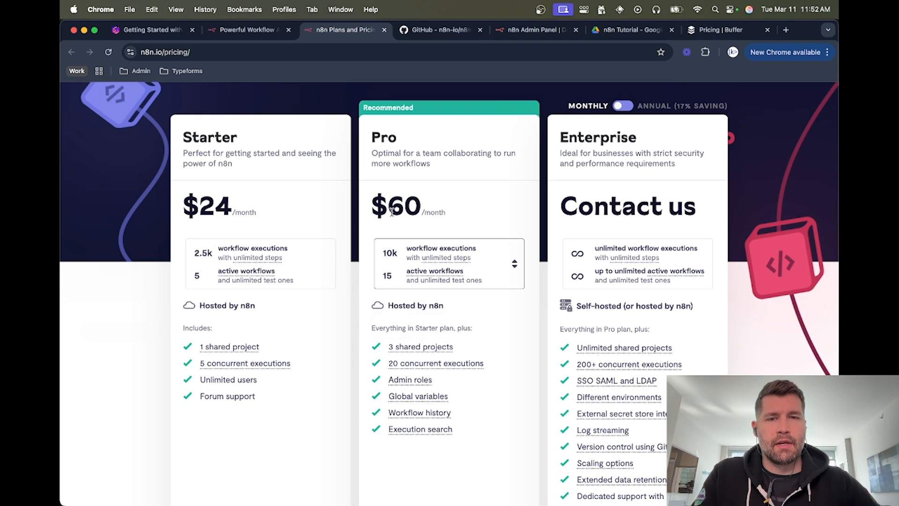
scroll(150, 220, down, 8)
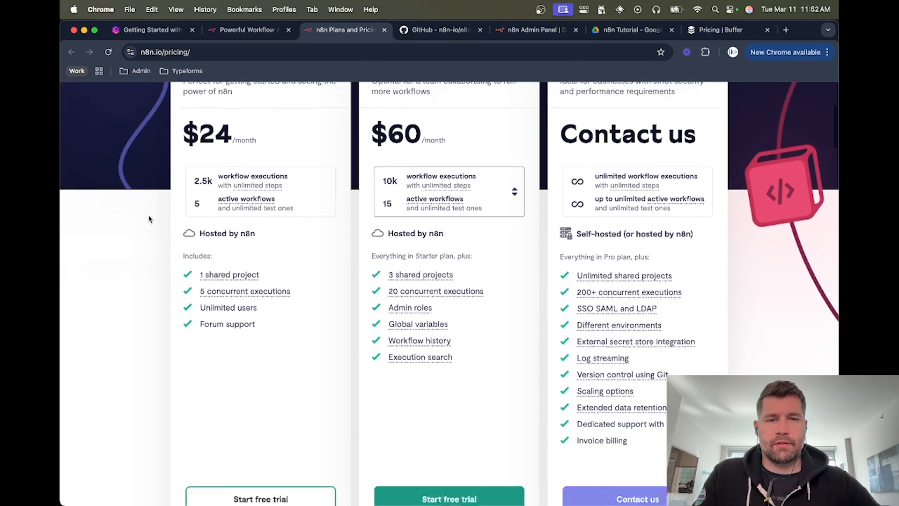
scroll(150, 219, down, 1)
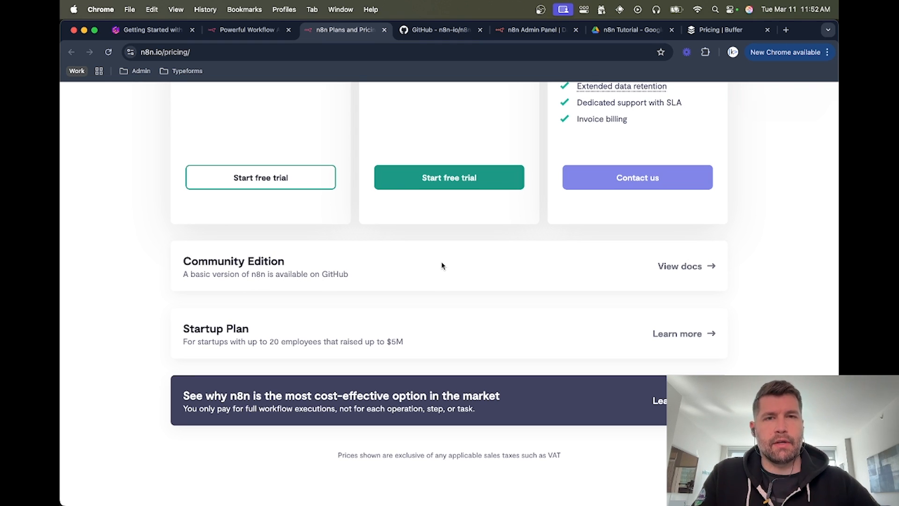
Examine the npx and Docker Quick Start instructions in the README of the n8n GitHub repository
click(442, 31)
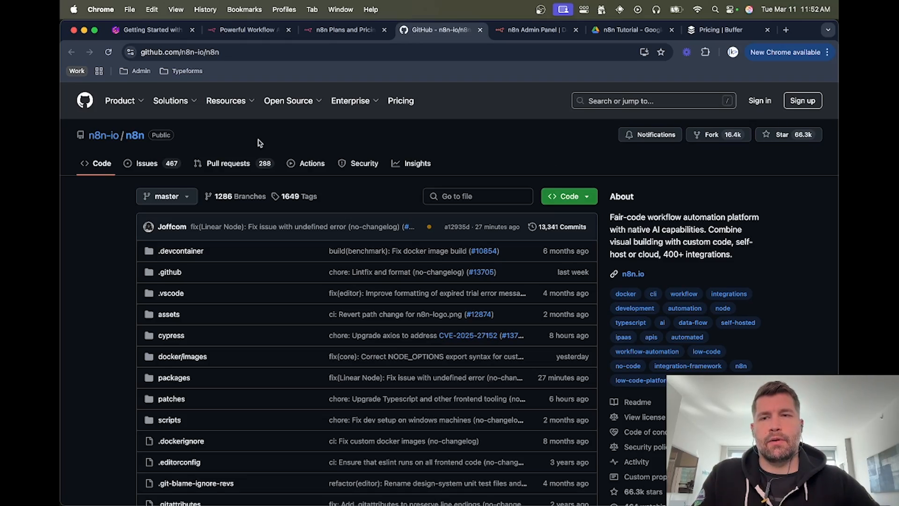
scroll(108, 294, down, 3)
scroll(108, 294, down, 15)
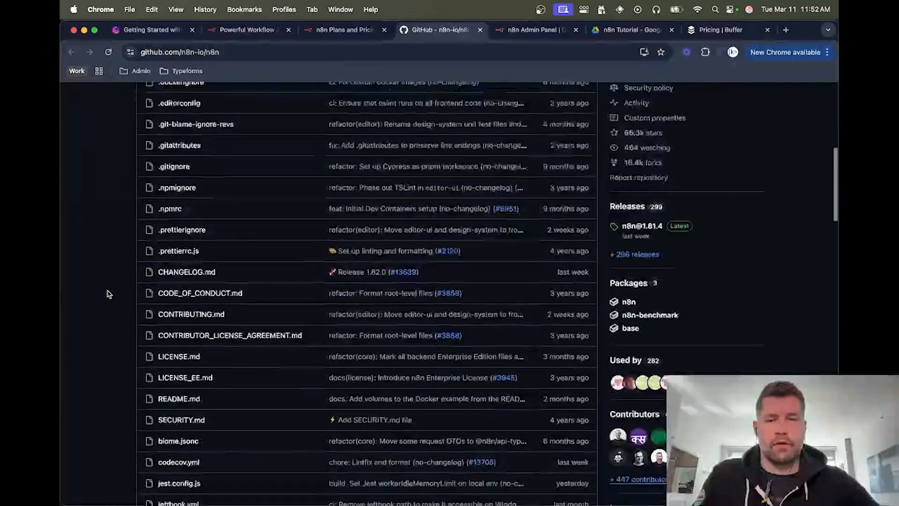
scroll(107, 294, down, 8)
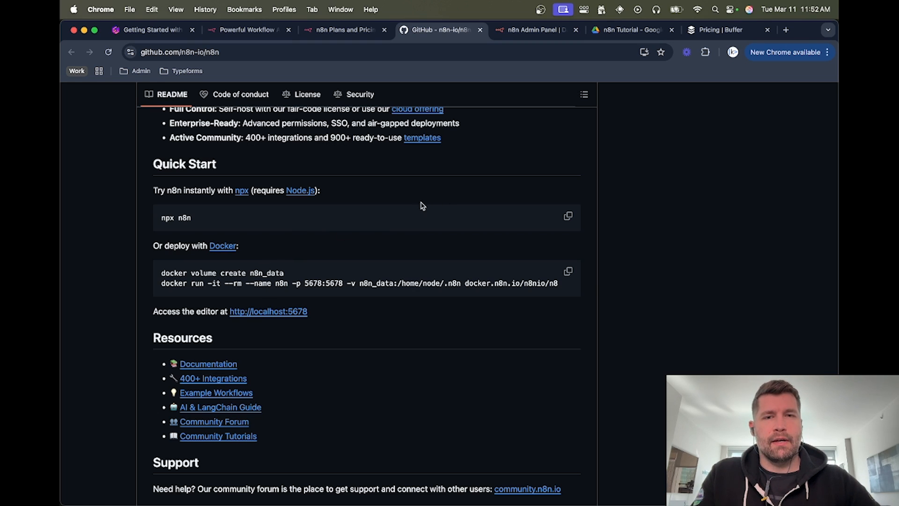
Check the sign-in option on the n8n homepage and open My workspace from the n8n cloud dashboard
click(514, 31)
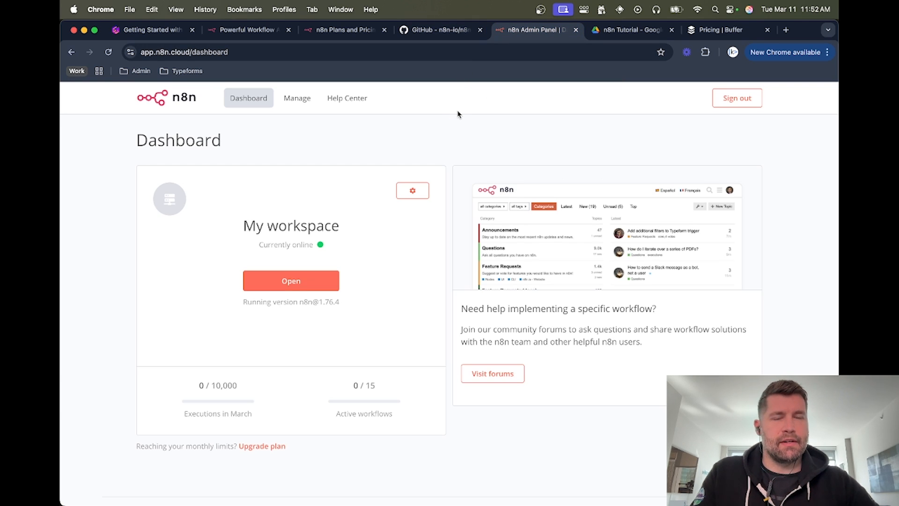
click(258, 36)
scroll(584, 176, up, 8)
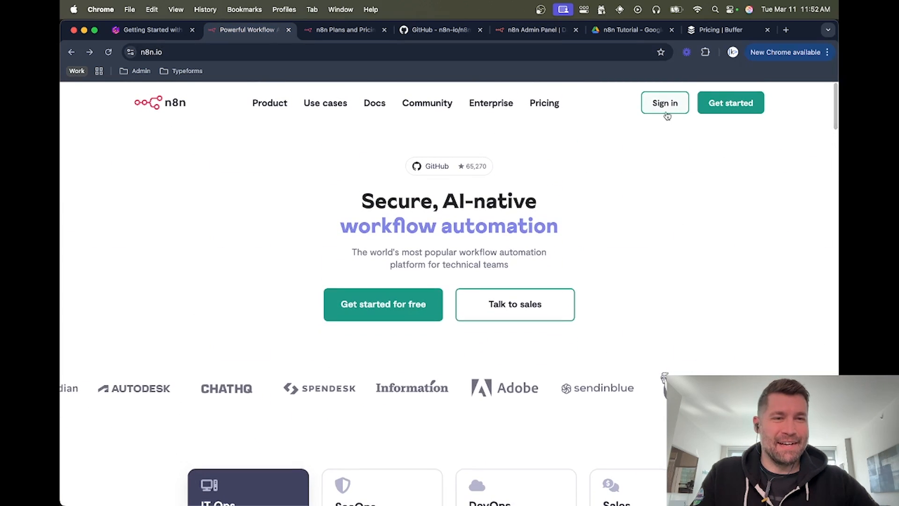
click(533, 29)
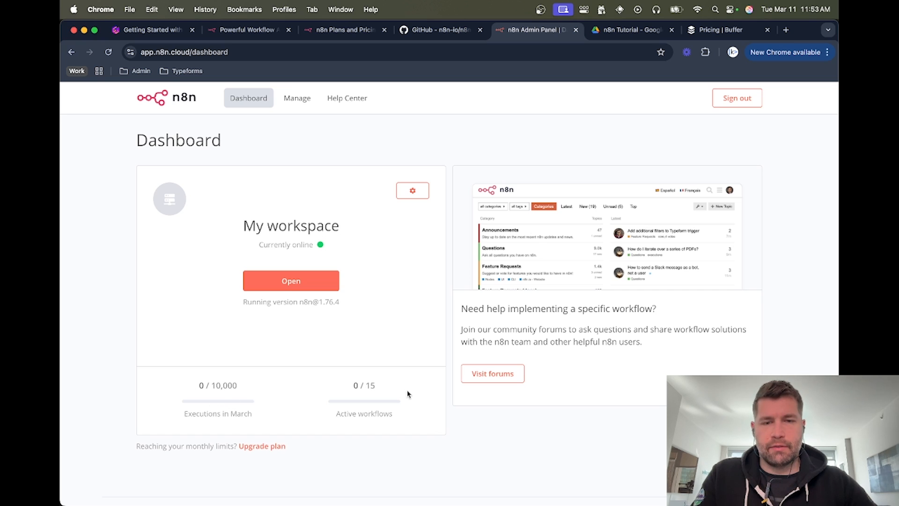
click(295, 286)
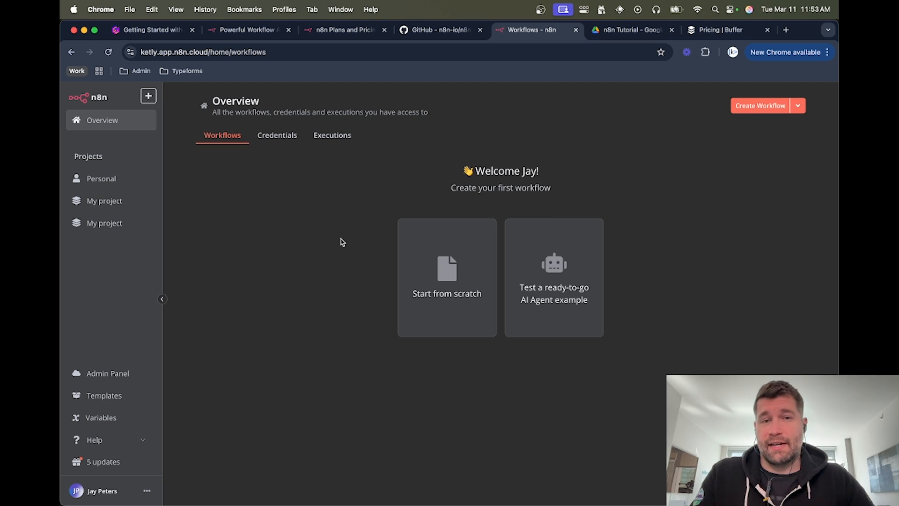
Look through the n8n homepage's feature sections down to the integrations overview
click(252, 29)
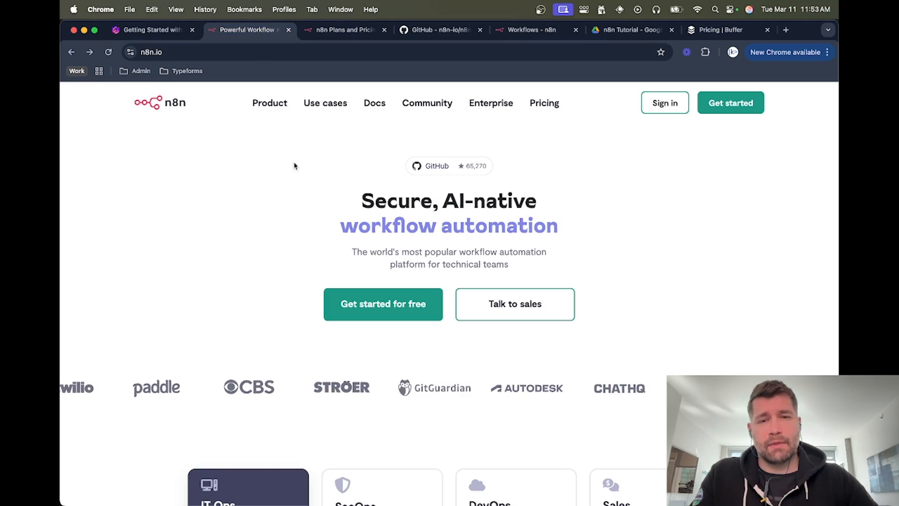
scroll(281, 182, down, 5)
scroll(259, 192, down, 20)
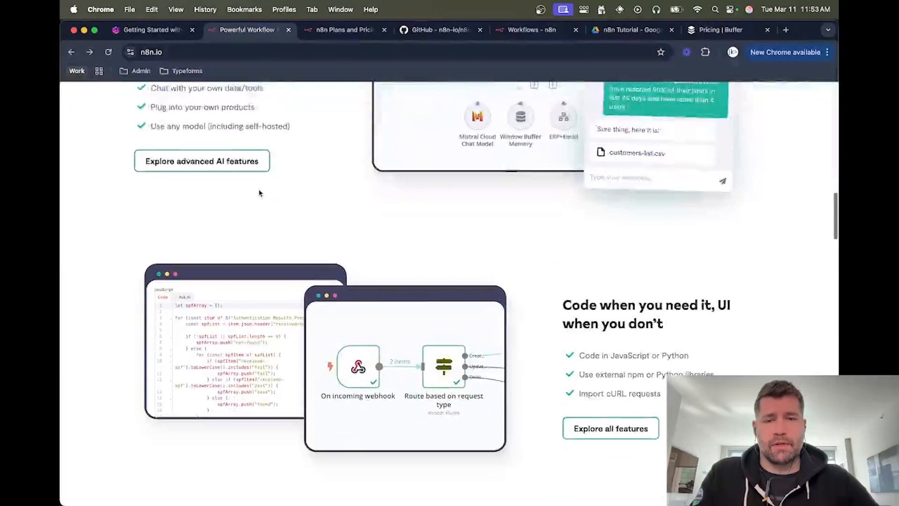
scroll(260, 192, down, 15)
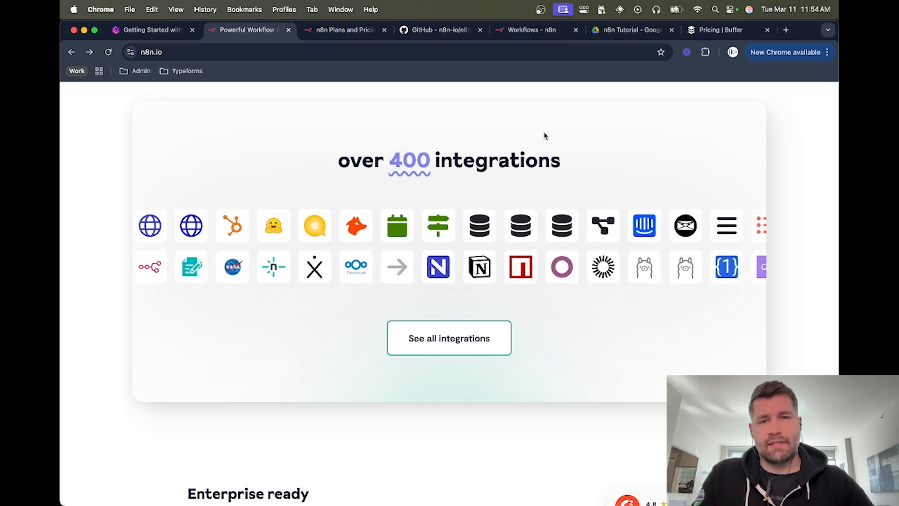
Create a workflow from scratch in the n8n workspace and rename it LinkedIn Content Posting
click(547, 31)
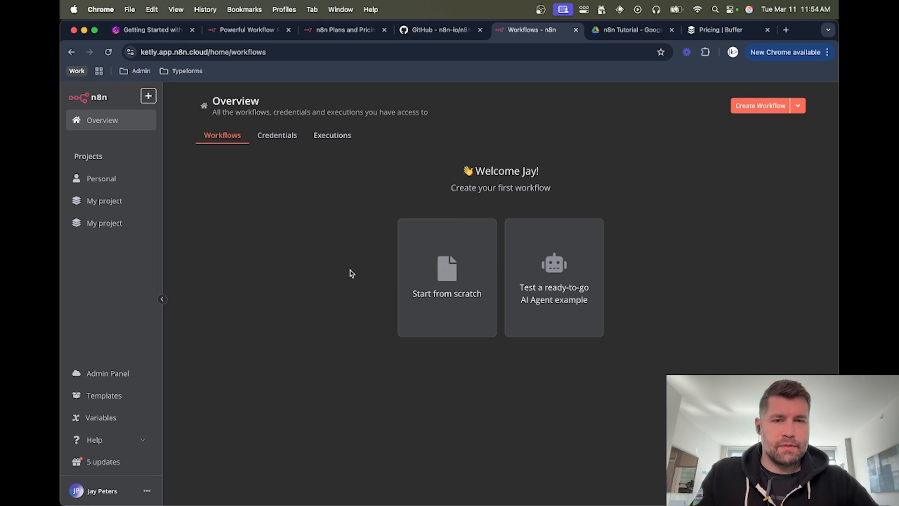
click(439, 280)
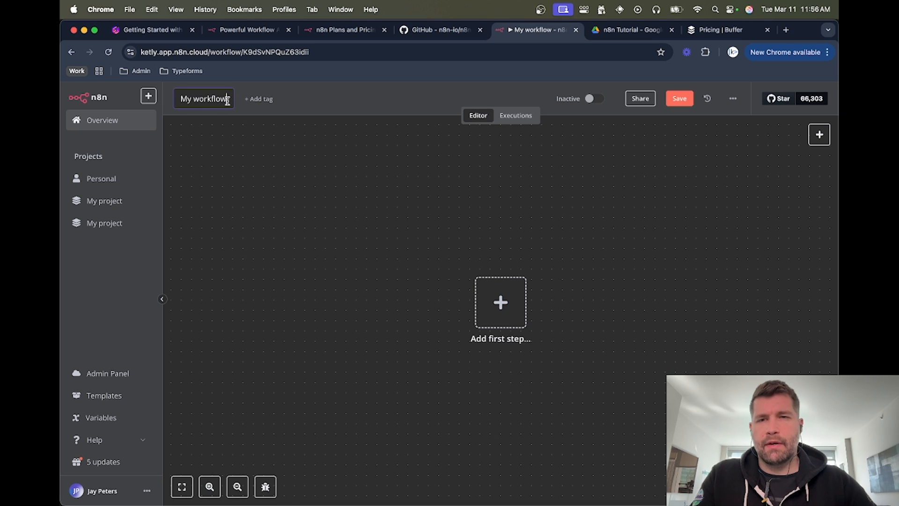
drag(228, 100, 180, 100)
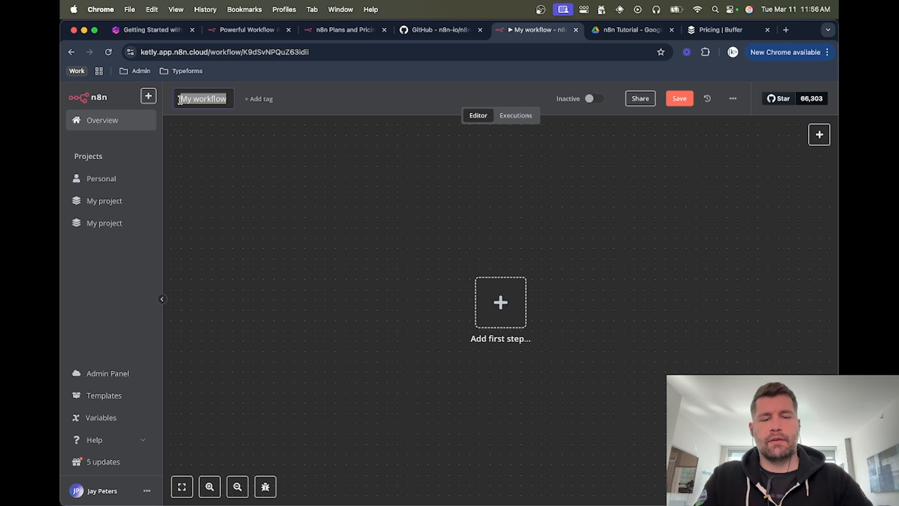
text(Linkin)
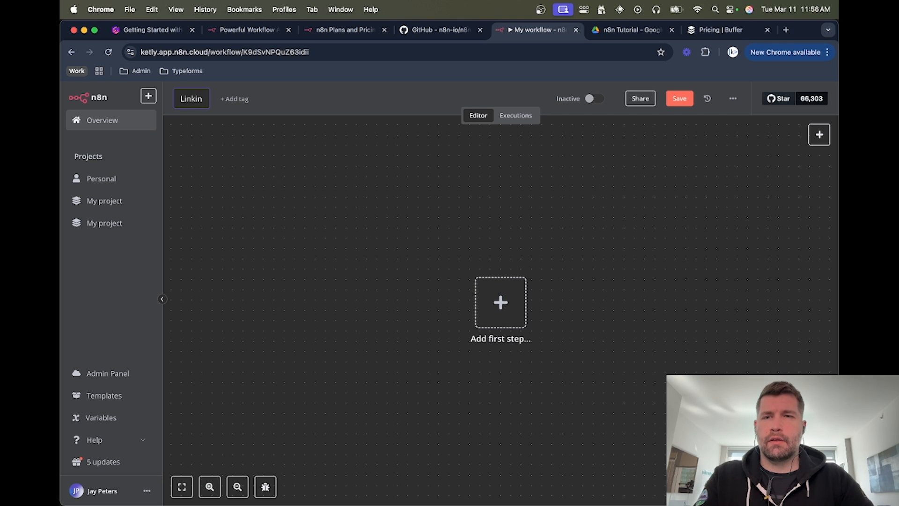
key(BackSpace)
key(BackSpace)
text(edIn Conten)
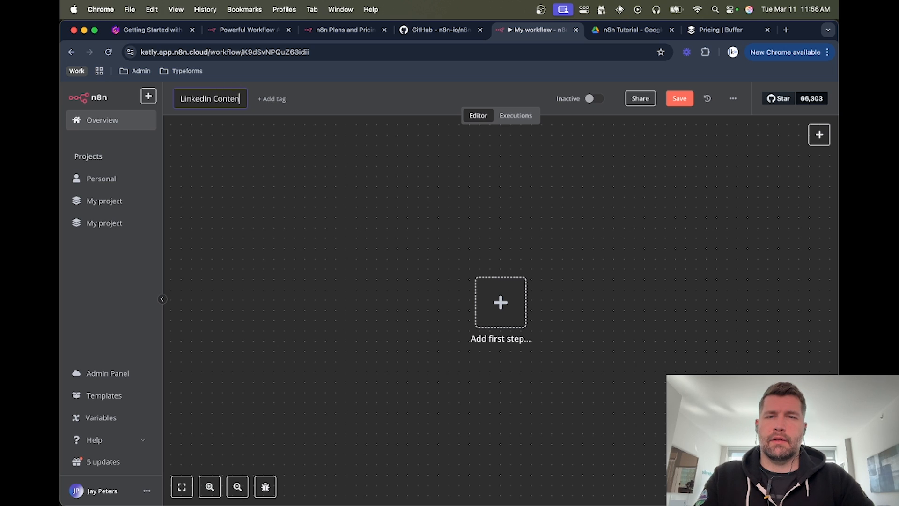
text(t)
text( Posting)
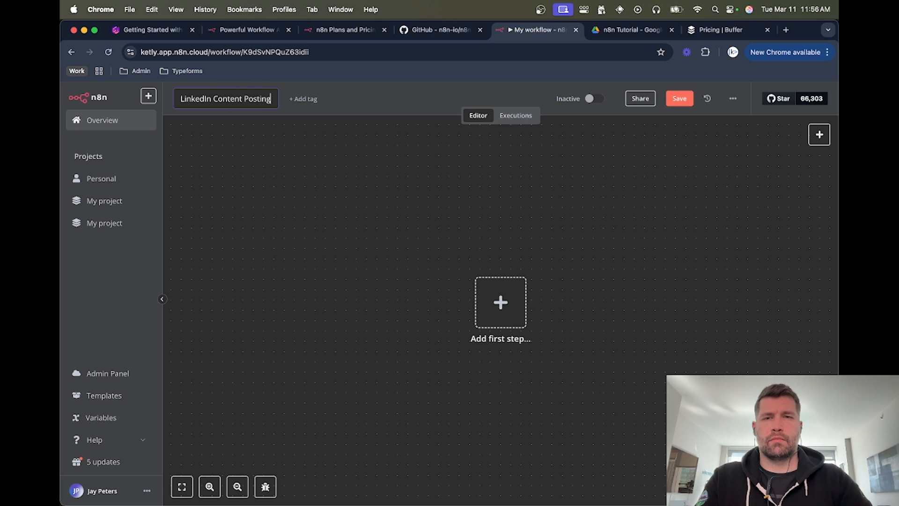
key(Return)
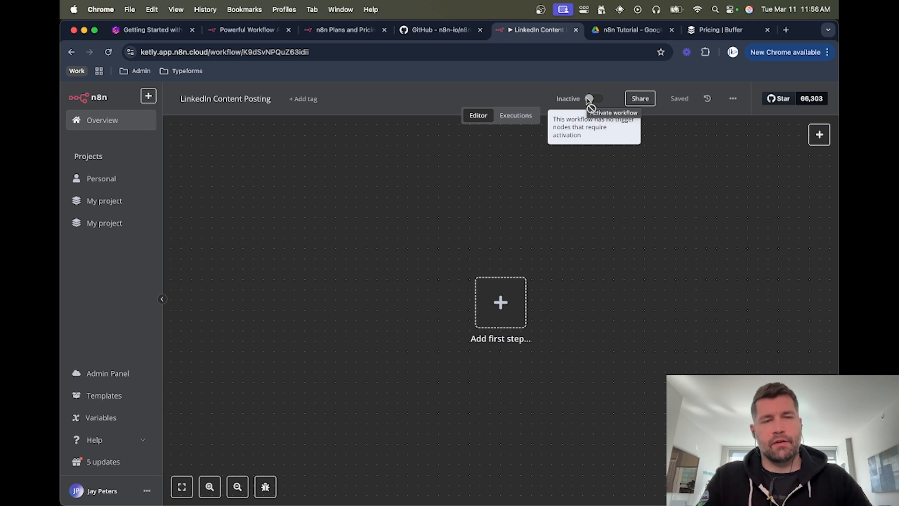
Inspect the workflow's sharing options and its workflow settings, closing both dialogs without changes
click(639, 102)
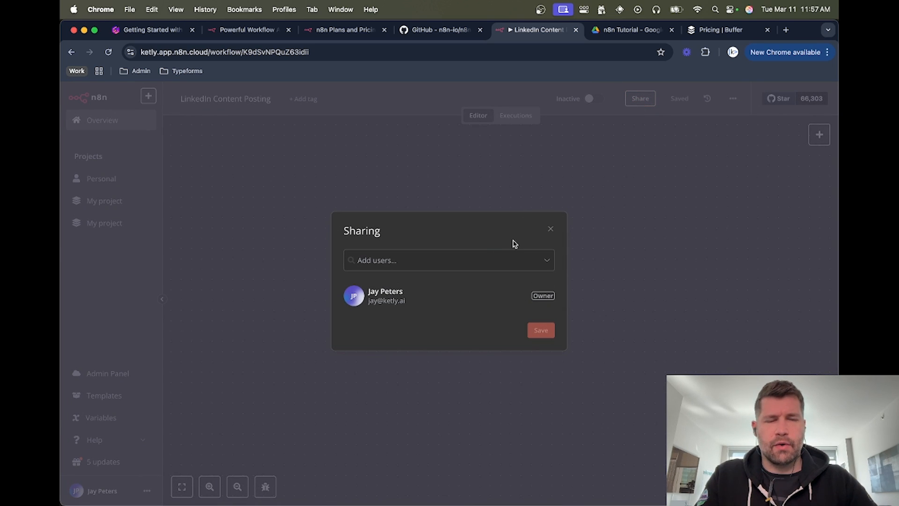
click(549, 230)
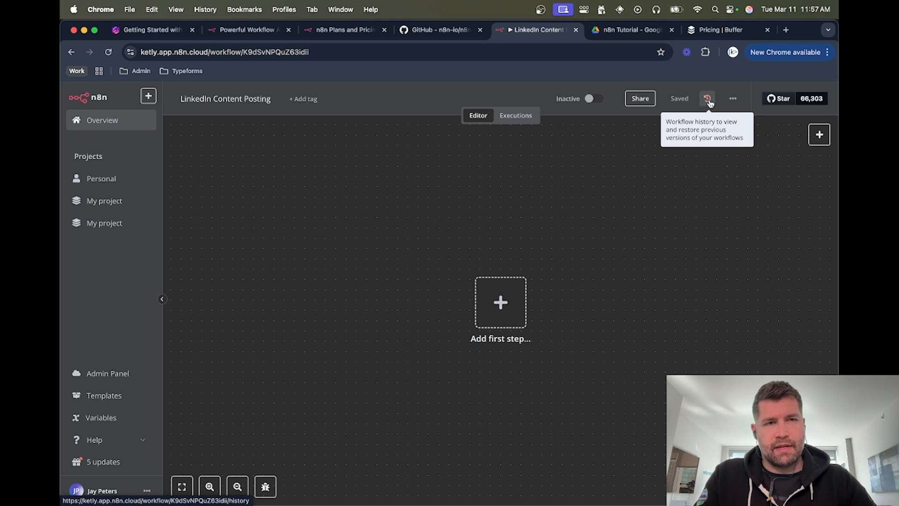
click(732, 102)
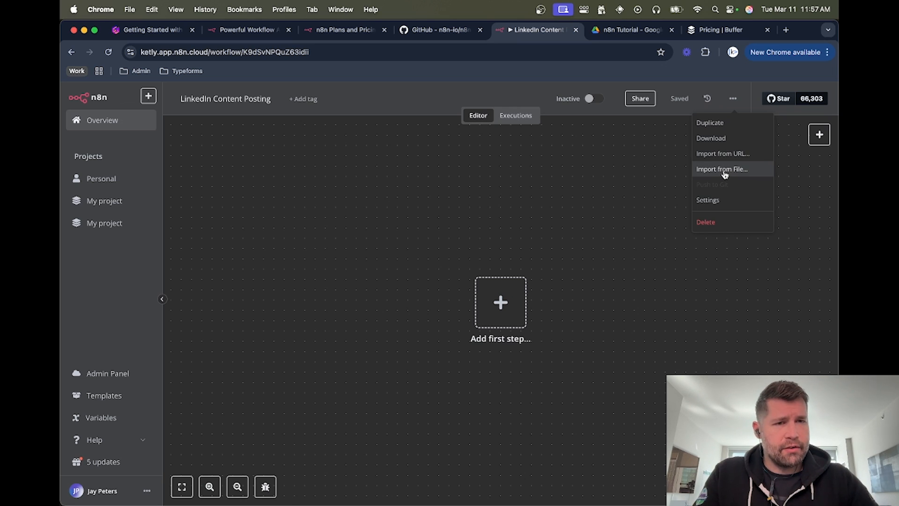
click(710, 202)
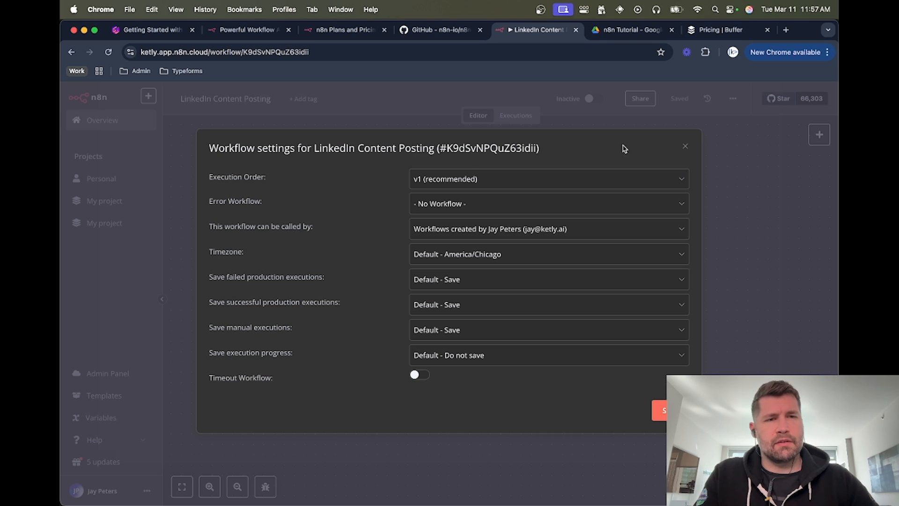
click(686, 147)
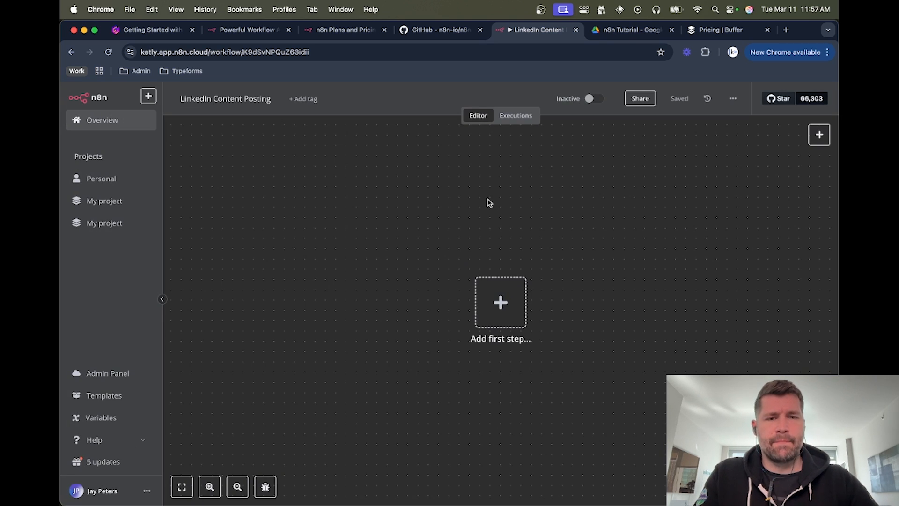
drag(506, 219, 458, 231)
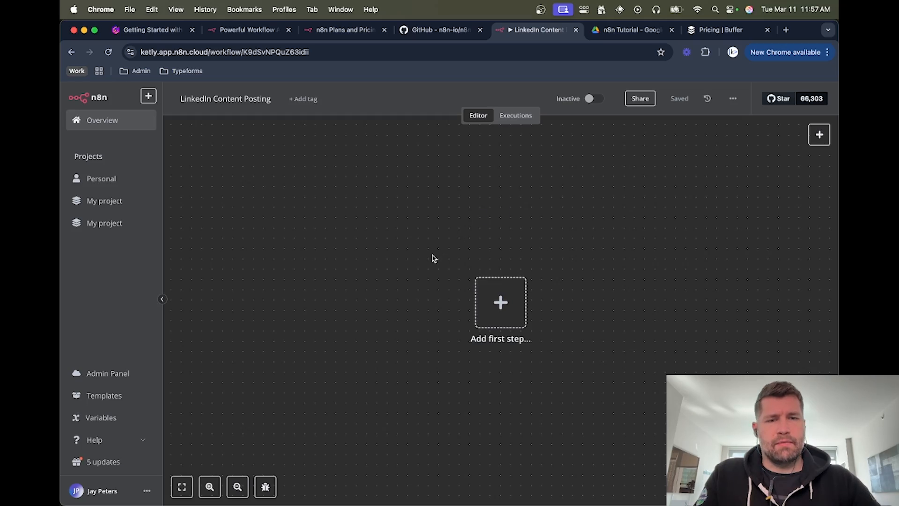
scroll(432, 255, right, 1)
scroll(432, 255, down, 1)
scroll(431, 255, up, 1)
scroll(431, 257, down, 1)
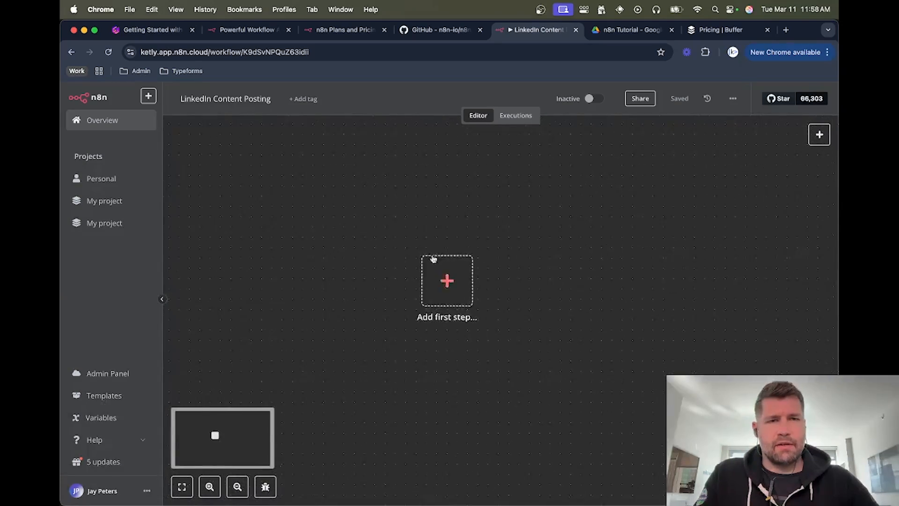
scroll(431, 257, left, 1)
scroll(432, 257, right, 1)
scroll(431, 257, down, 1)
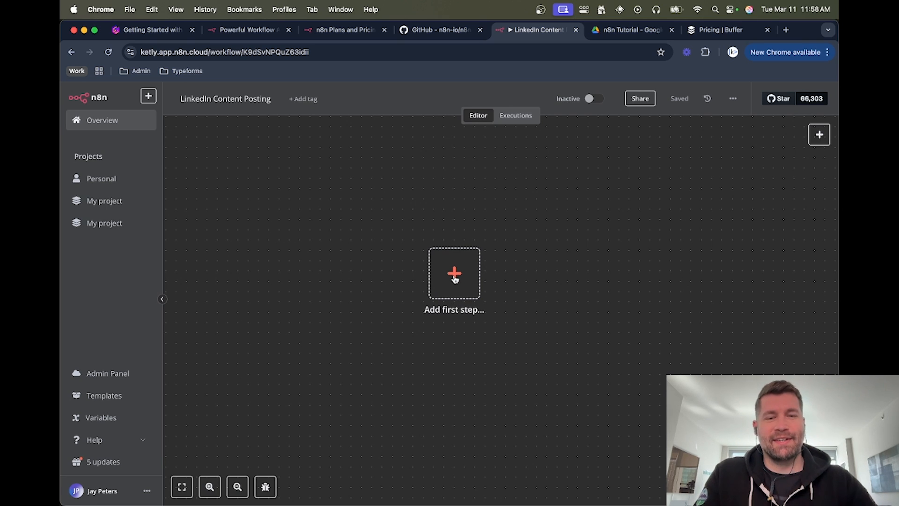
Start adding the workflow's first step, browse the app-event triggers, and return to the list of trigger types
click(455, 279)
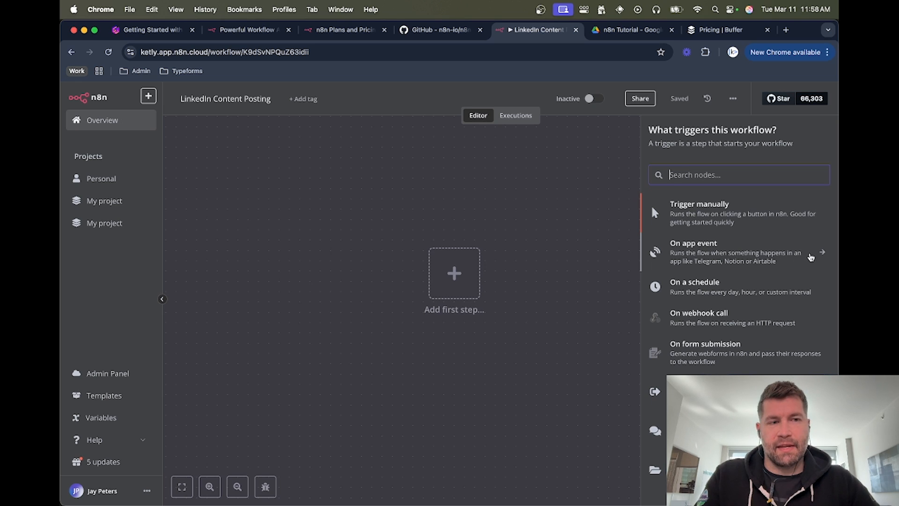
click(751, 261)
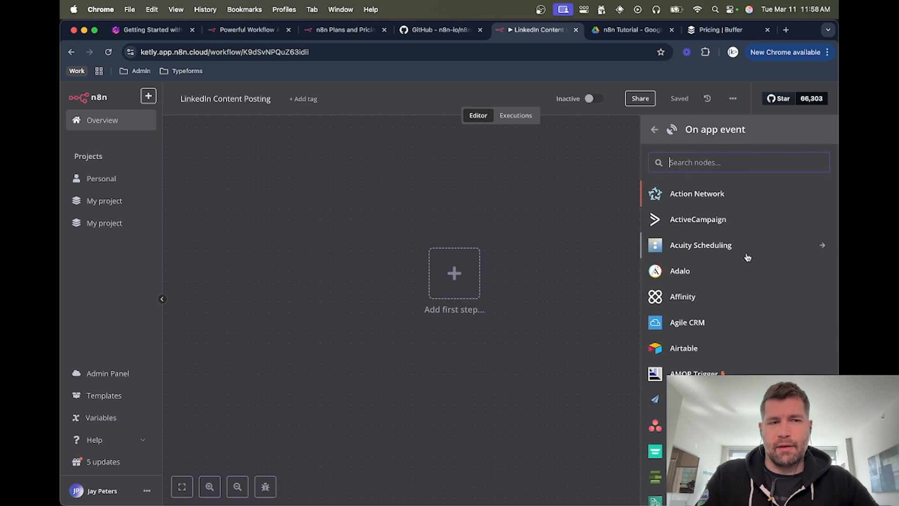
click(654, 133)
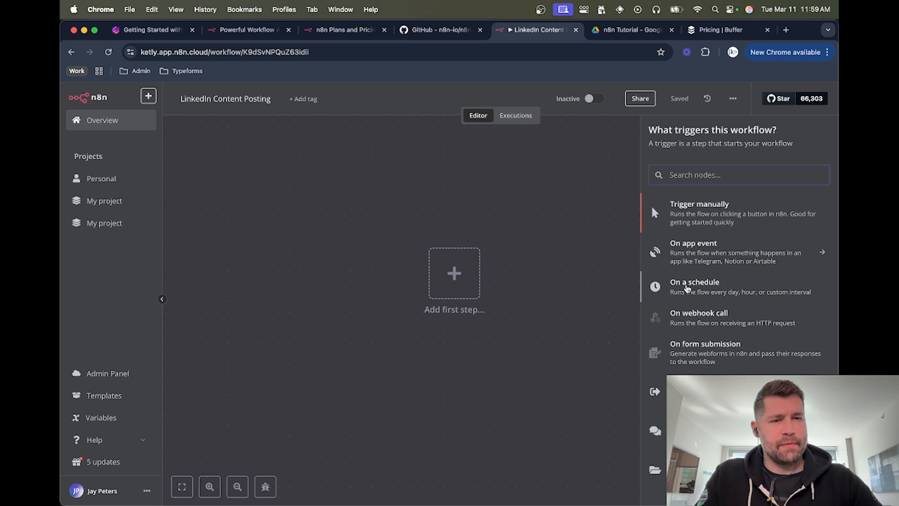
Add a schedule trigger with a Days interval, 1 day between triggers, firing at 2pm and minute 0
click(687, 288)
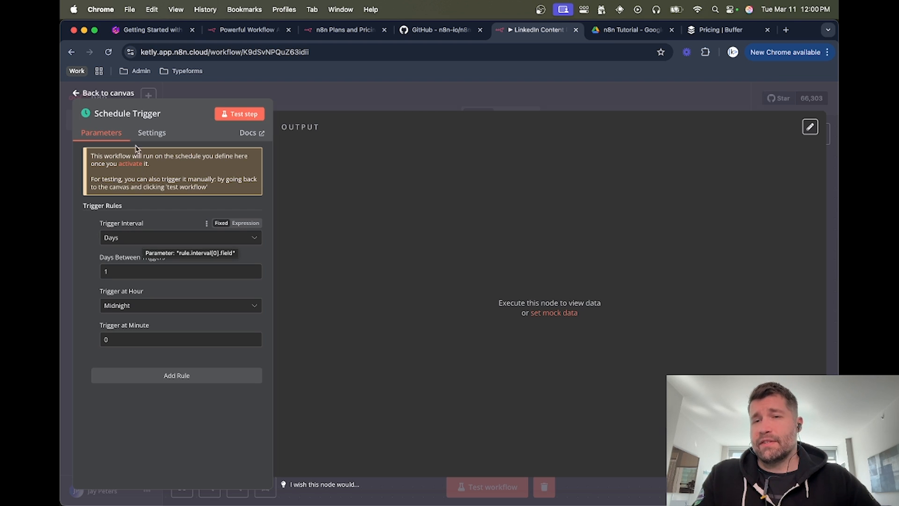
click(149, 239)
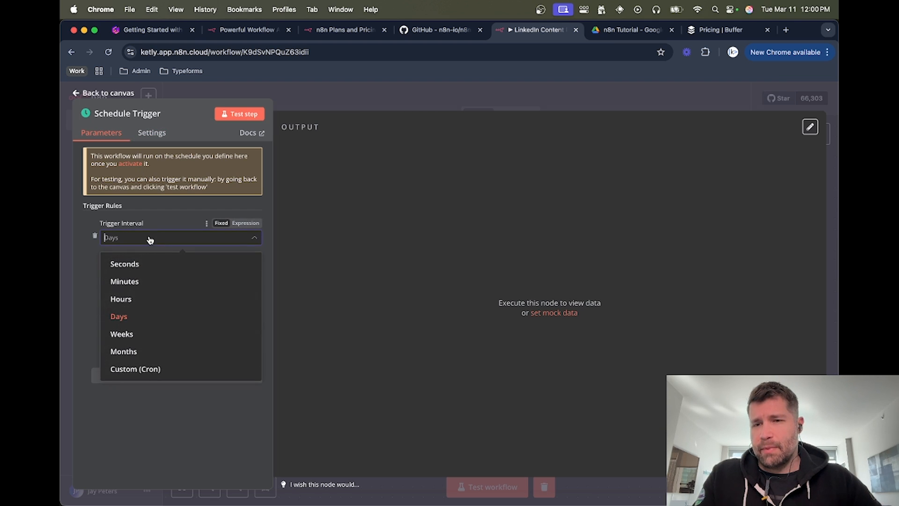
click(134, 317)
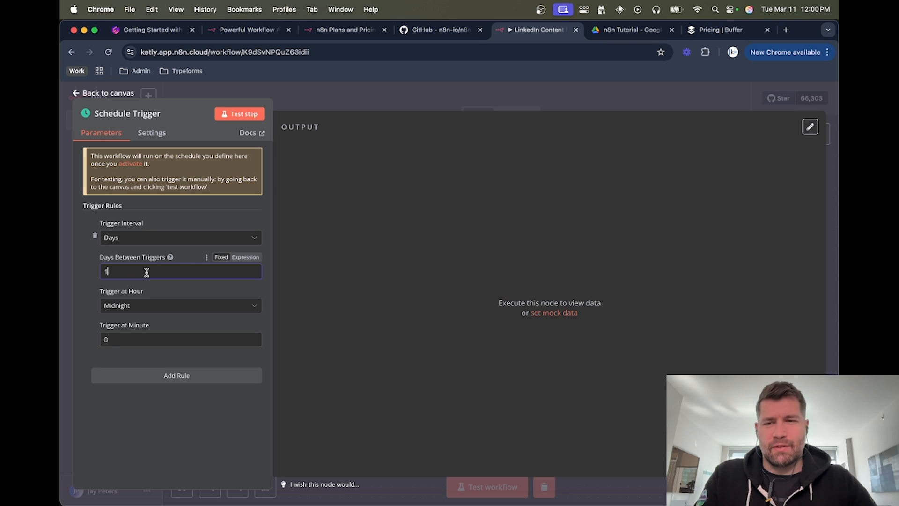
click(135, 310)
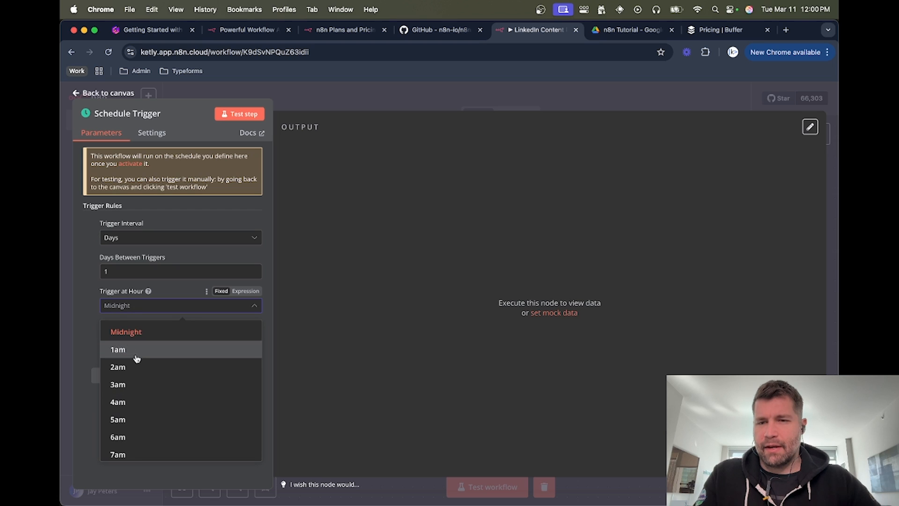
scroll(144, 376, down, 5)
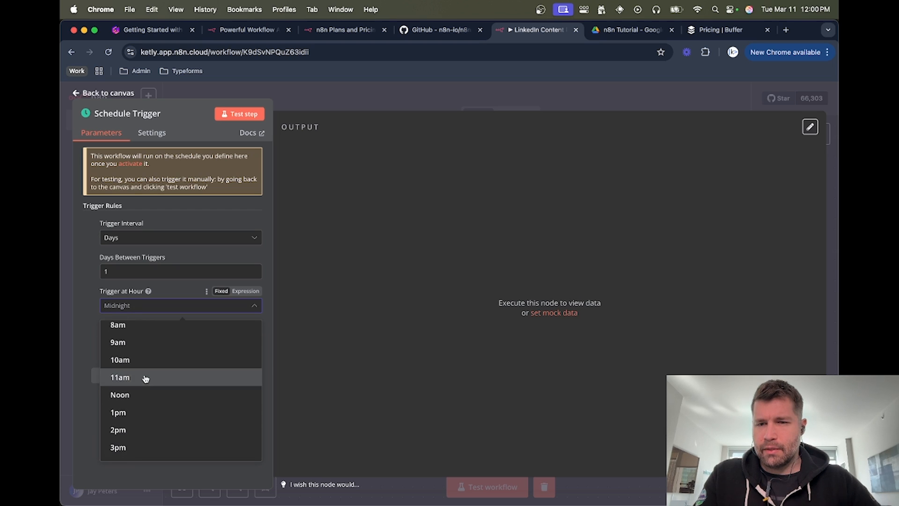
scroll(140, 380, down, 3)
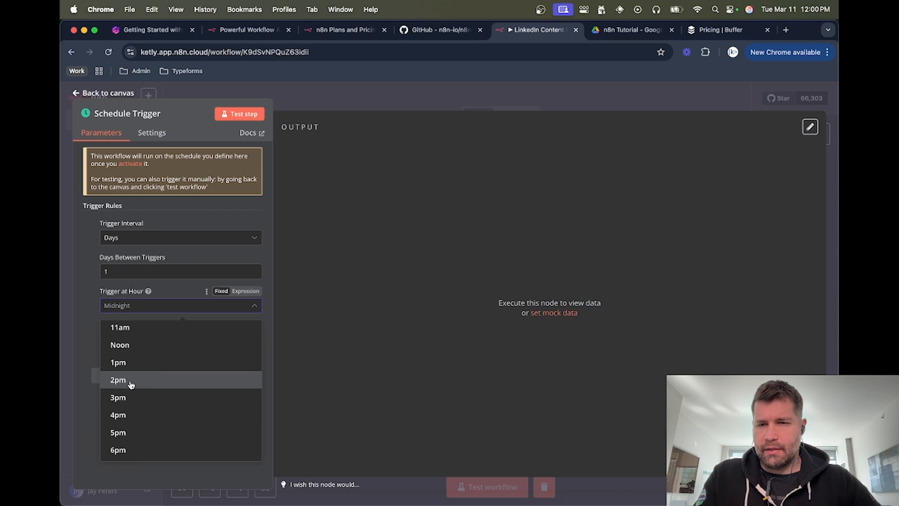
click(130, 384)
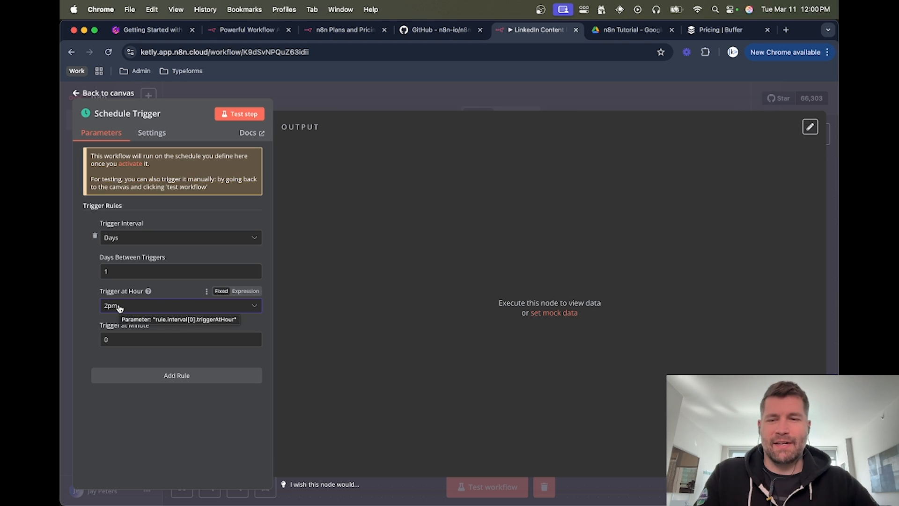
click(124, 338)
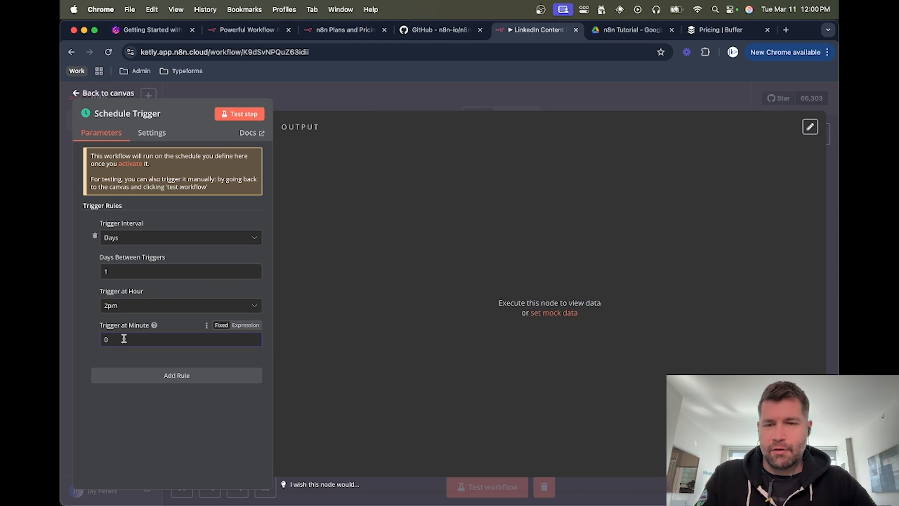
Try adding a second rule to the schedule trigger and delete it again
click(169, 377)
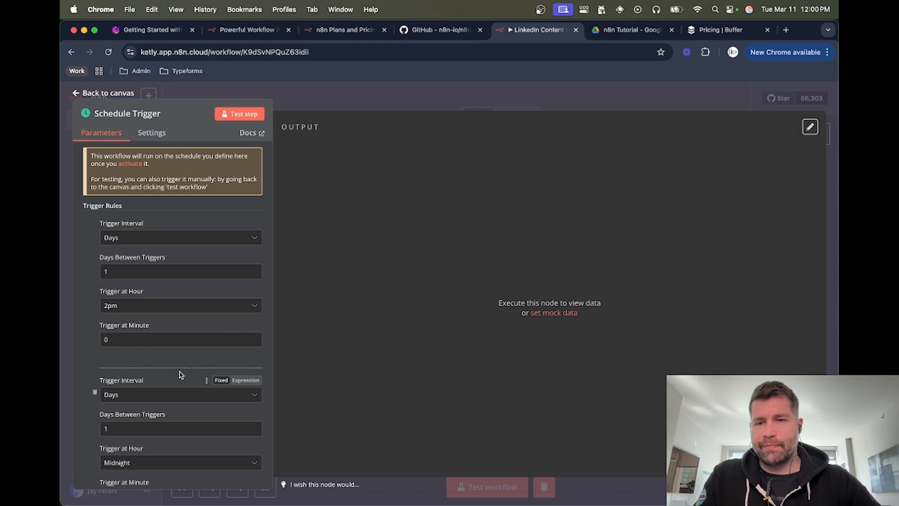
scroll(159, 361, down, 3)
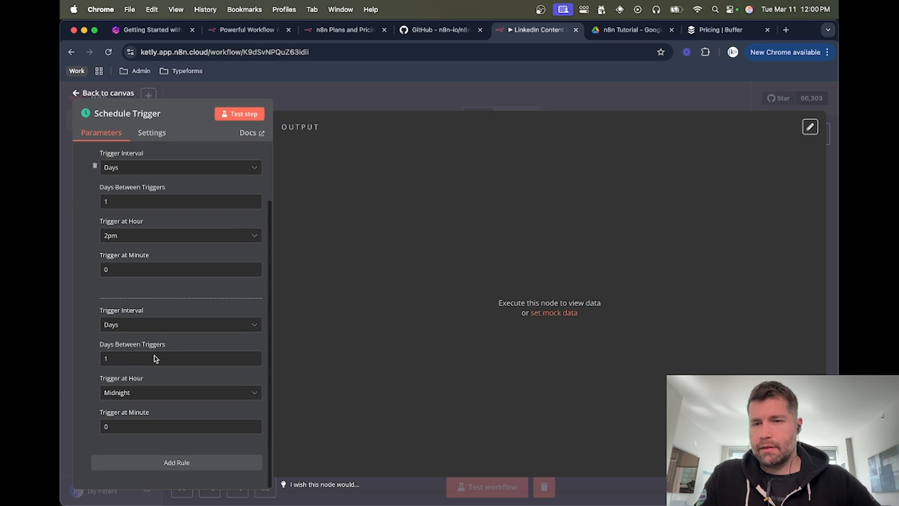
click(95, 321)
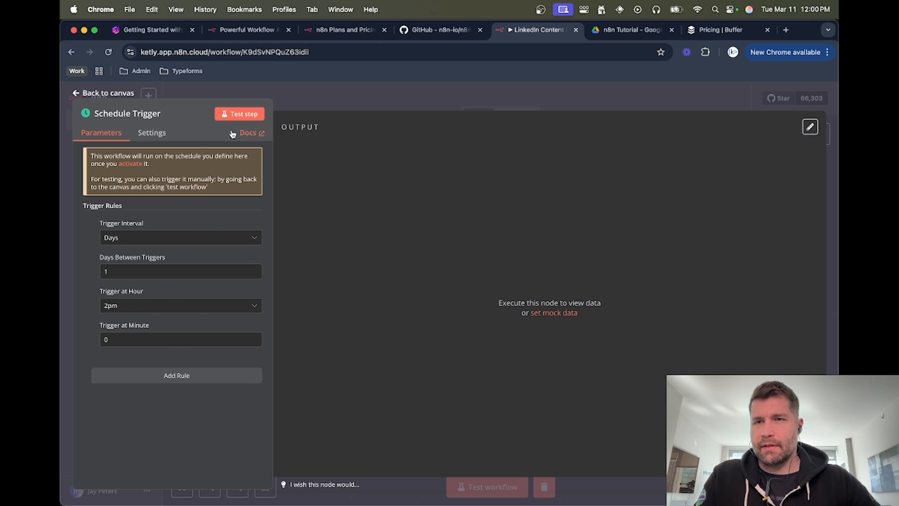
Return to the canvas and run a test of the workflow with its schedule trigger
click(111, 93)
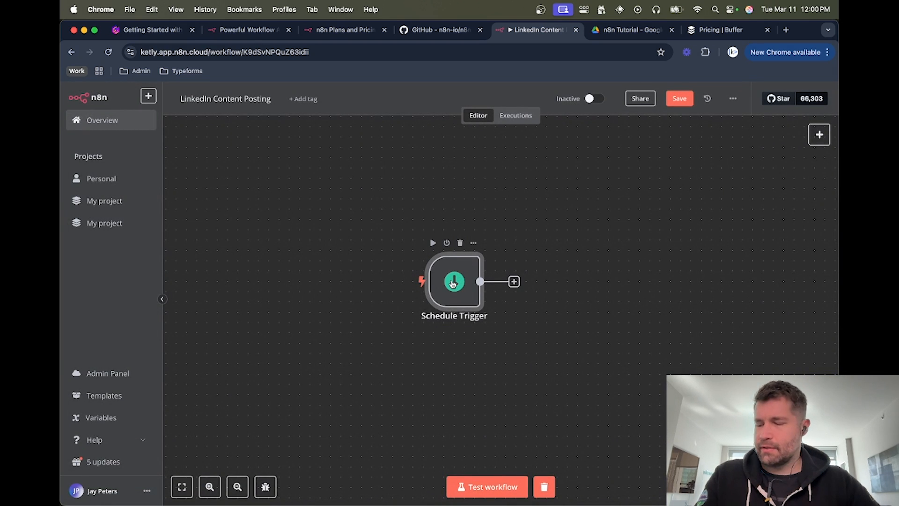
mouse_move(421, 281)
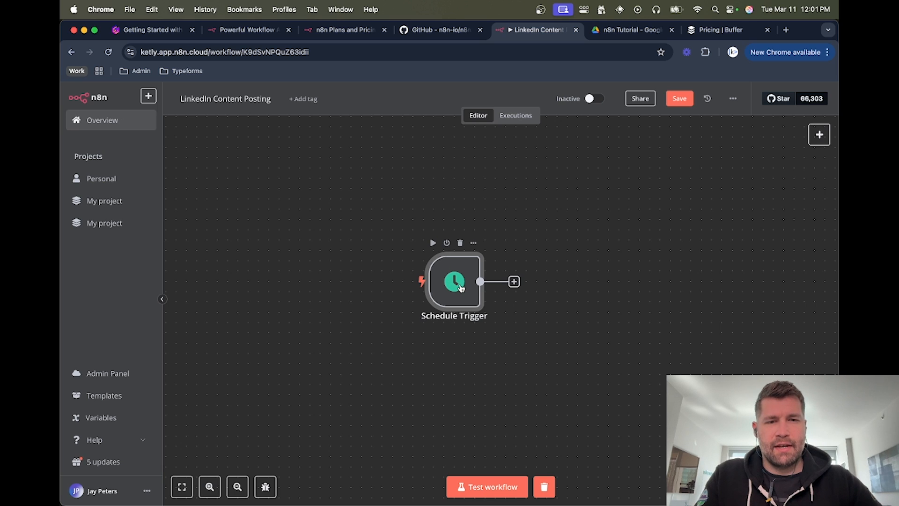
click(487, 490)
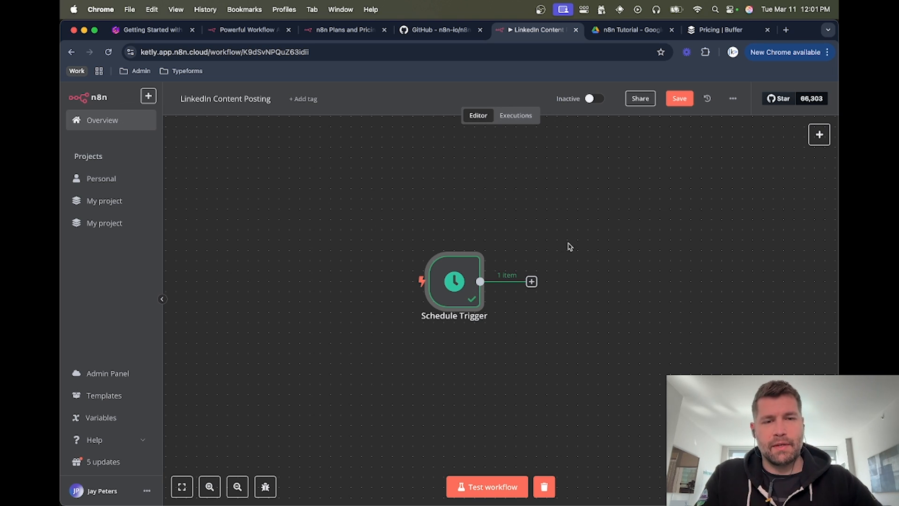
Look at the node categories available to follow the Schedule Trigger, and close the list without adding a node
drag(568, 244, 527, 236)
scroll(528, 235, right, 5)
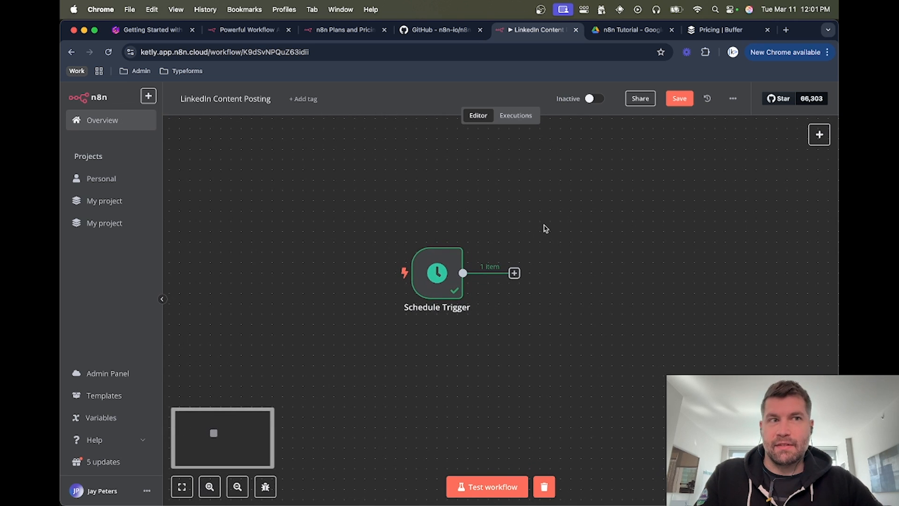
scroll(532, 227, down, 2)
scroll(532, 227, right, 2)
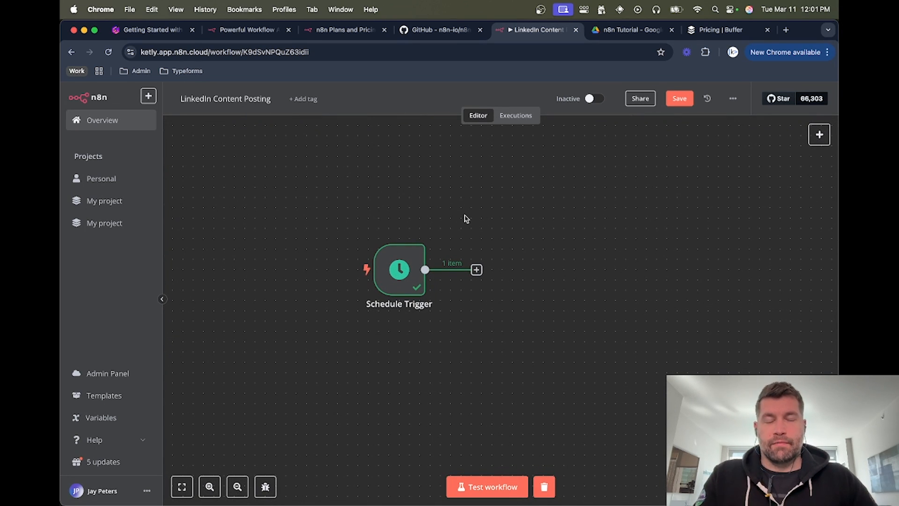
click(476, 270)
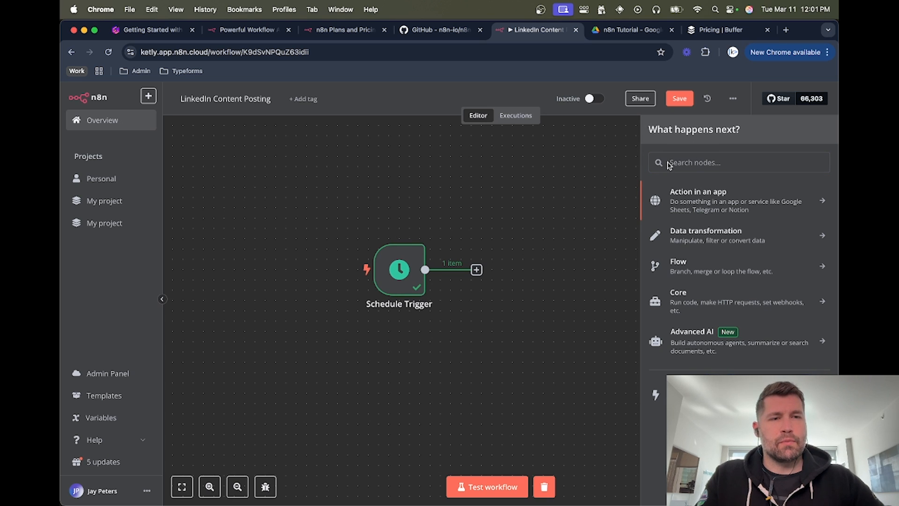
click(547, 260)
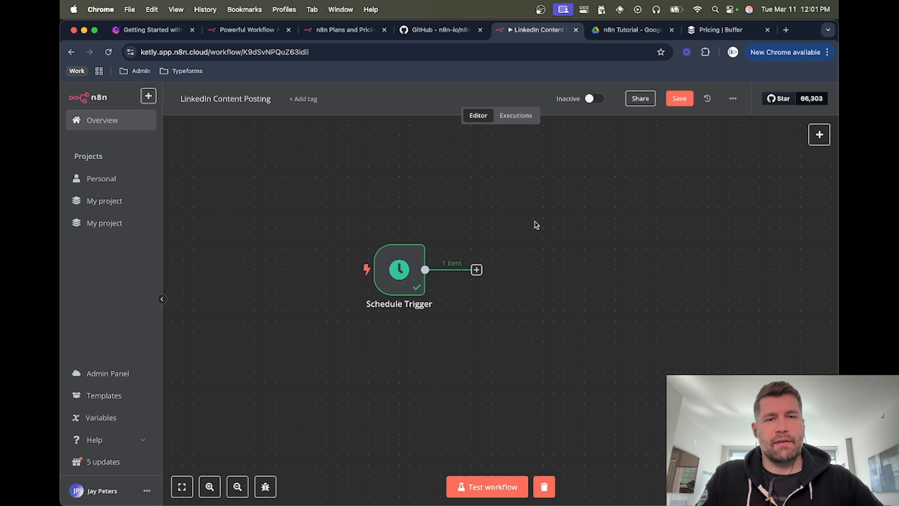
Switch to the n8n Tutorial folder in Google Drive, create a blank Google Sheets spreadsheet there and name it LinkedIn Content Bank
click(620, 34)
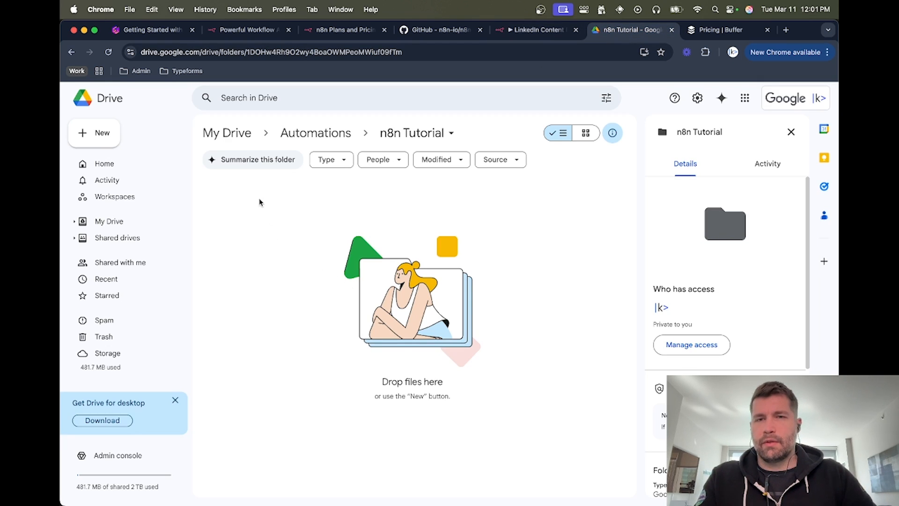
click(101, 135)
click(154, 212)
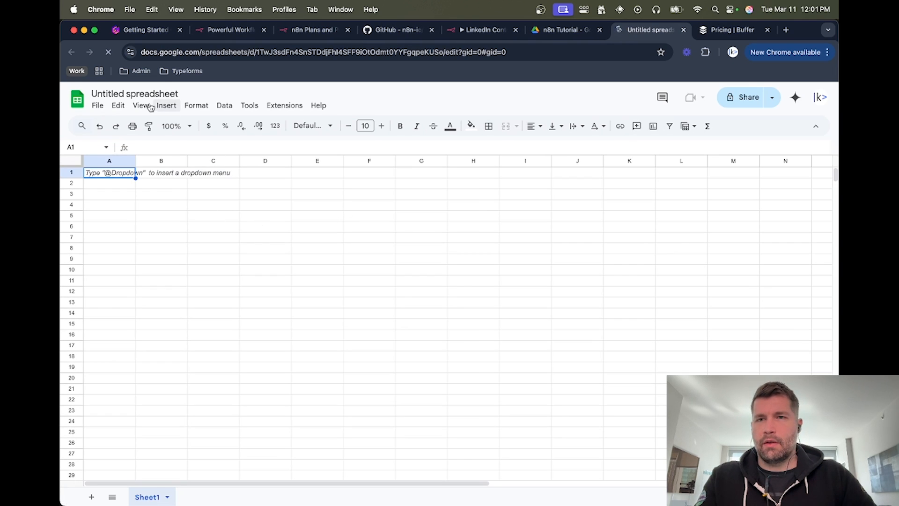
text(Link)
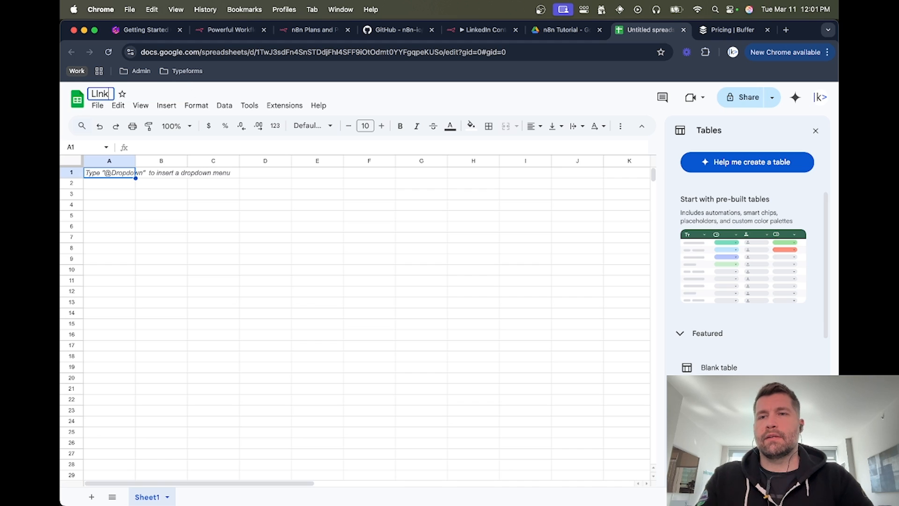
text(edI)
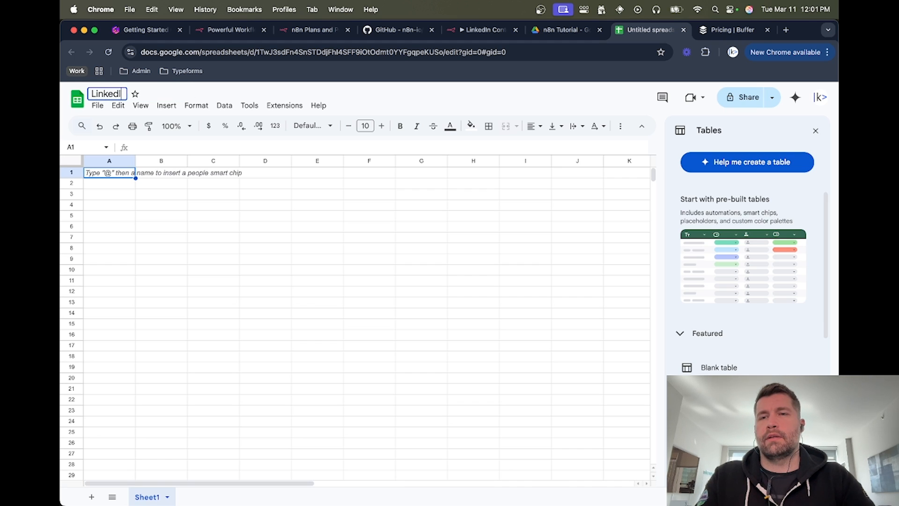
text(n Content Bank)
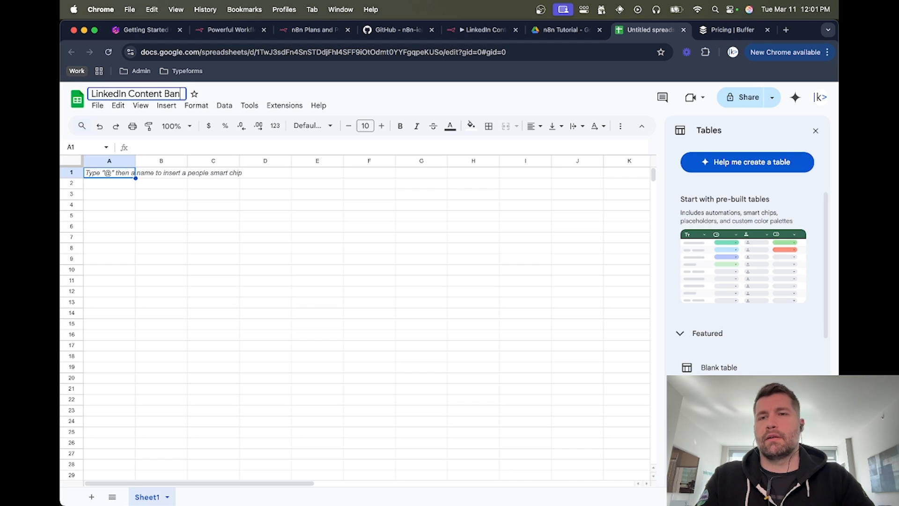
key(Return)
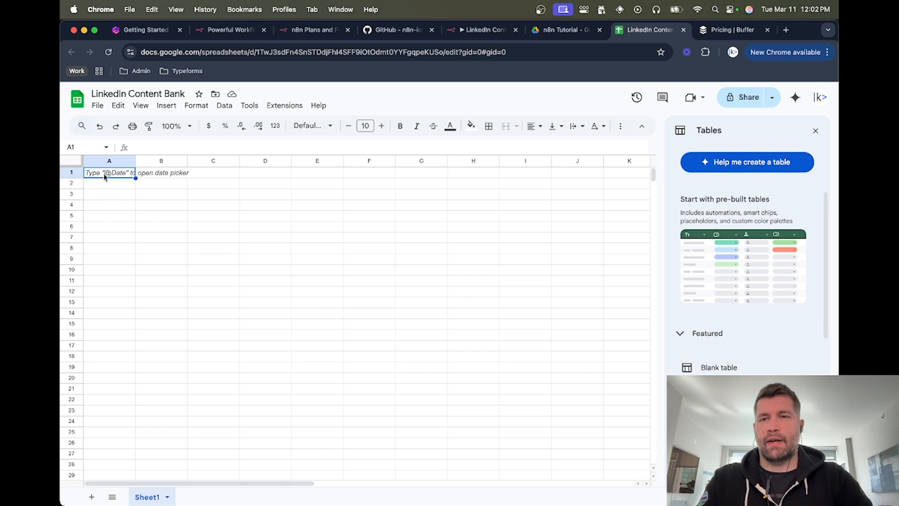
Enter the column headers Id, Content and Status in cells A1 to C1
key(Return)
text(Id)
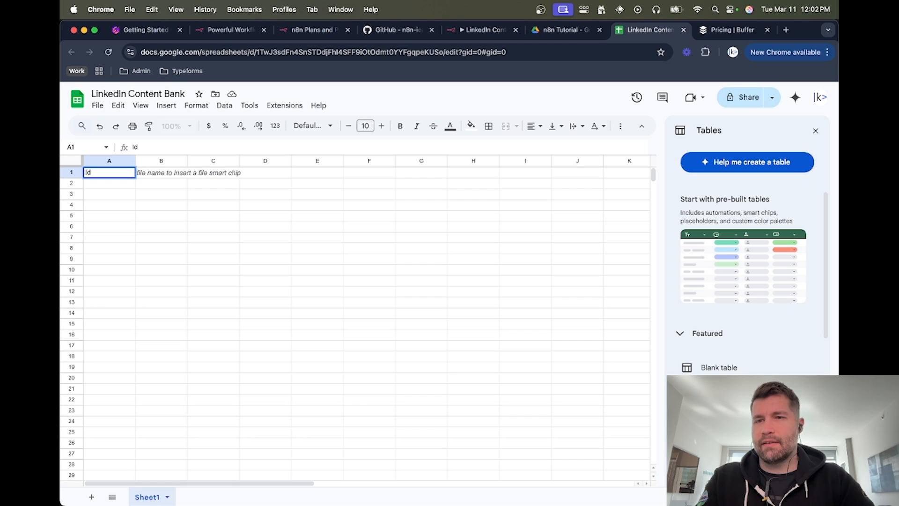
key(Tab)
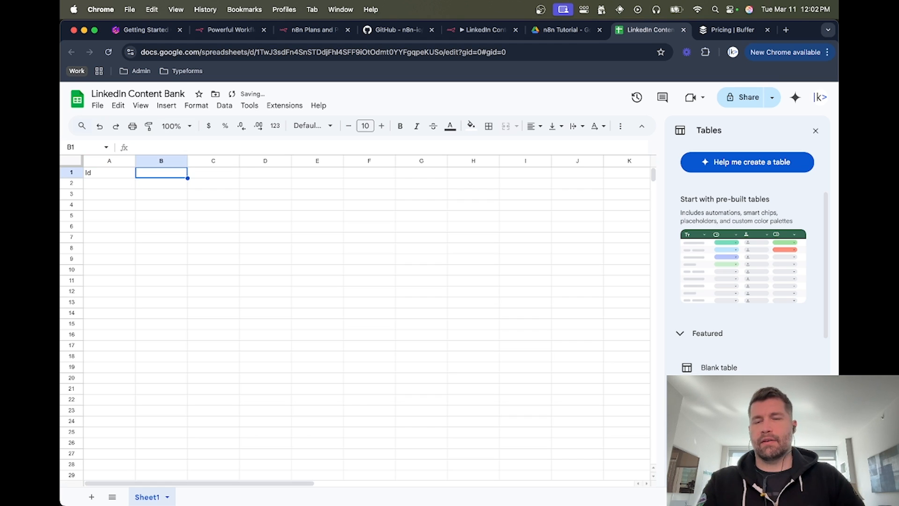
text(Conten)
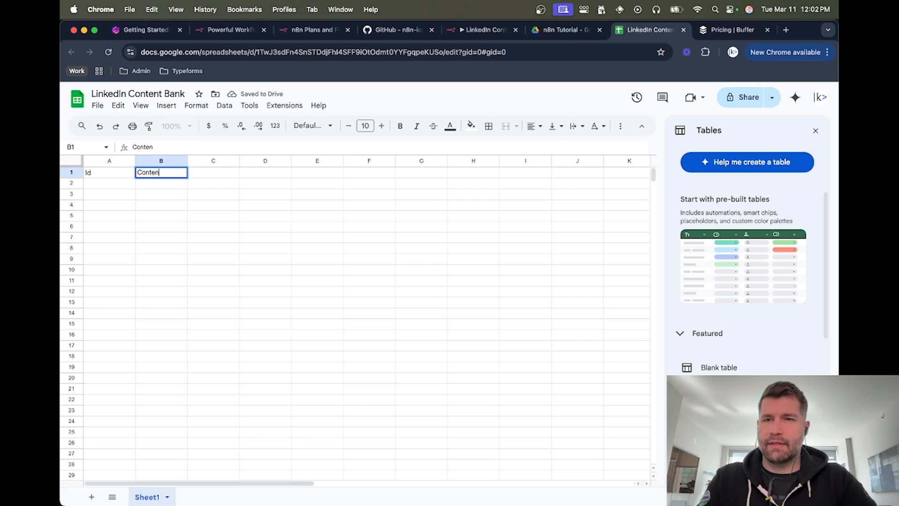
text(t)
click(210, 175)
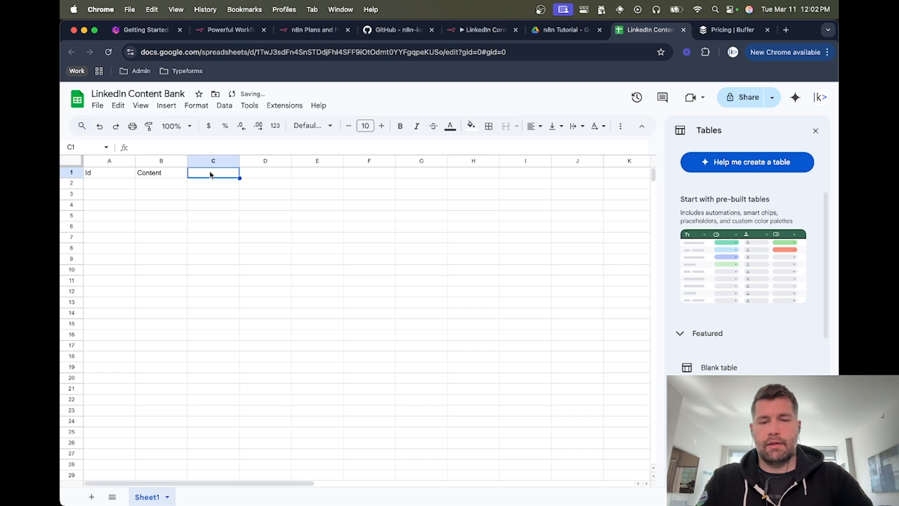
text(Status)
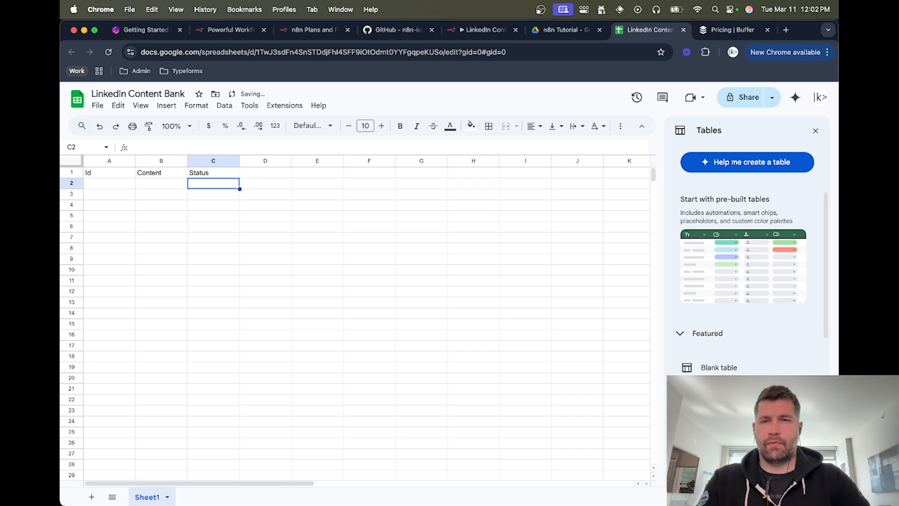
Give header row 1 a grey fill and bold text, and switch back to the LinkedIn Content Posting workflow in n8n
click(72, 170)
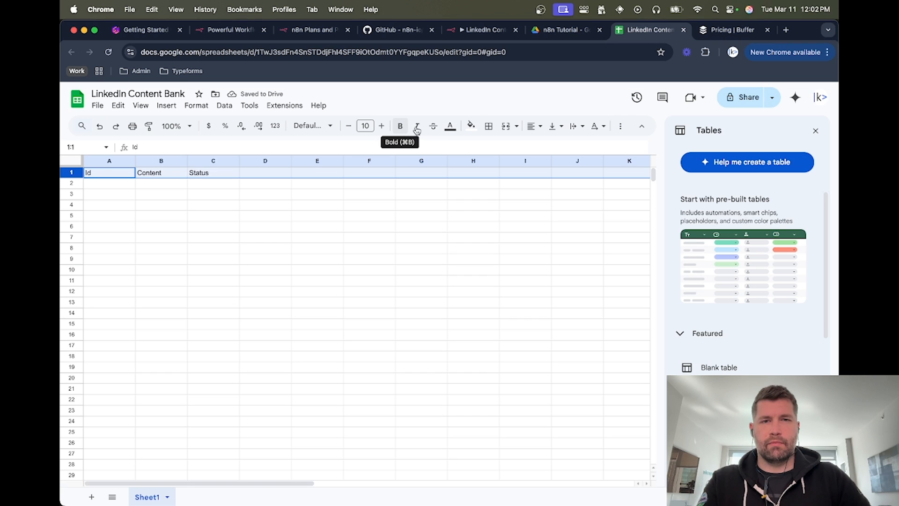
click(470, 126)
click(534, 162)
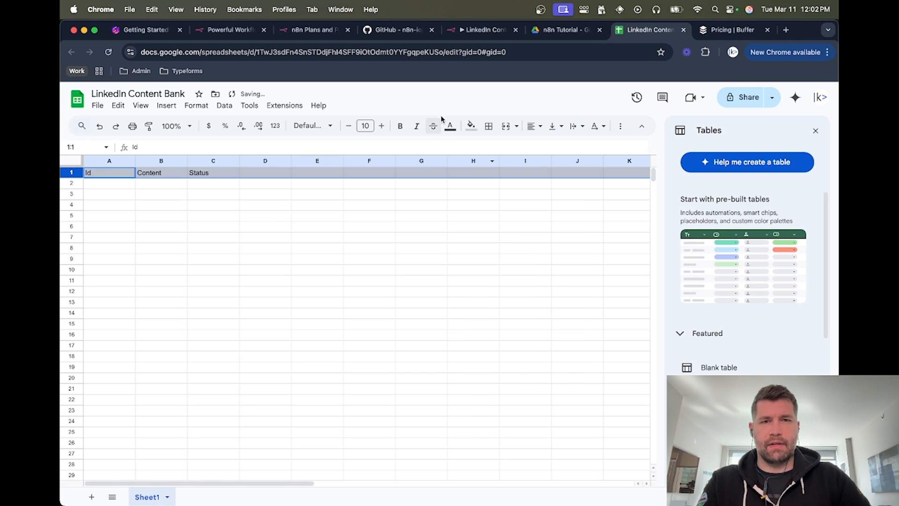
text(What is n8n?)
key(super+z)
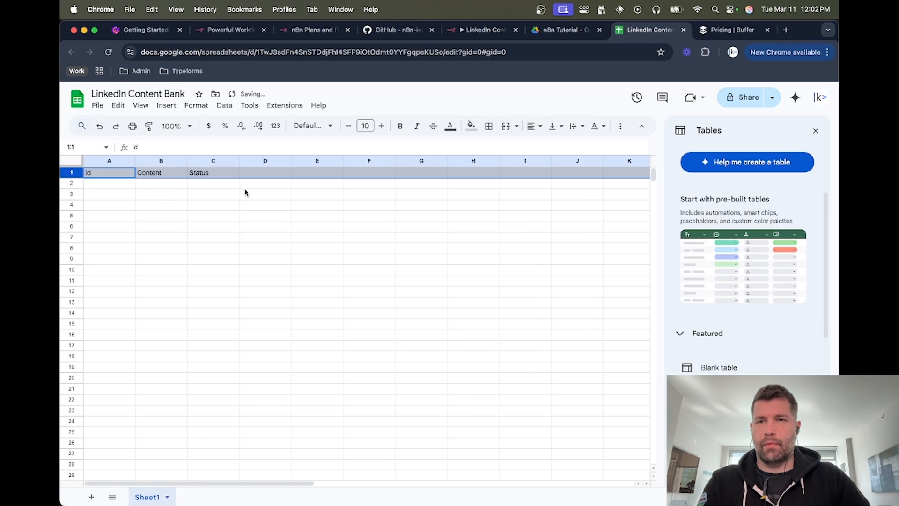
click(71, 173)
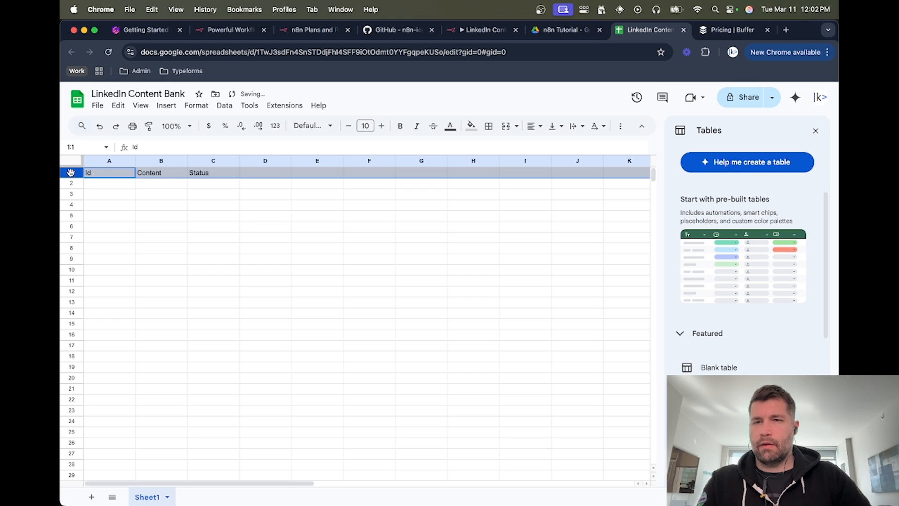
key(super+b)
click(236, 184)
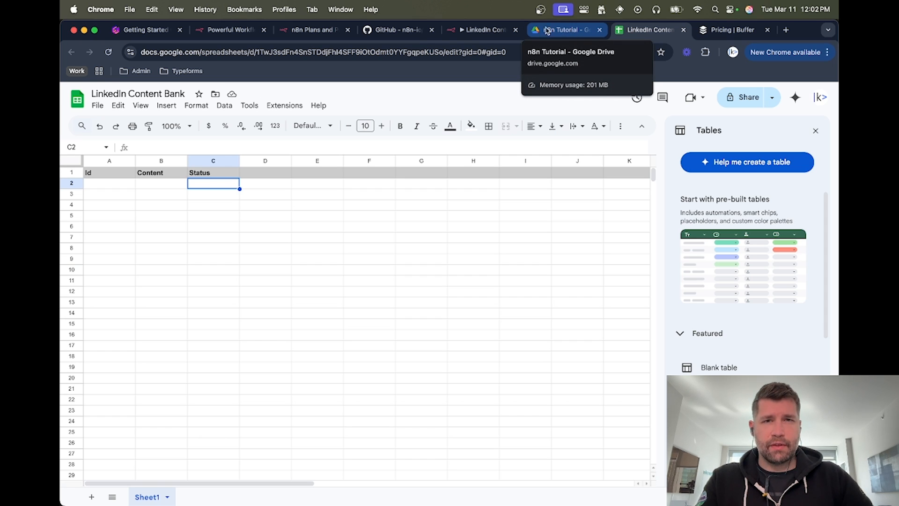
click(484, 31)
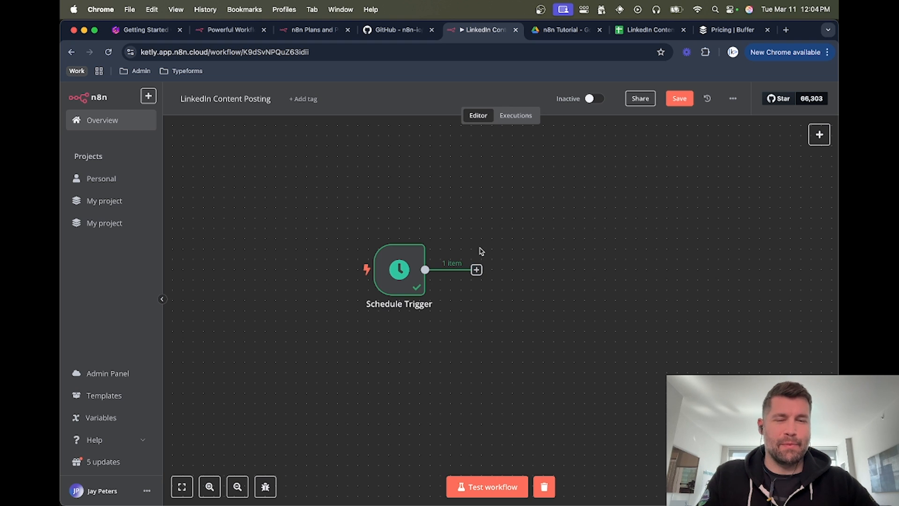
Open the list of nodes that can follow the Schedule Trigger and look at its app actions
click(639, 30)
click(491, 31)
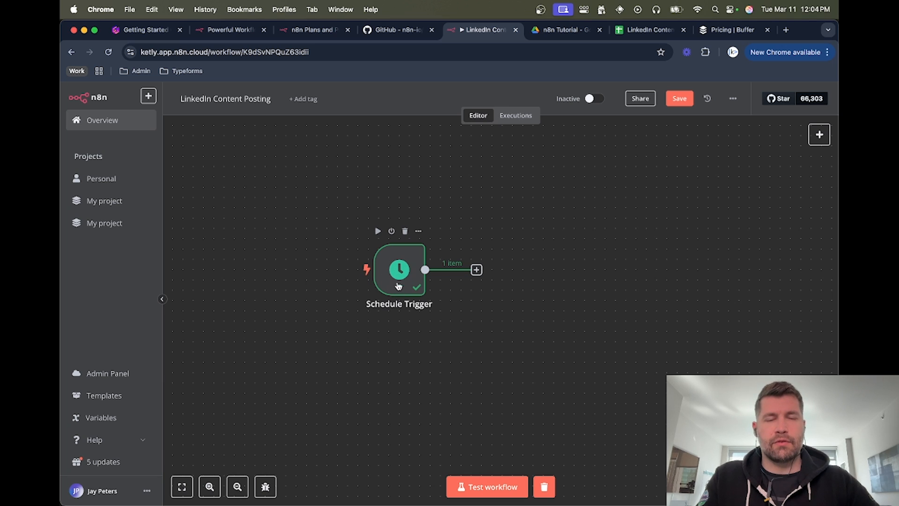
click(476, 269)
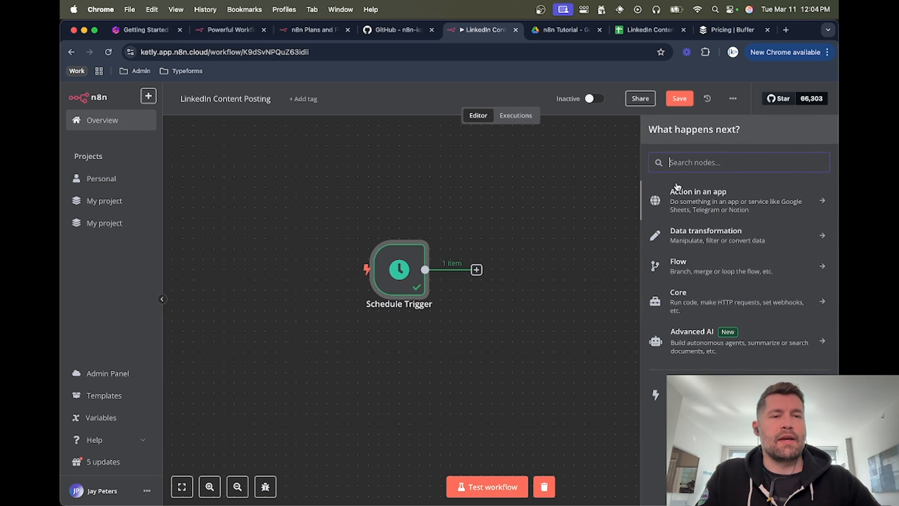
click(705, 202)
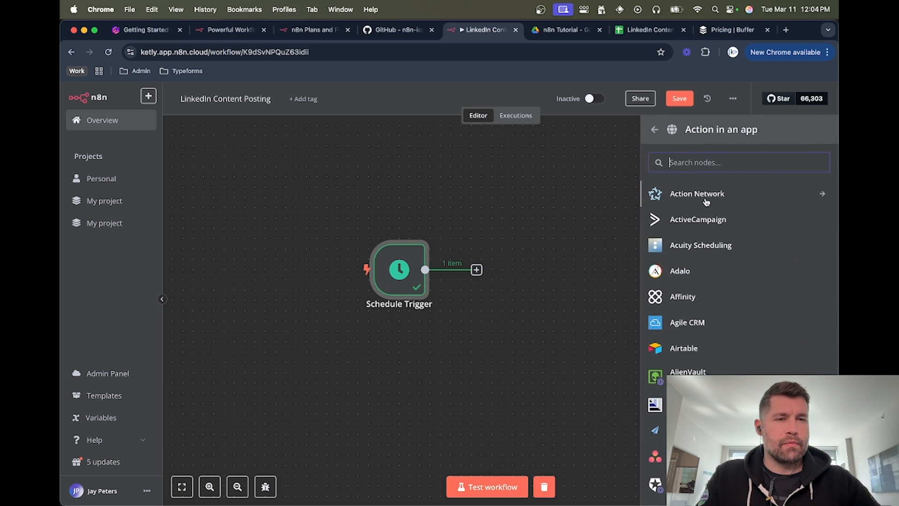
text(s)
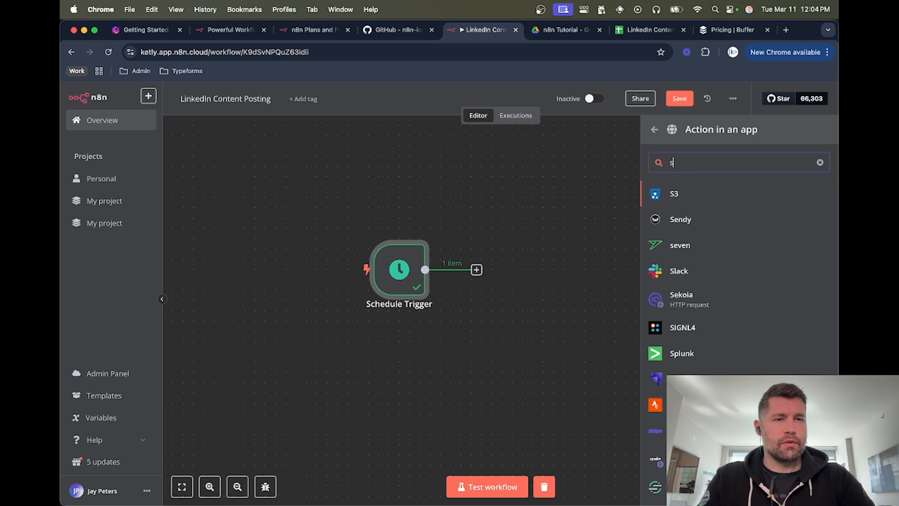
key(BackSpace)
click(654, 129)
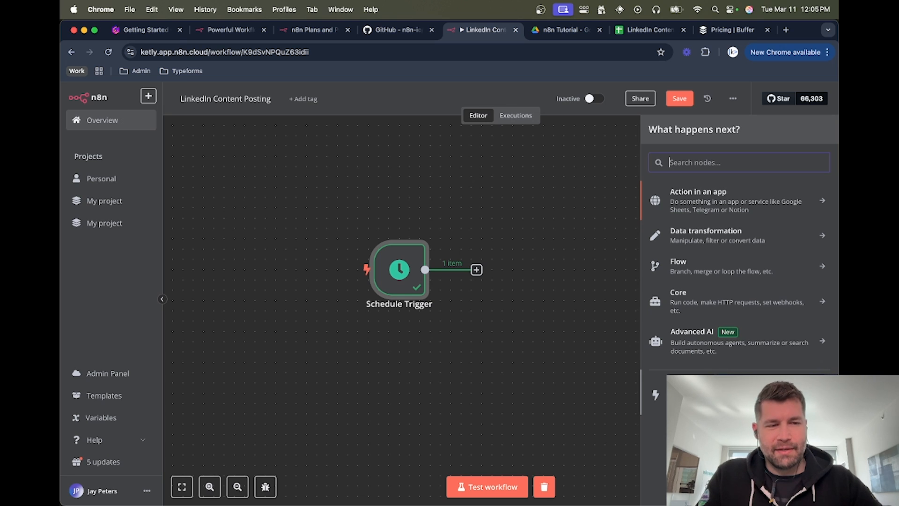
Search the app actions for sheets and add a Google Sheets Get Row(s) node after the Schedule Trigger
click(691, 202)
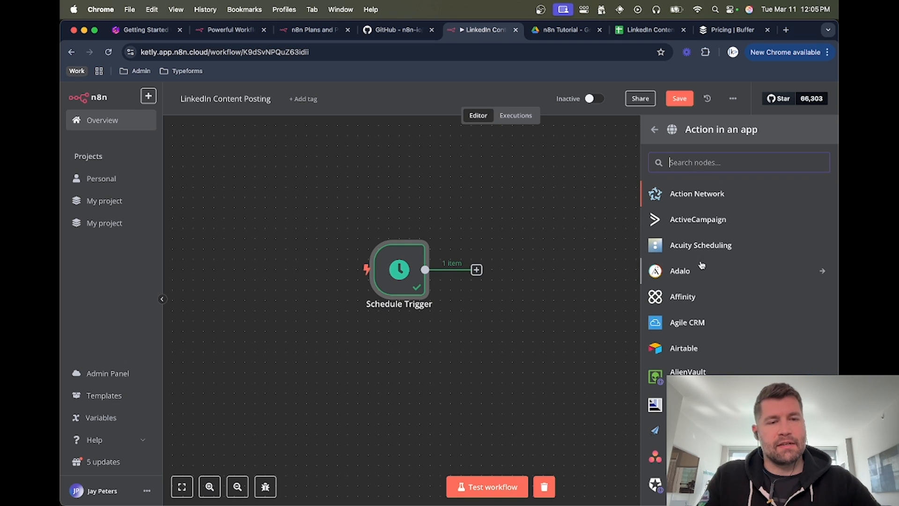
scroll(700, 265, down, 10)
scroll(698, 265, down, 10)
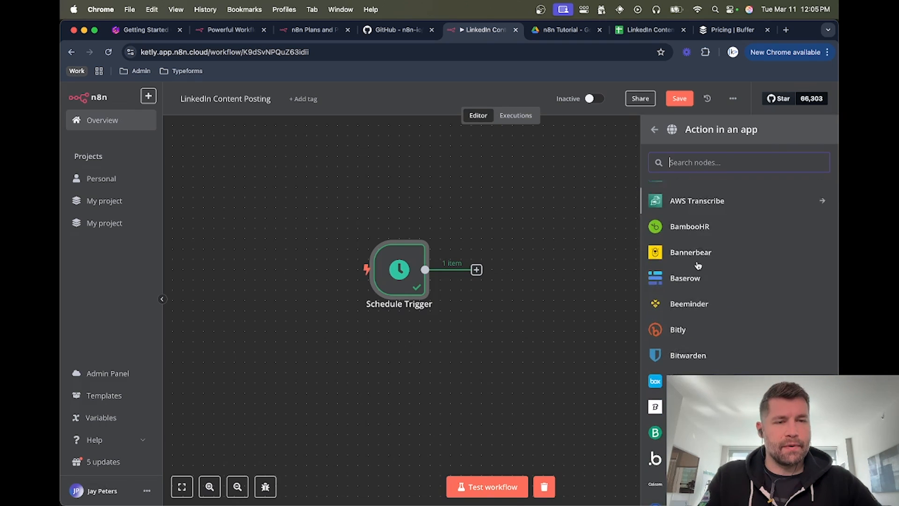
scroll(699, 287, up, 20)
scroll(697, 253, up, 2)
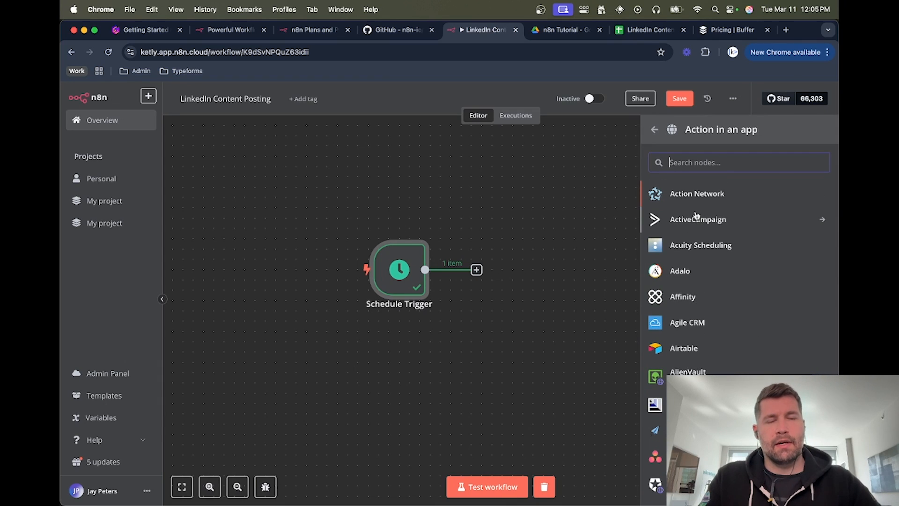
text(sheer)
key(BackSpace)
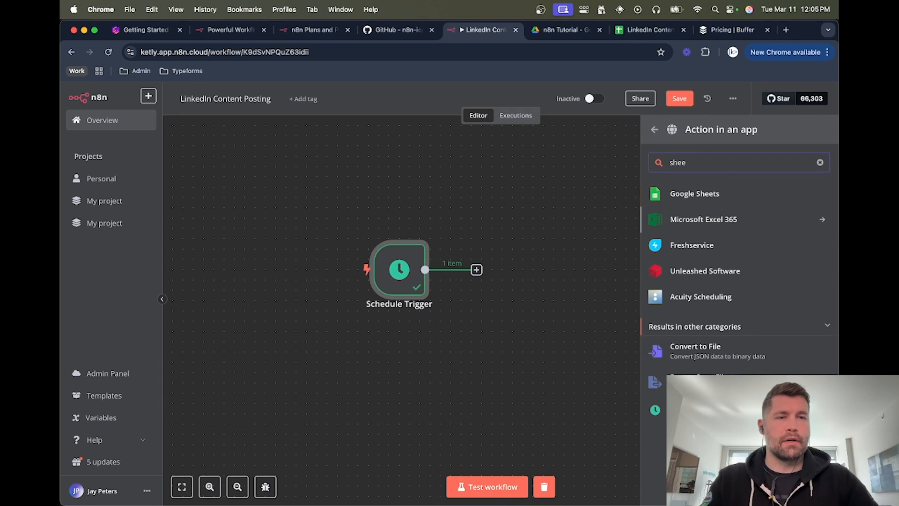
click(694, 197)
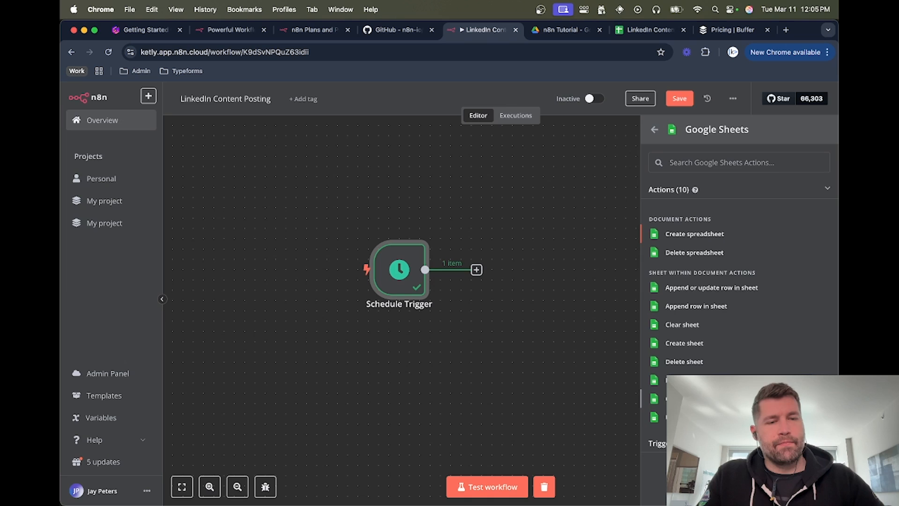
click(694, 398)
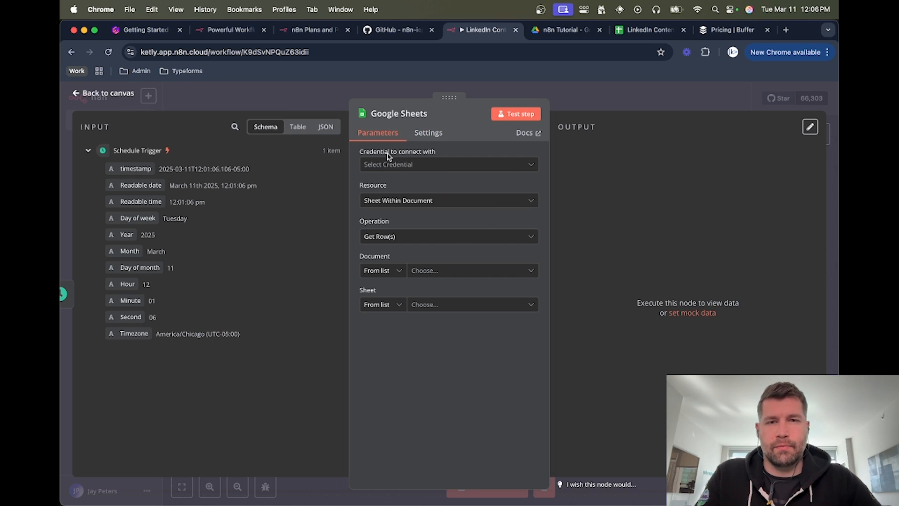
Create a Google Sheets OAuth2 credential by signing in with the listed Google account and granting n8n.cloud access
click(442, 167)
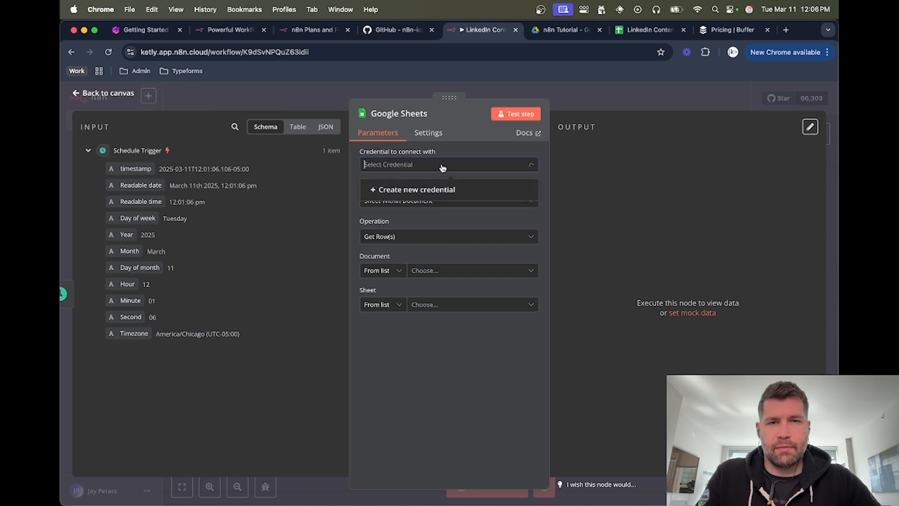
click(431, 192)
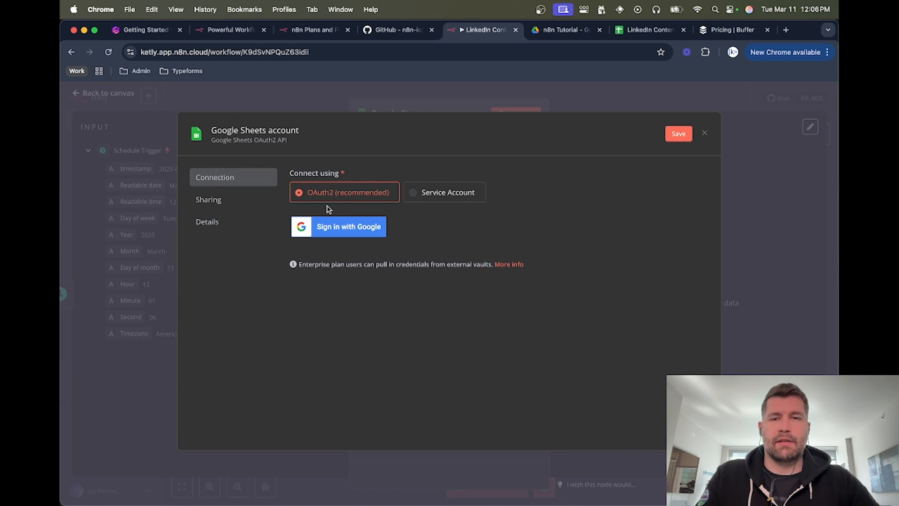
click(331, 229)
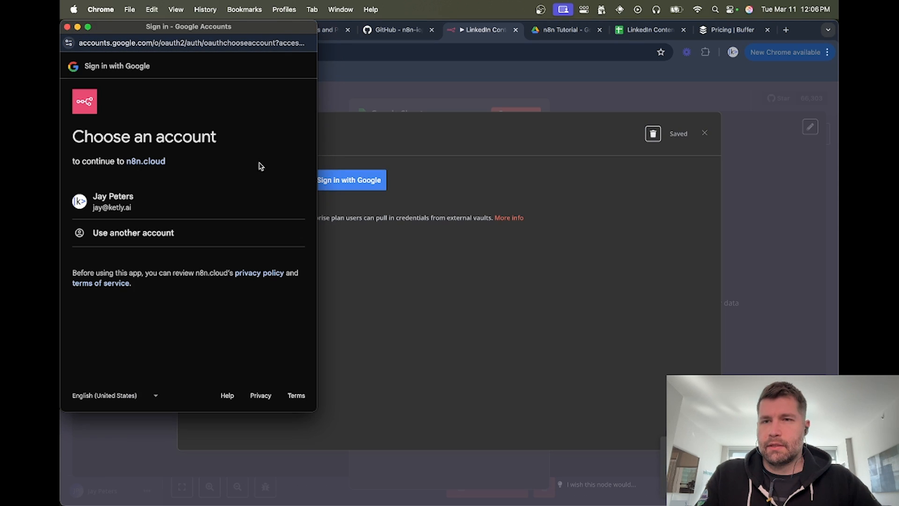
click(120, 206)
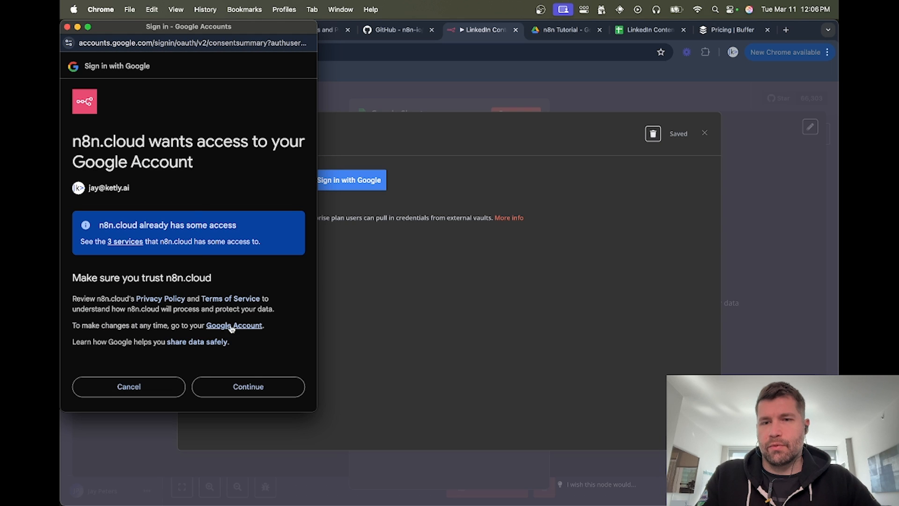
click(254, 394)
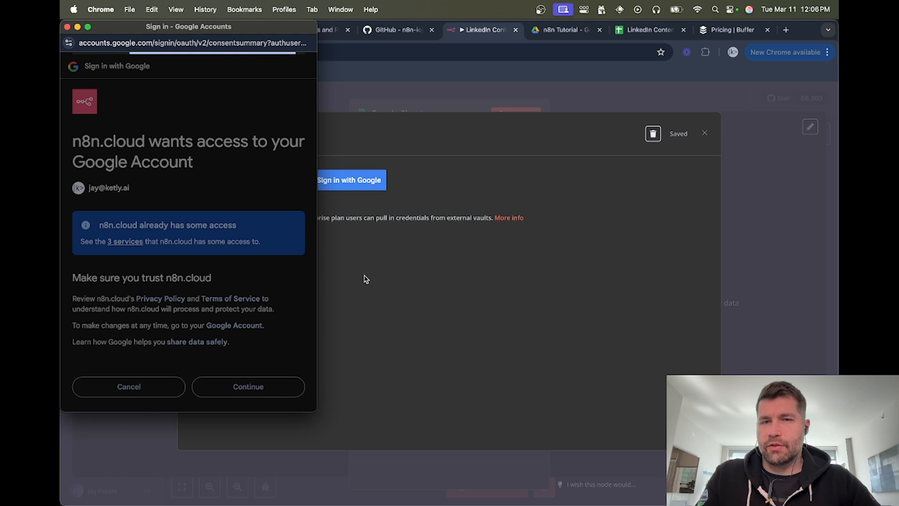
click(67, 27)
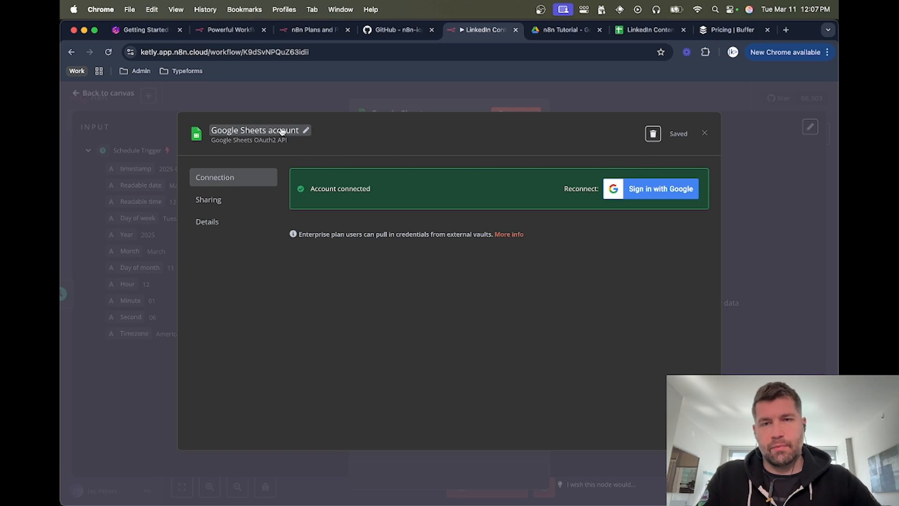
click(704, 133)
Select Google Sheets account as the credential for the Google Sheets node
click(416, 161)
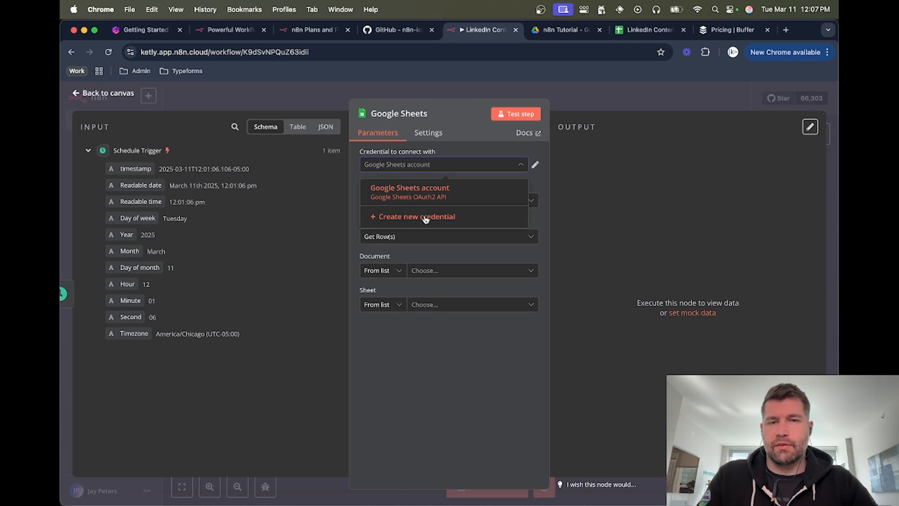
click(426, 188)
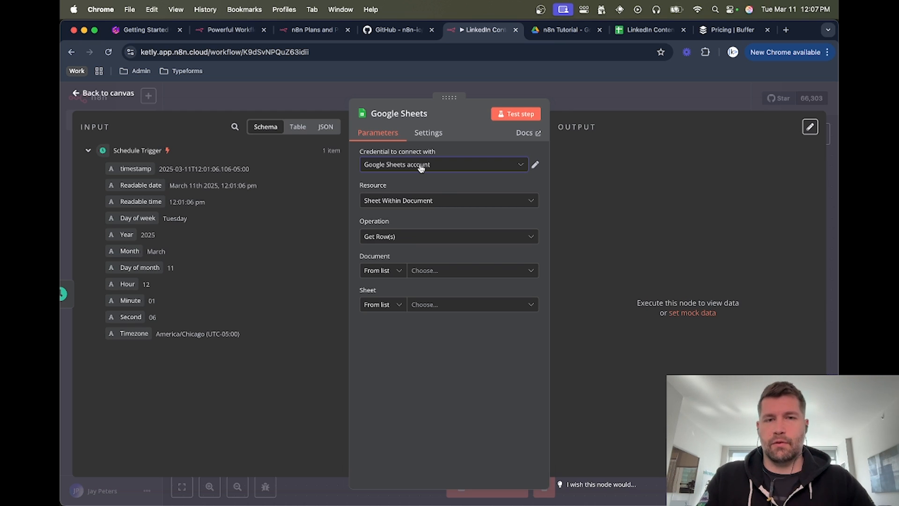
click(420, 168)
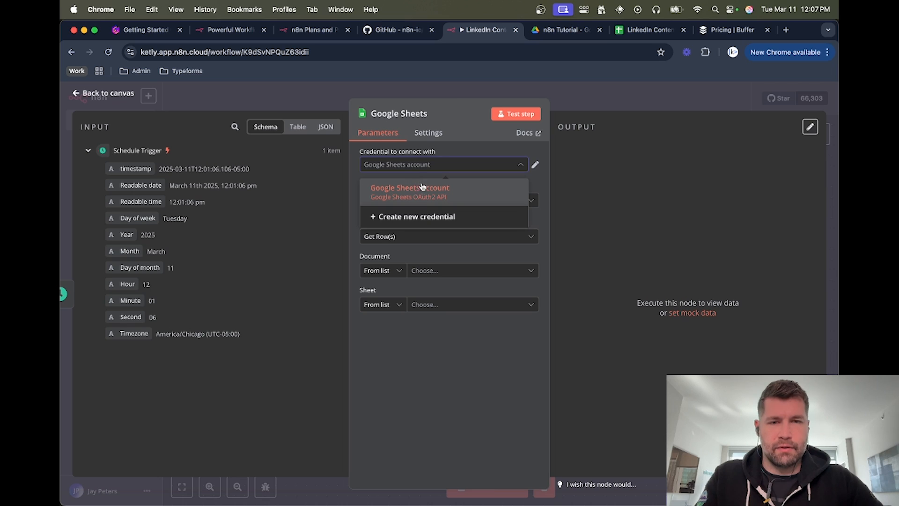
click(433, 169)
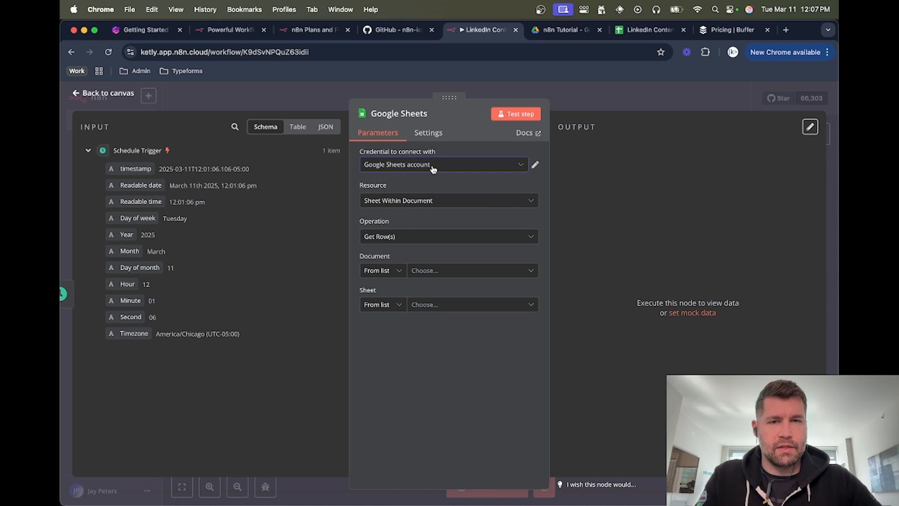
Set the Google Sheets node's resource to Sheet Within Document and its operation to Get Row(s)
click(418, 201)
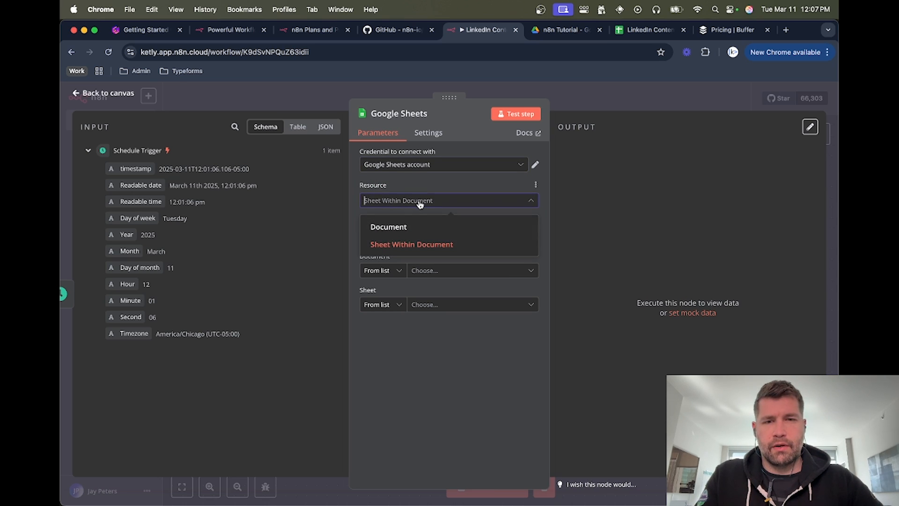
click(417, 247)
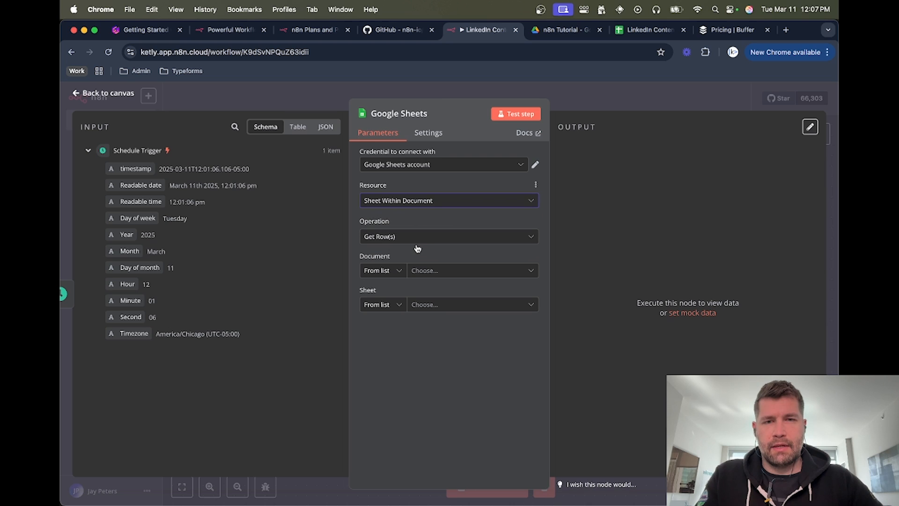
click(407, 240)
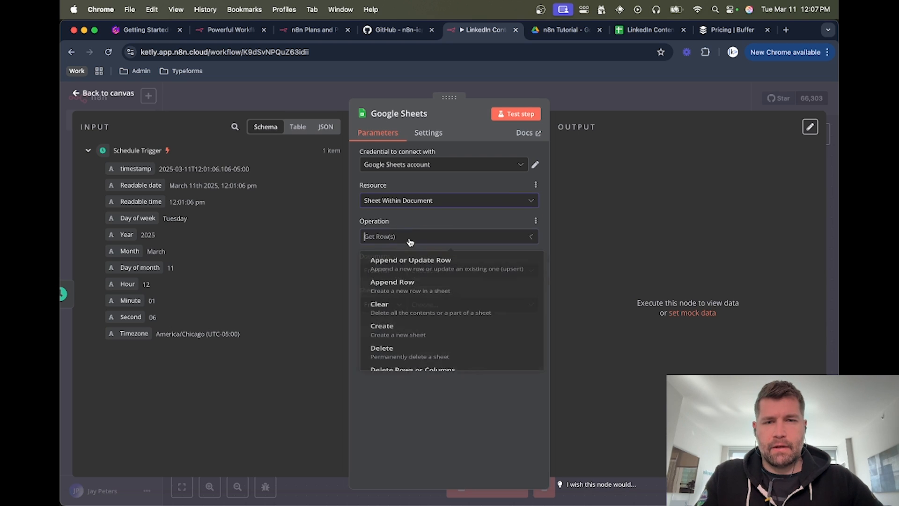
click(405, 377)
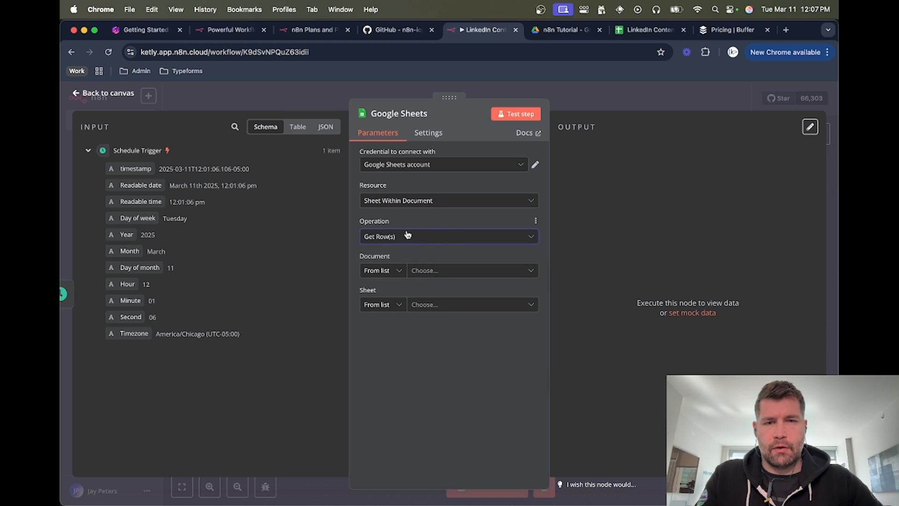
click(407, 235)
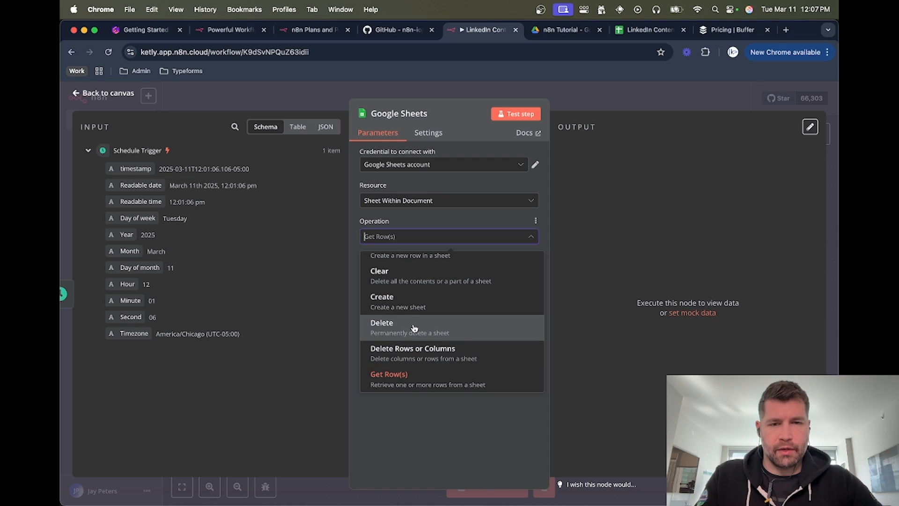
scroll(414, 328, up, 2)
scroll(412, 276, down, 3)
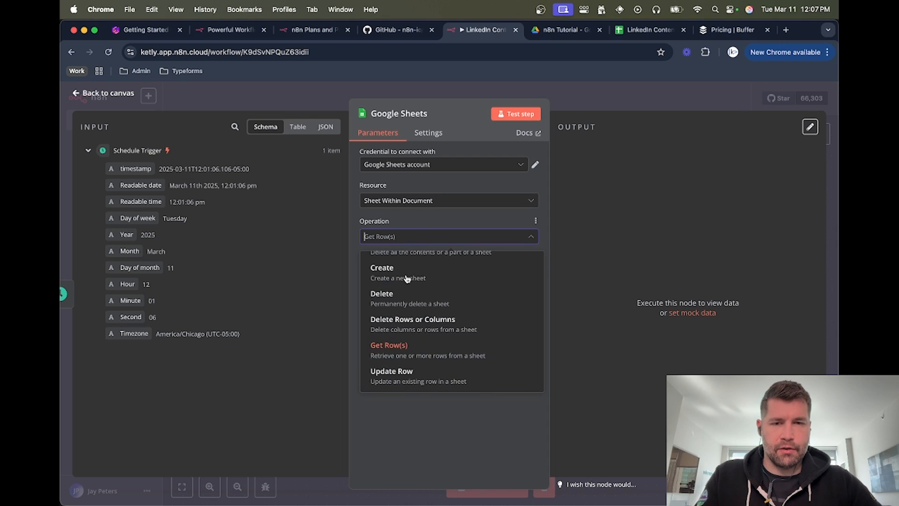
click(424, 337)
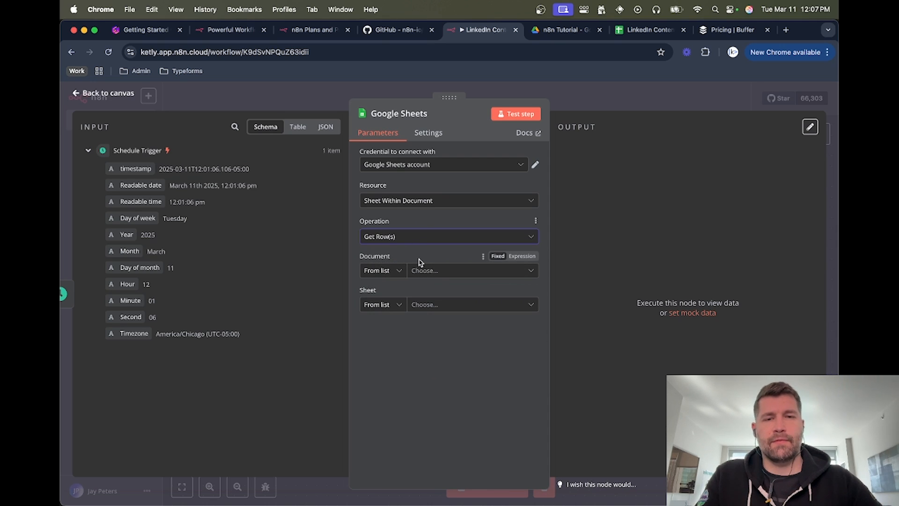
Choose LinkedIn Content Bank from the list as the Google Sheets node's document
click(398, 271)
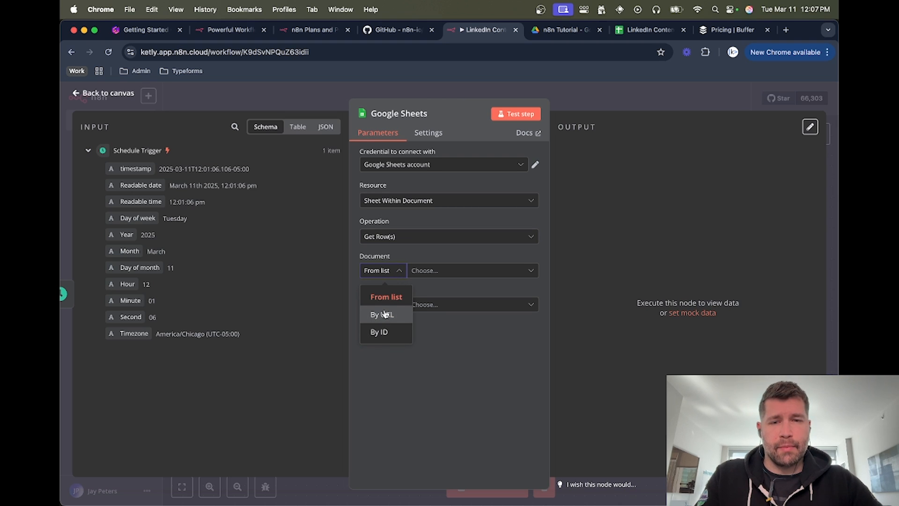
click(385, 270)
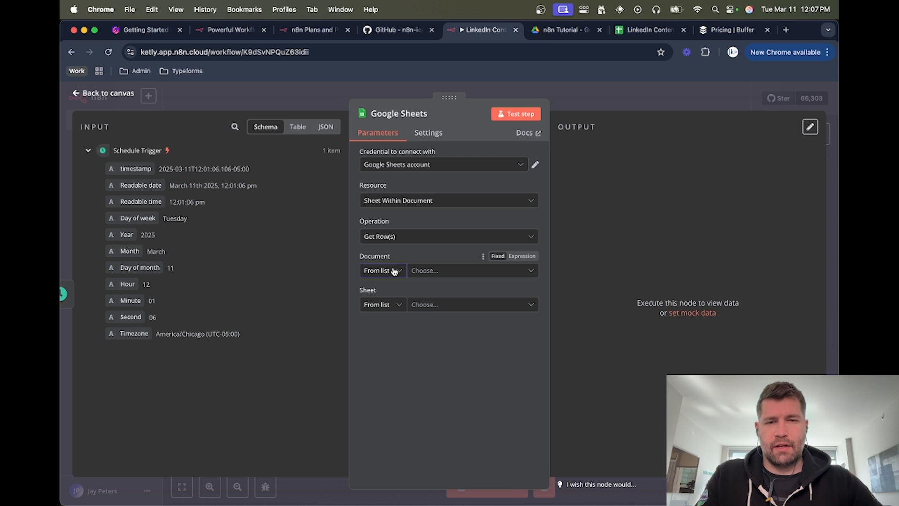
click(436, 270)
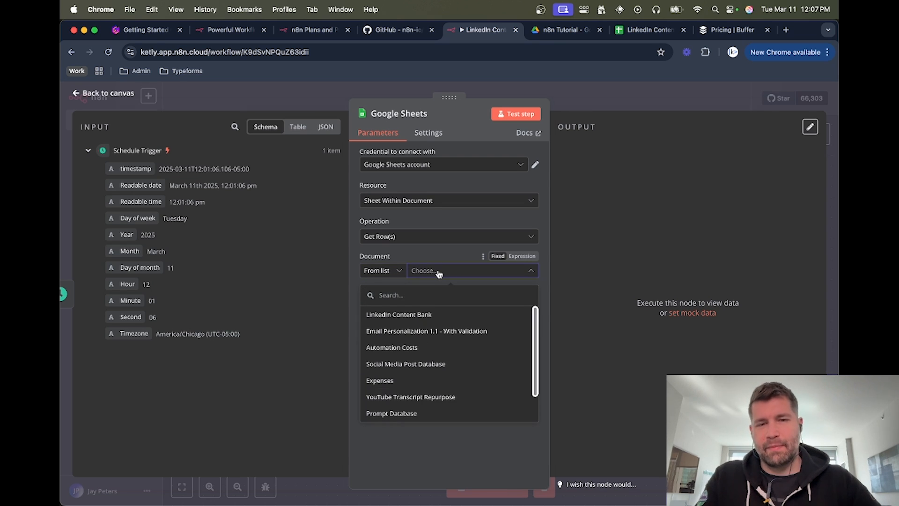
click(408, 320)
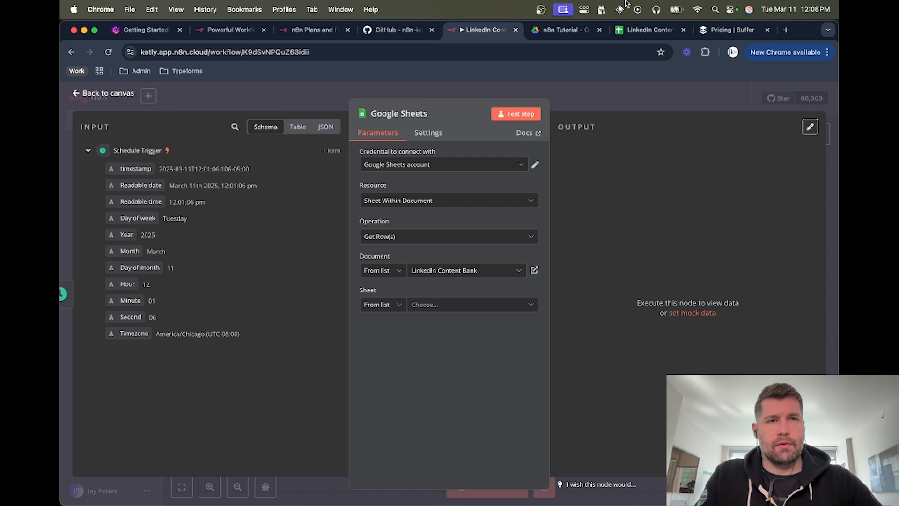
Switch to the LinkedIn Content Bank spreadsheet in Google Sheets, add a second sheet and return to Sheet1
click(637, 31)
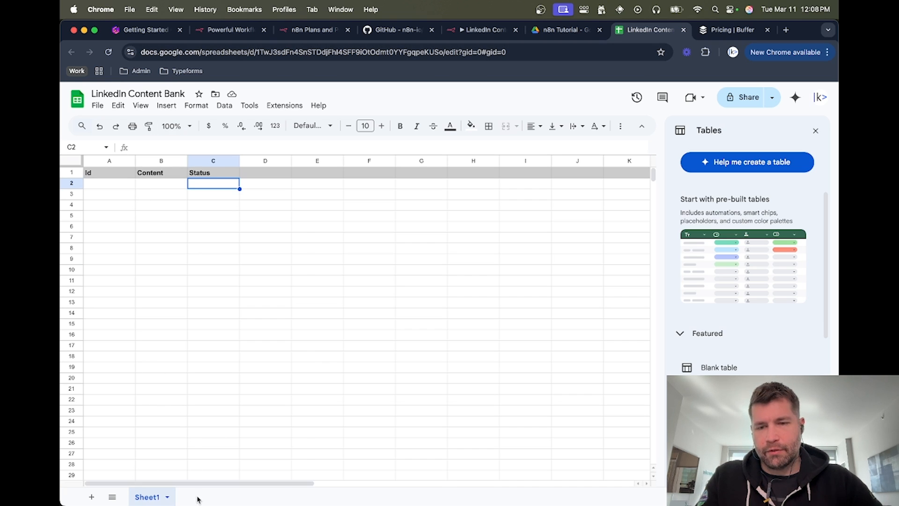
click(91, 496)
click(148, 498)
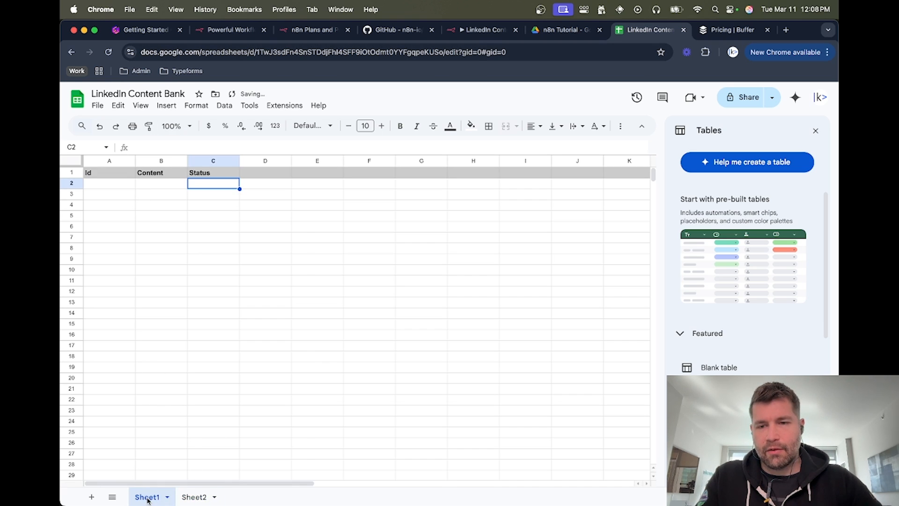
click(567, 30)
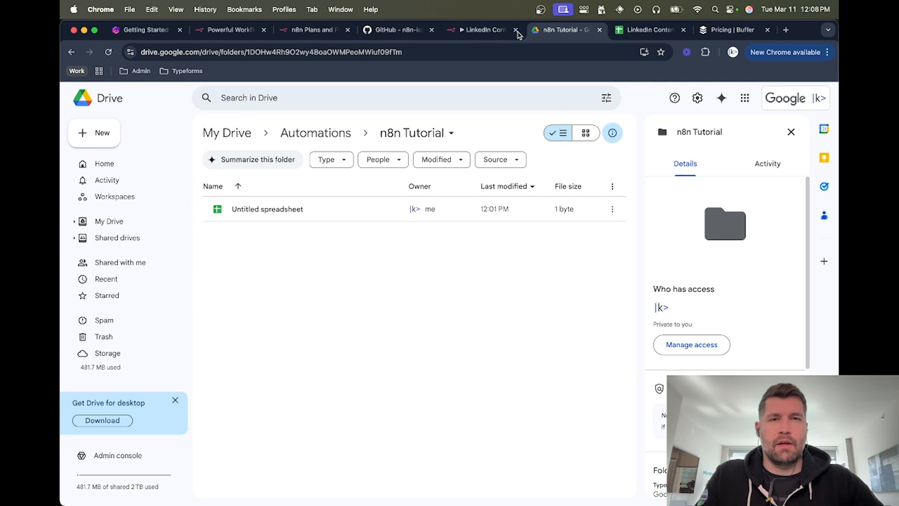
Switch back to the n8n workflow and choose Sheet1 as the Google Sheets node's sheet
click(477, 31)
click(446, 306)
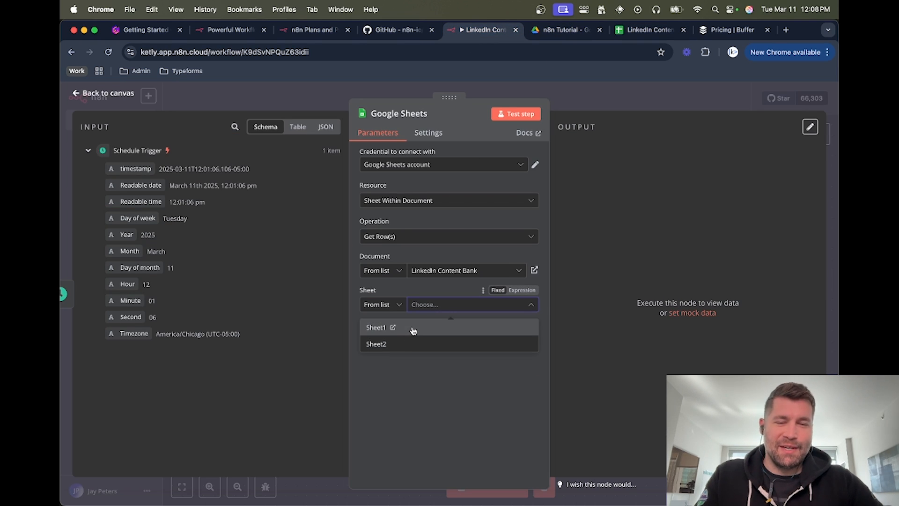
click(412, 336)
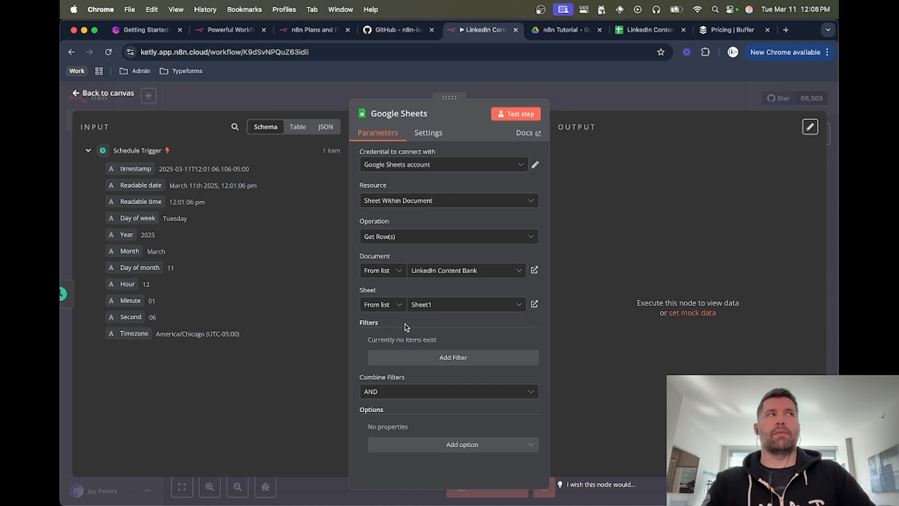
Add a filter to the Google Sheets node and set its column to Status
click(425, 358)
click(403, 390)
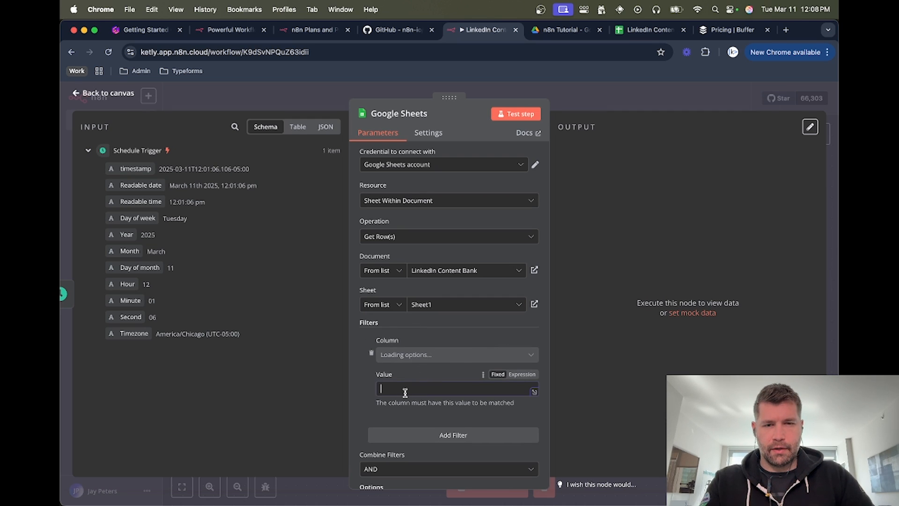
click(409, 358)
click(412, 416)
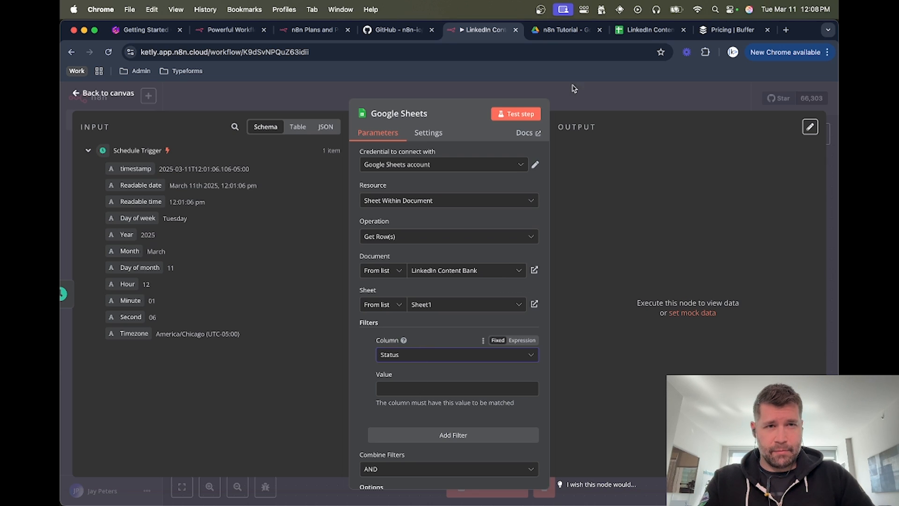
Check the Status column in the LinkedIn Content Bank spreadsheet, then return to n8n and reselect Status as the filter column
click(647, 31)
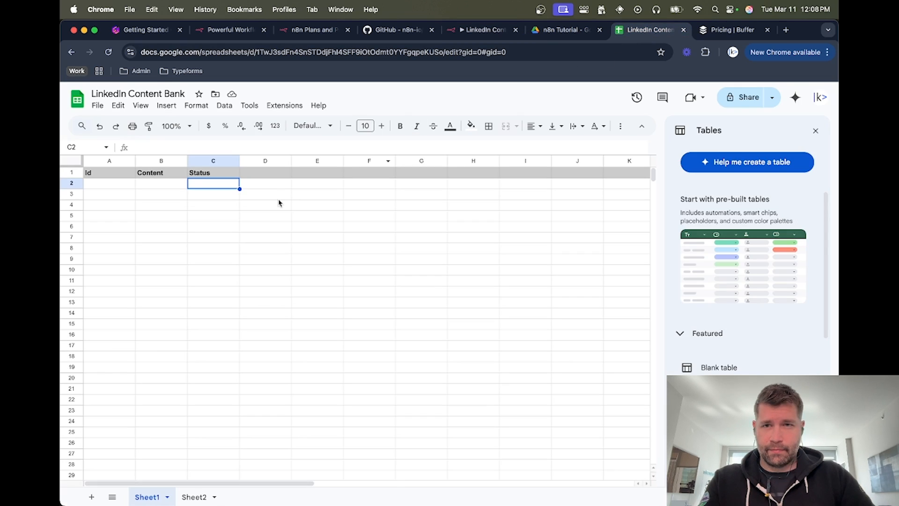
click(217, 160)
click(482, 29)
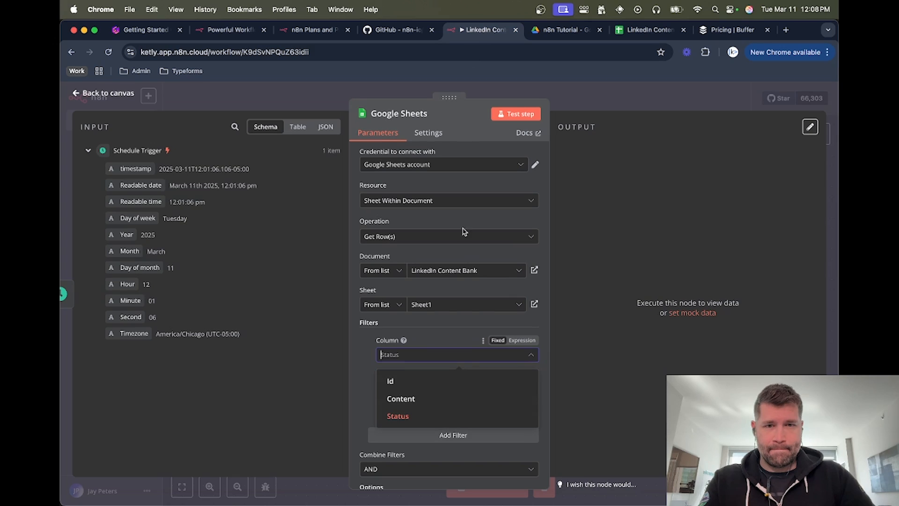
click(440, 336)
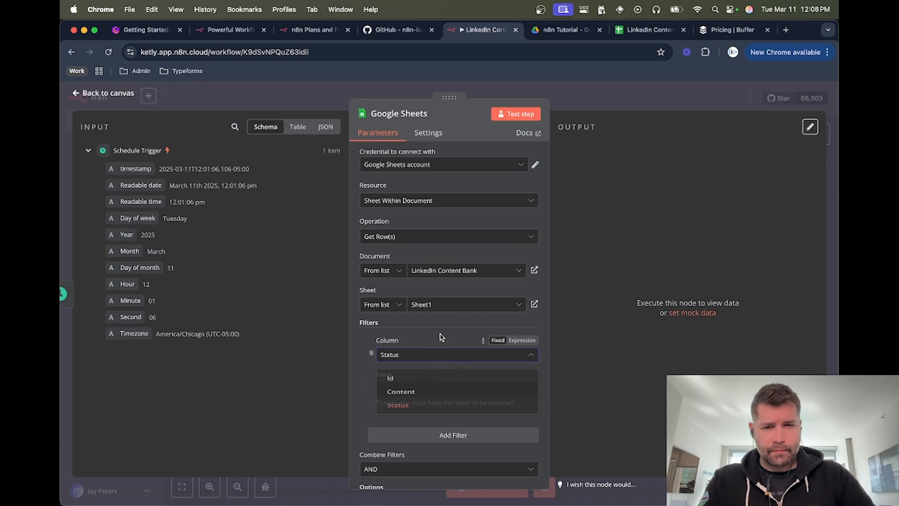
click(414, 357)
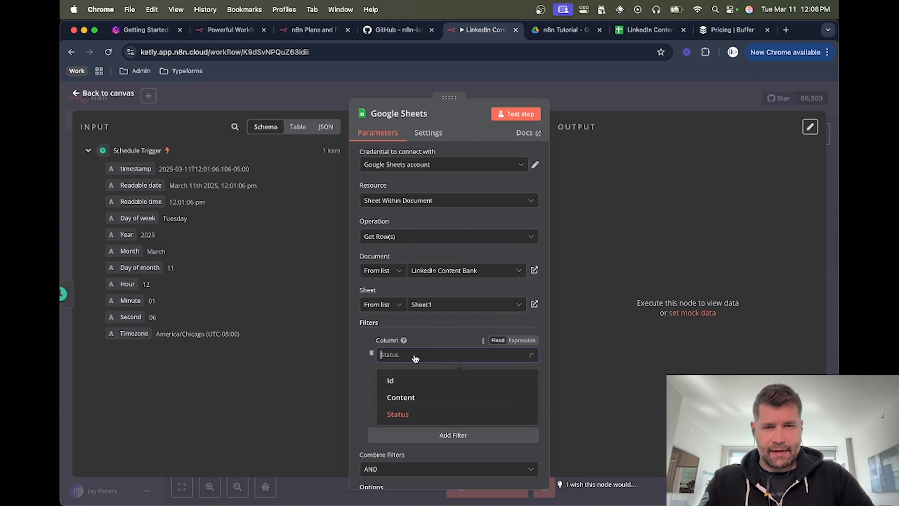
click(415, 419)
scroll(419, 363, down, 2)
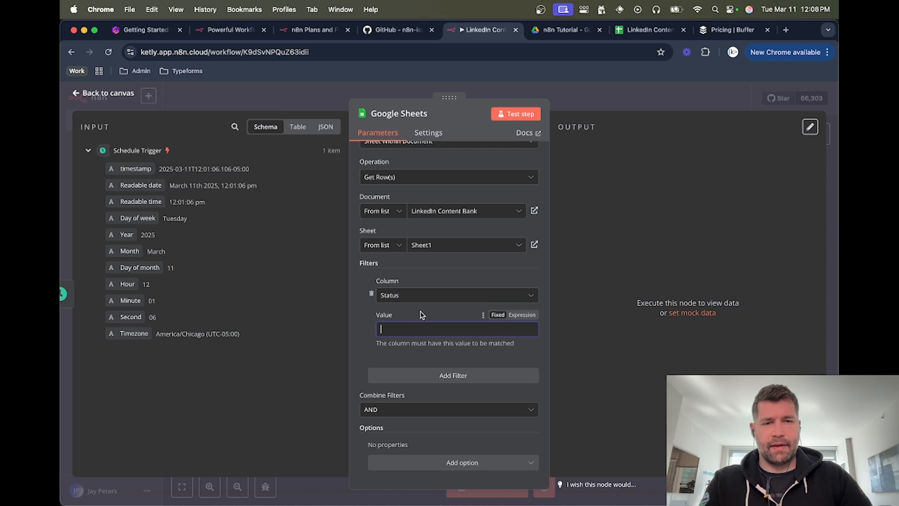
text(po)
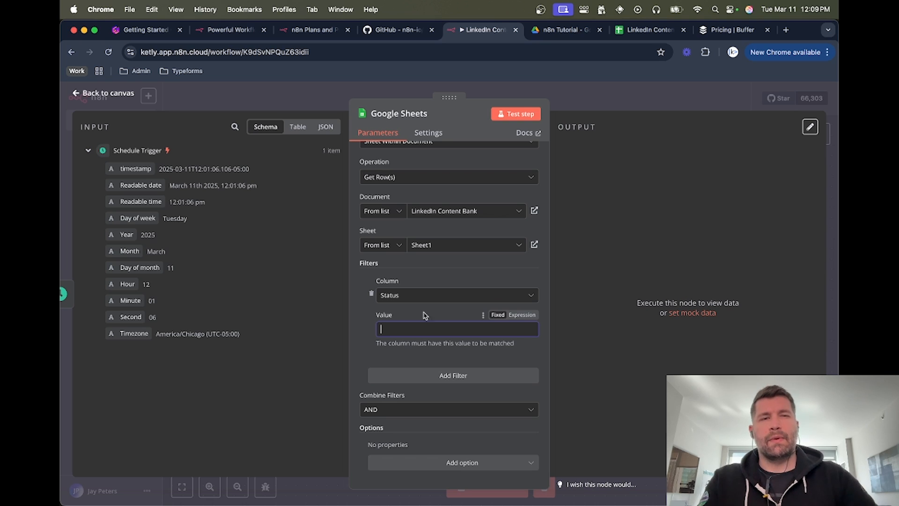
Close the Google Drive folder page and enter waiting as the status in cell C2 of the LinkedIn Content Bank spreadsheet
click(599, 30)
click(568, 32)
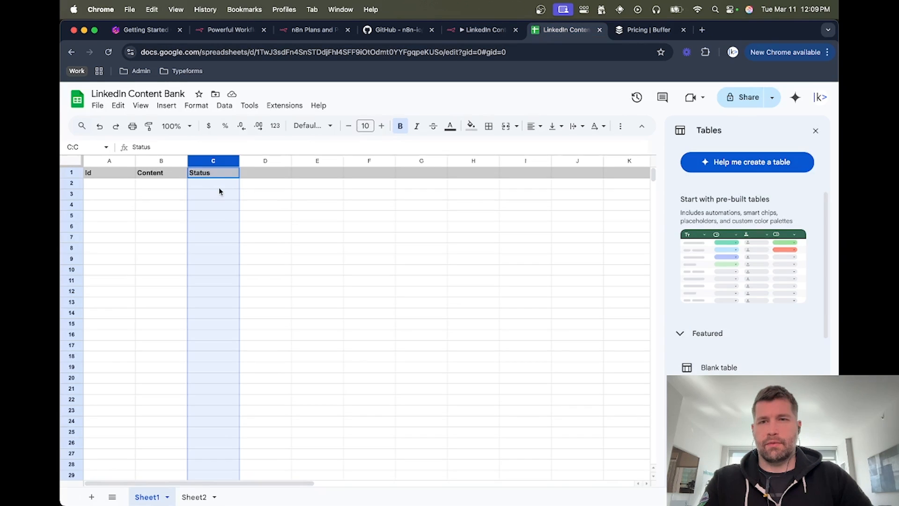
click(200, 185)
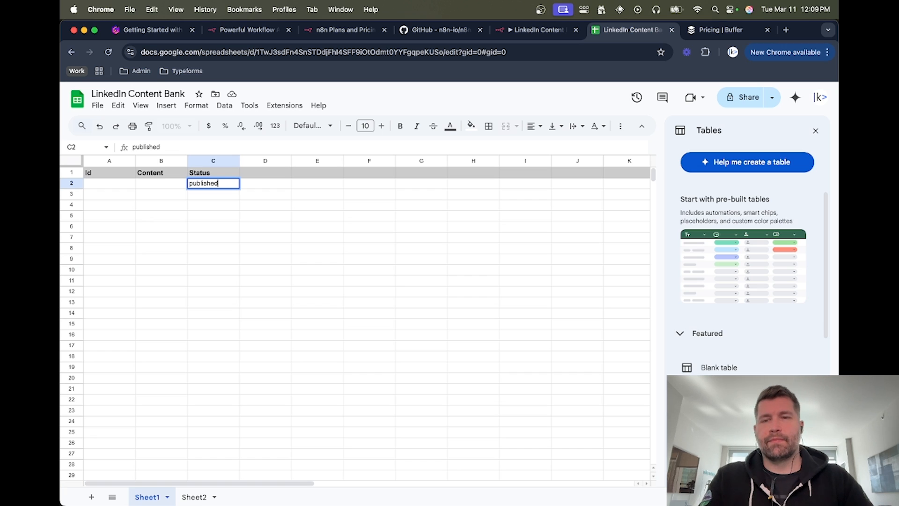
key(BackSpace)
key(BackSpace)
key(BackSpace)
key(BackSpace)
key(BackSpace)
key(BackSpace)
key(BackSpace)
key(BackSpace)
key(BackSpace)
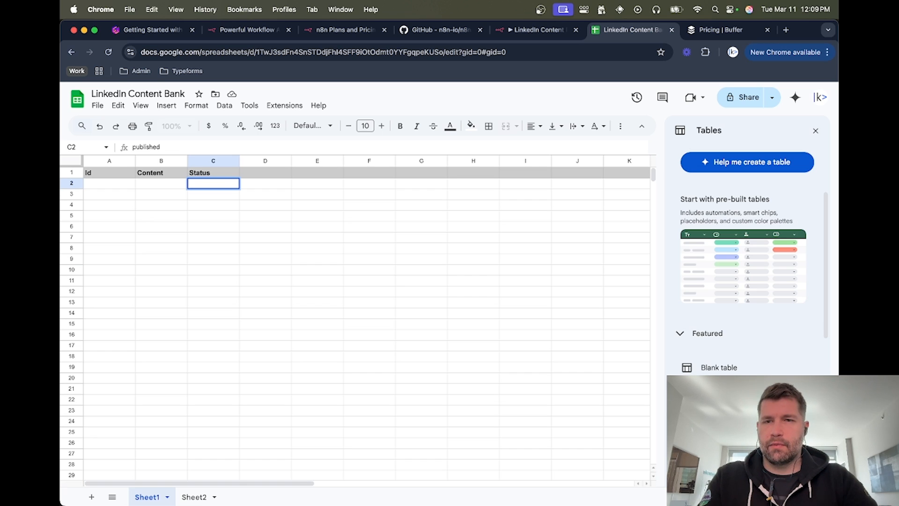
text(aiting)
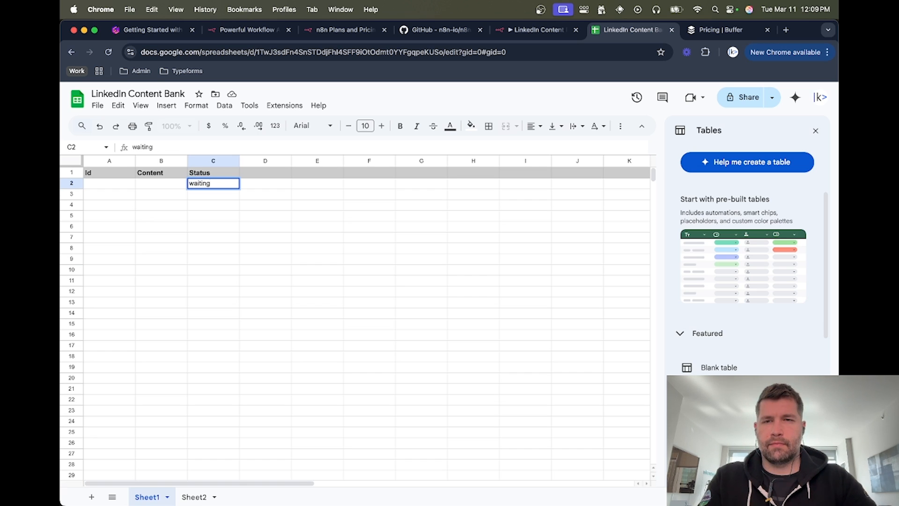
key(Return)
Switch to n8n, set the Status filter's value to waiting and review the node's settings against the spreadsheet
click(538, 29)
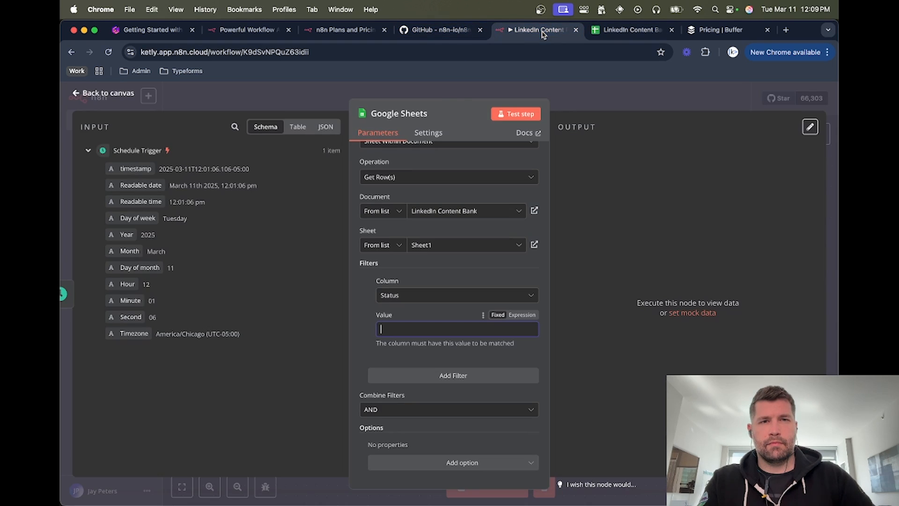
click(412, 331)
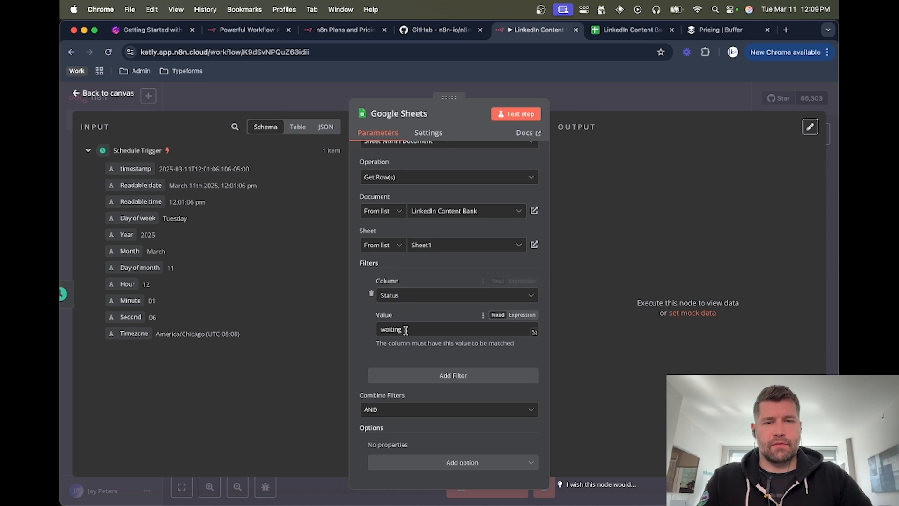
click(630, 30)
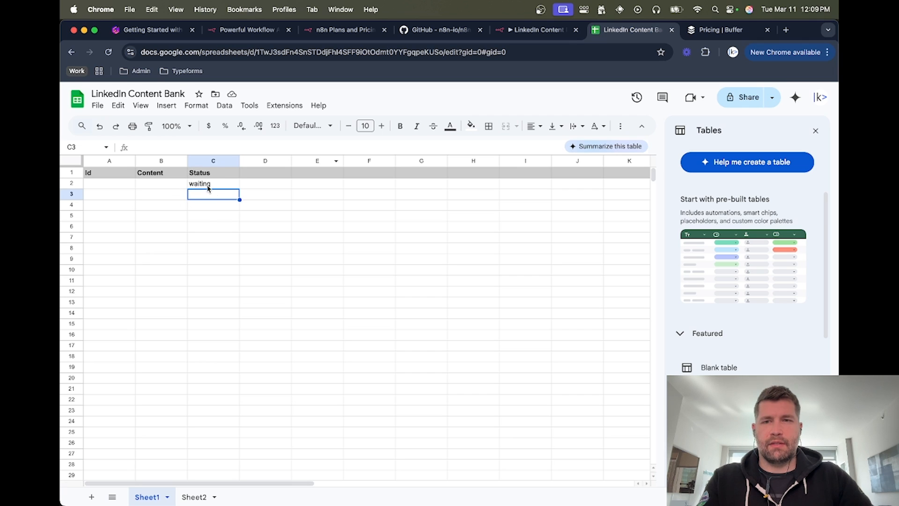
click(536, 30)
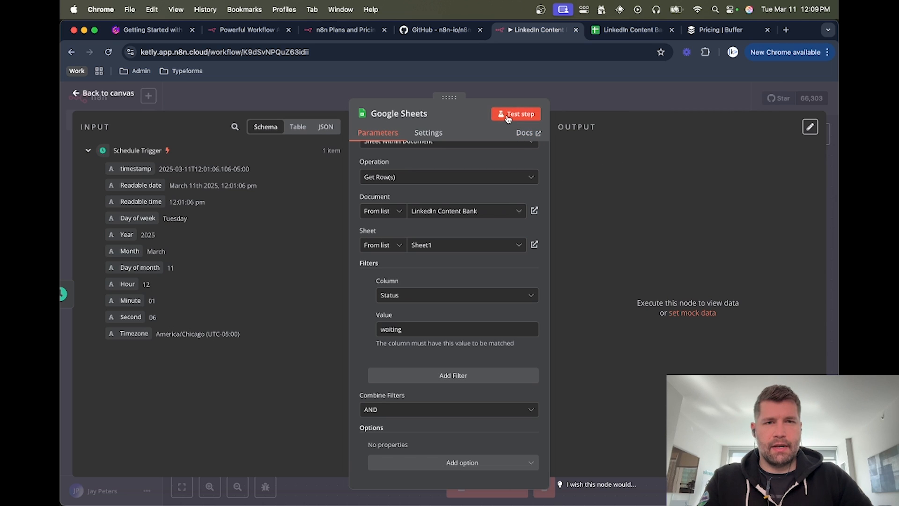
scroll(421, 280, up, 3)
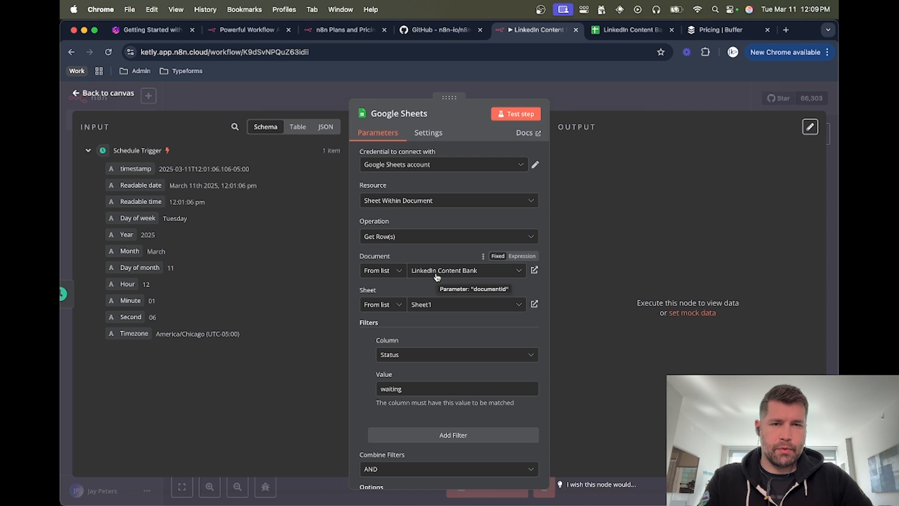
scroll(442, 271, down, 2)
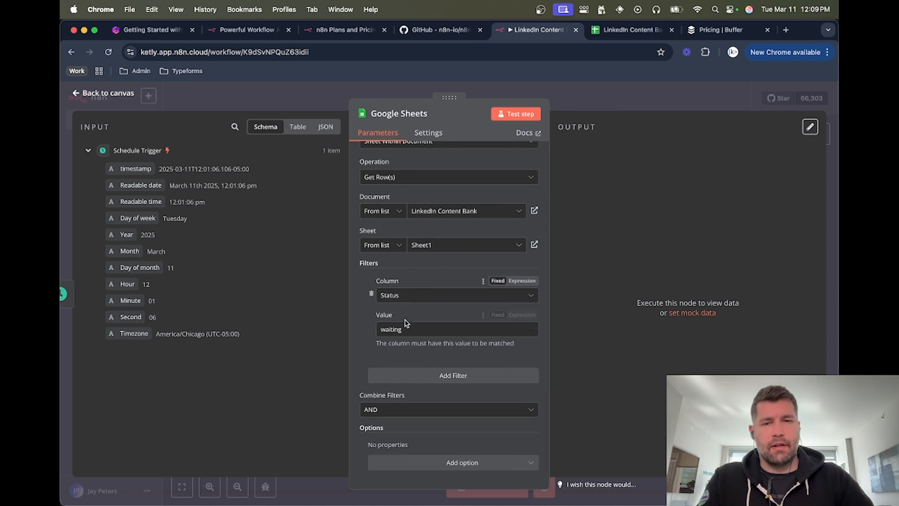
In the spreadsheet's row 2, enter Id 1 and the content "n8n is awesome", and fit the Content column's width to its text
click(625, 31)
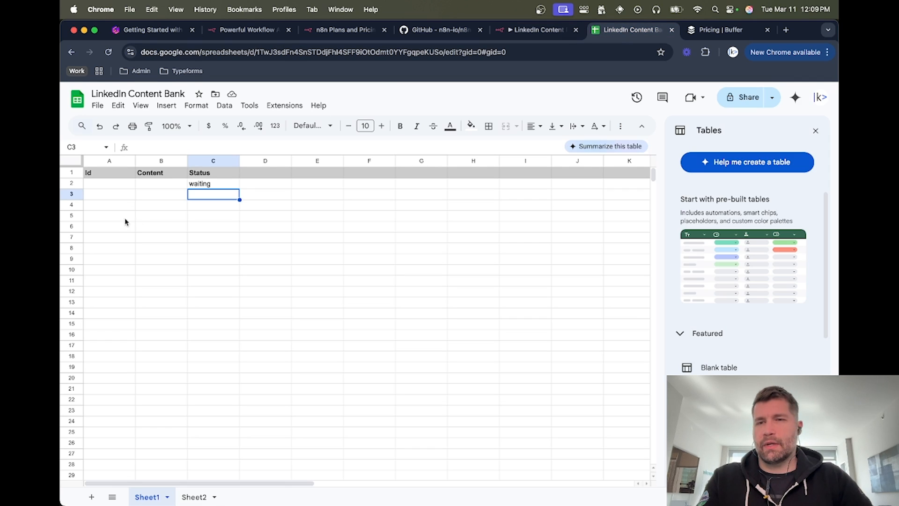
click(103, 183)
text(1)
click(155, 187)
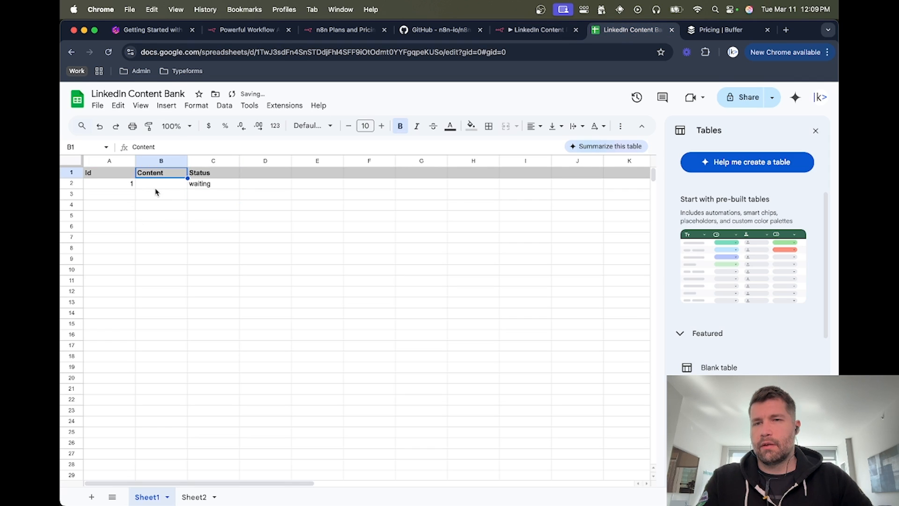
text(n8n )
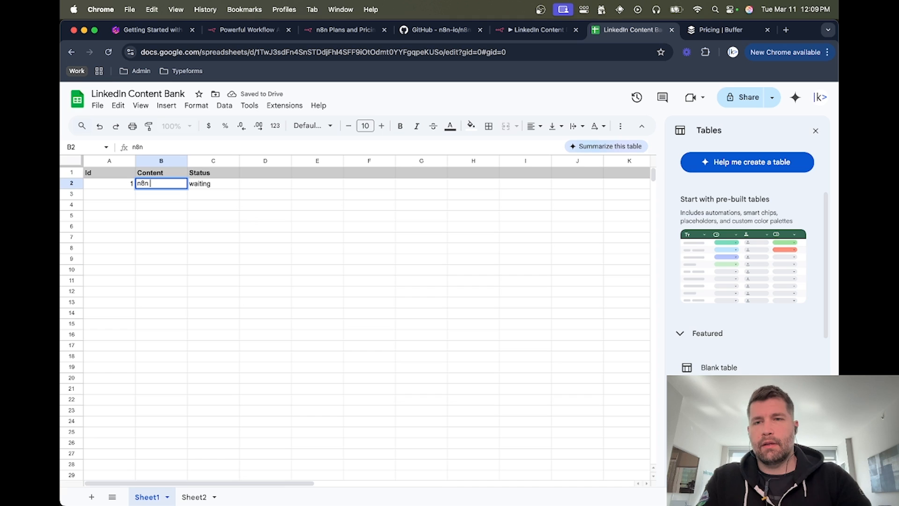
text(is awesome)
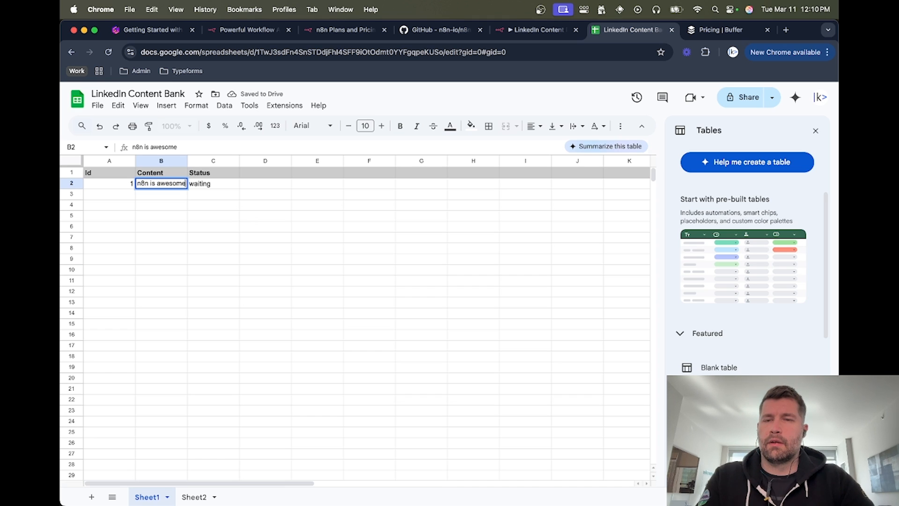
key(Return)
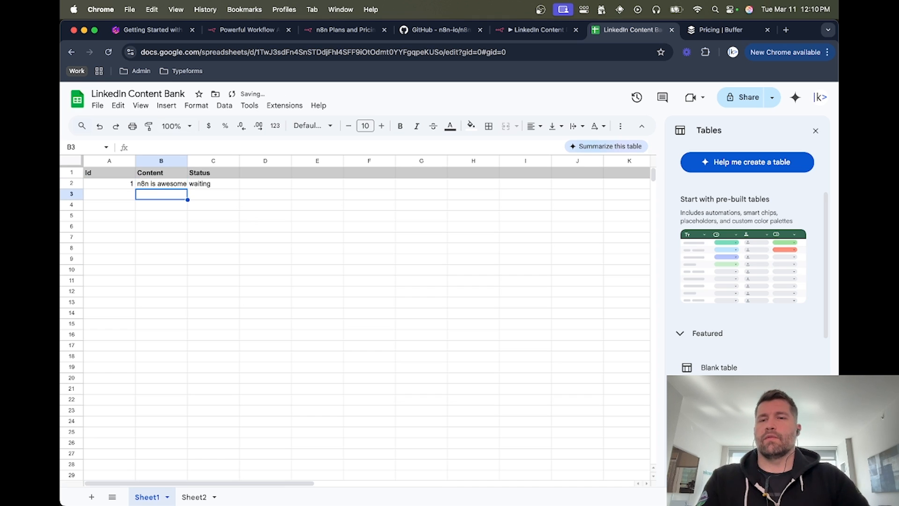
double_click(187, 160)
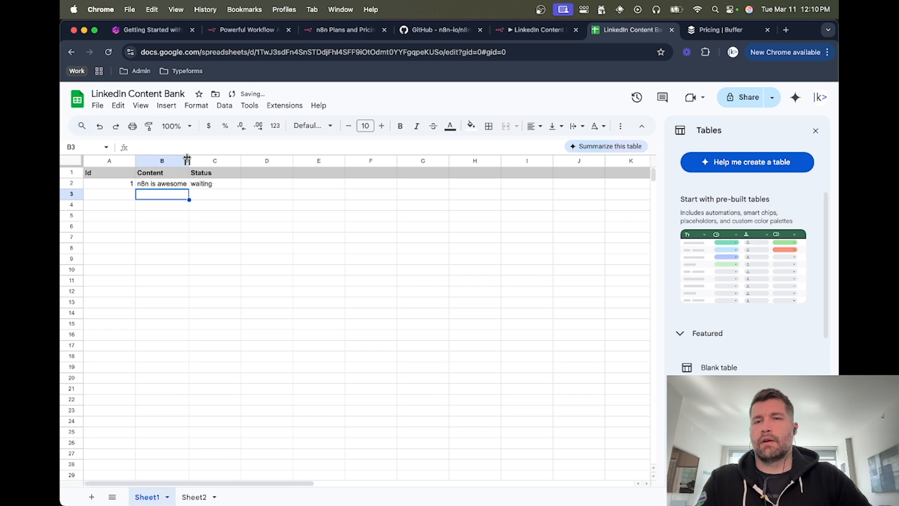
Test the Google Sheets node in n8n and compare its output with row 2 of the spreadsheet
click(534, 31)
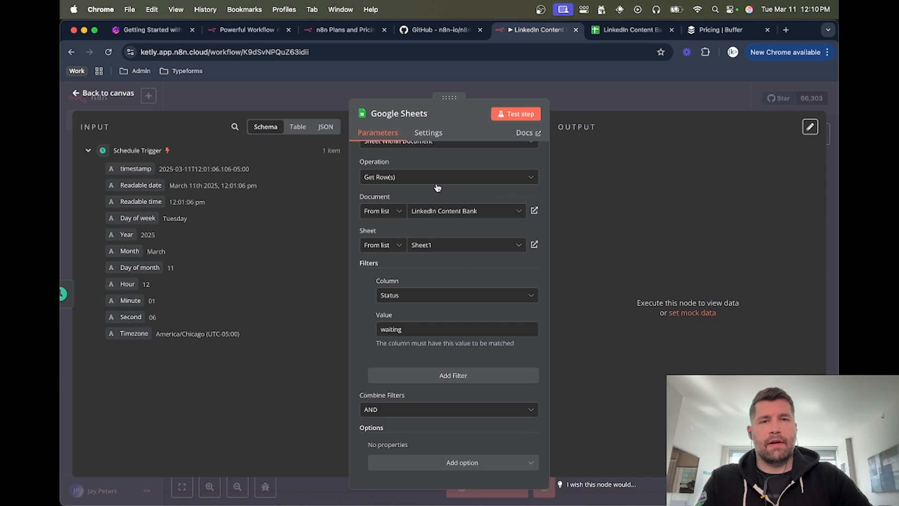
click(515, 114)
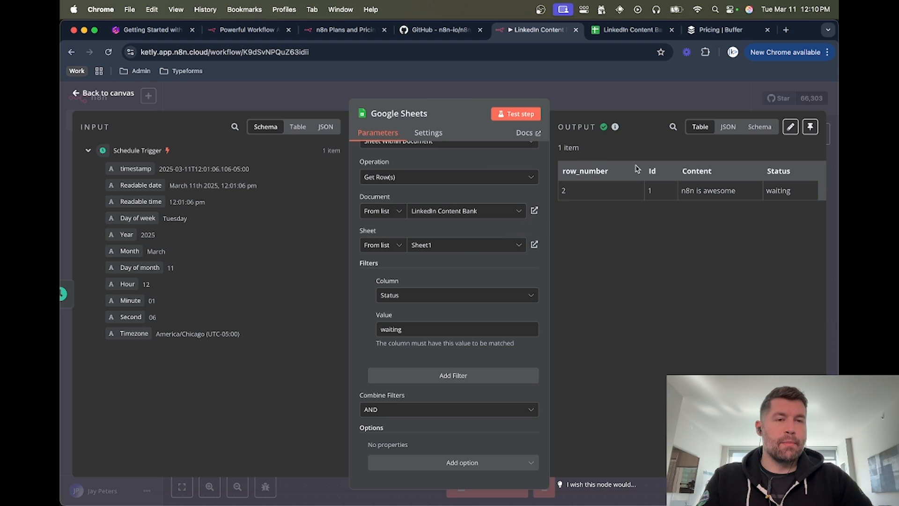
click(629, 30)
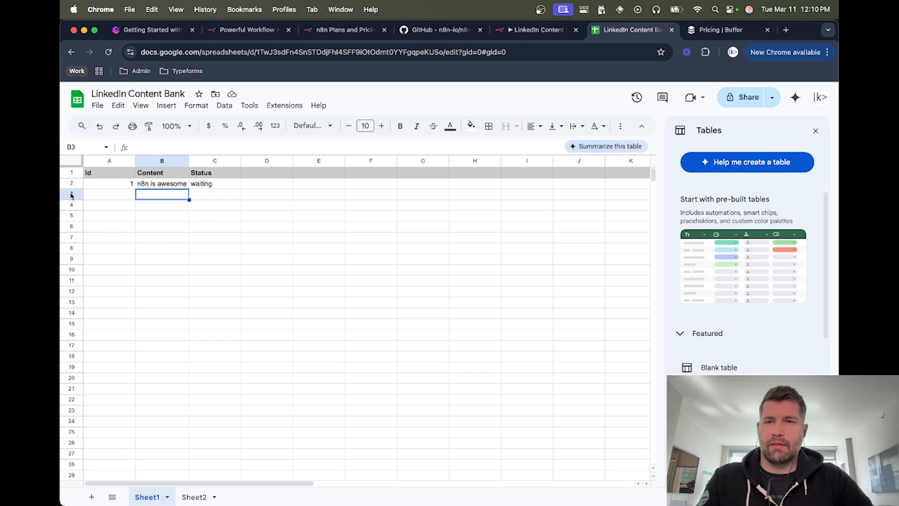
click(71, 183)
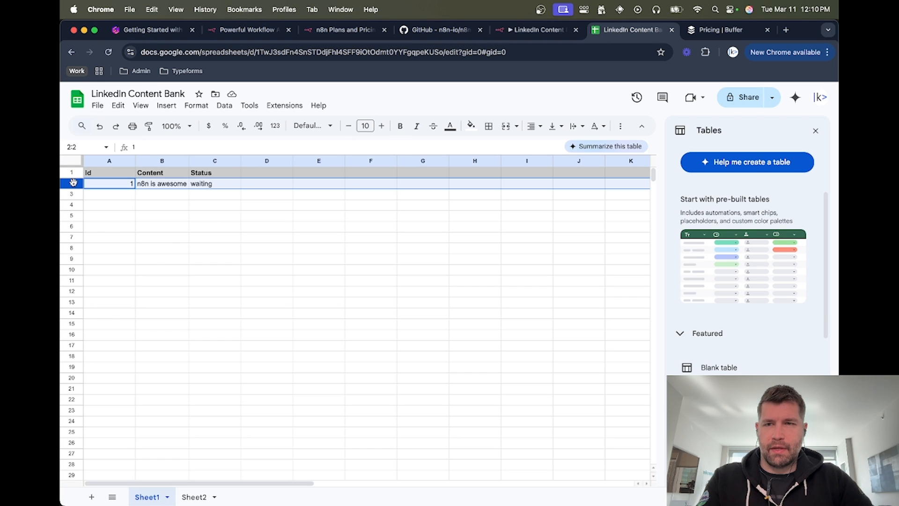
click(124, 185)
click(123, 203)
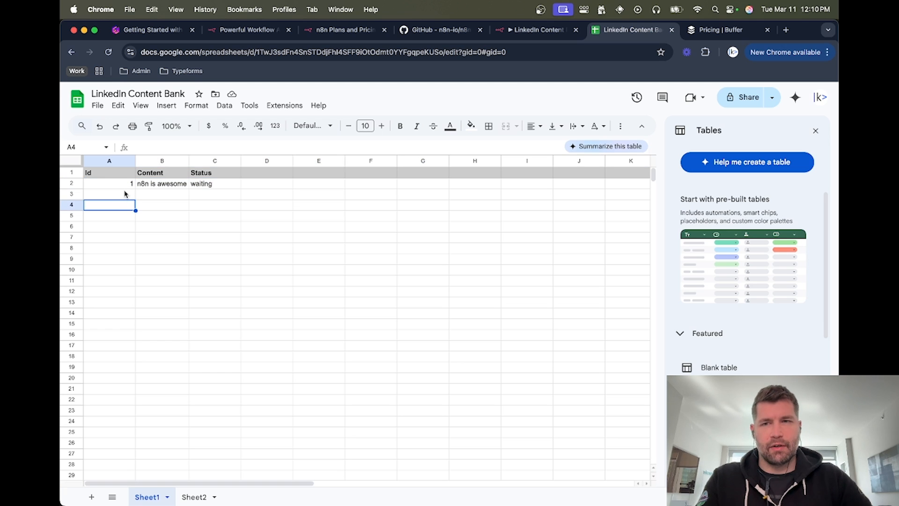
click(124, 188)
Back in n8n, set the Status filter's value to published and test the Google Sheets node again
click(534, 30)
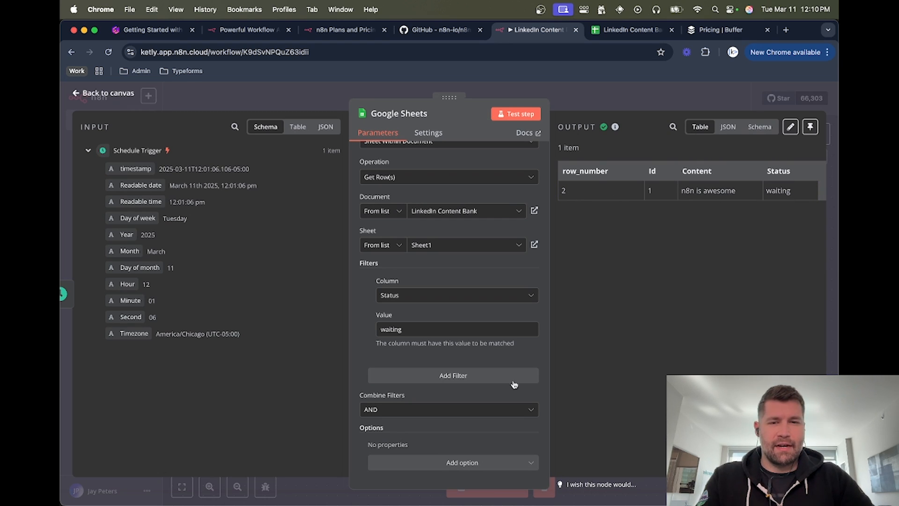
double_click(436, 331)
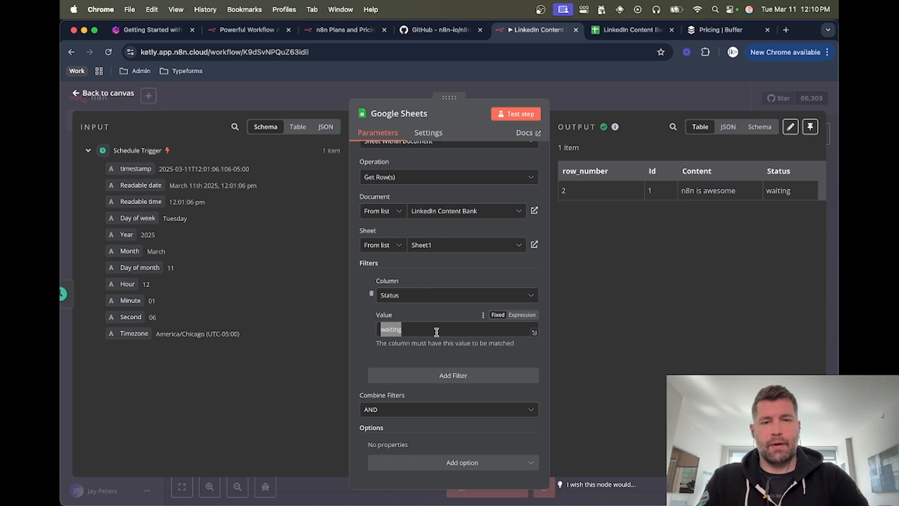
click(436, 331)
double_click(437, 332)
key(BackSpace)
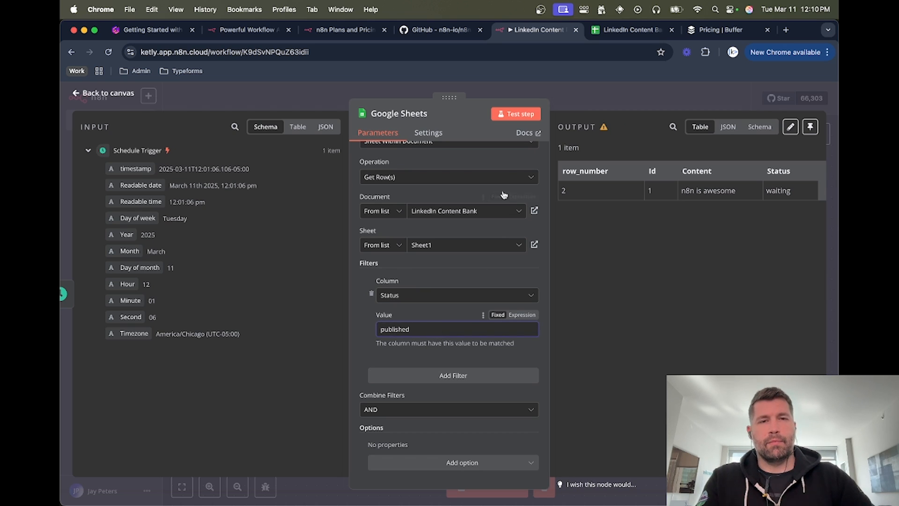
click(516, 114)
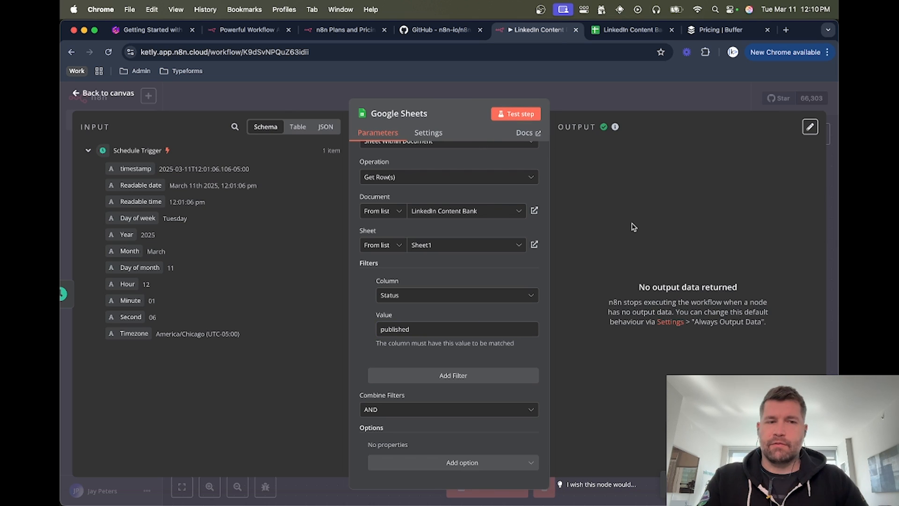
Check row 2's status in the spreadsheet, then set the Status filter's value in n8n to waiting and test the Google Sheets node
click(630, 30)
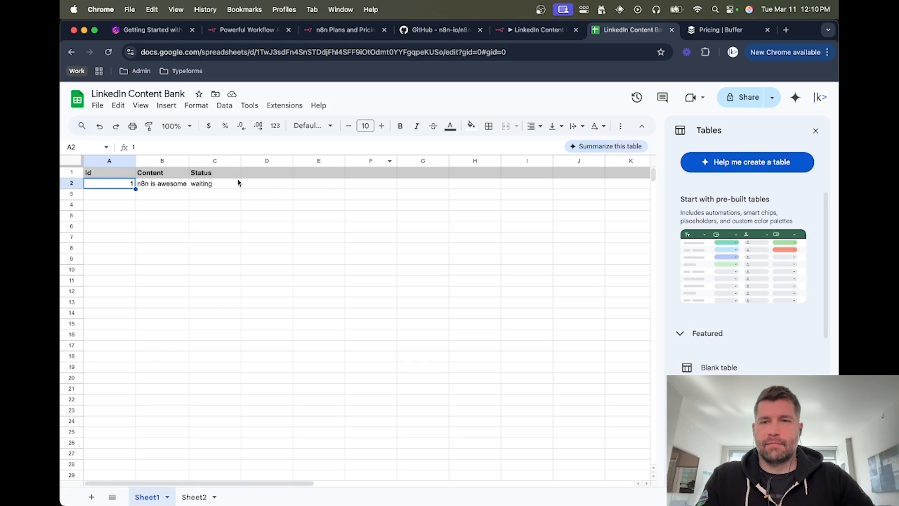
click(220, 183)
click(221, 204)
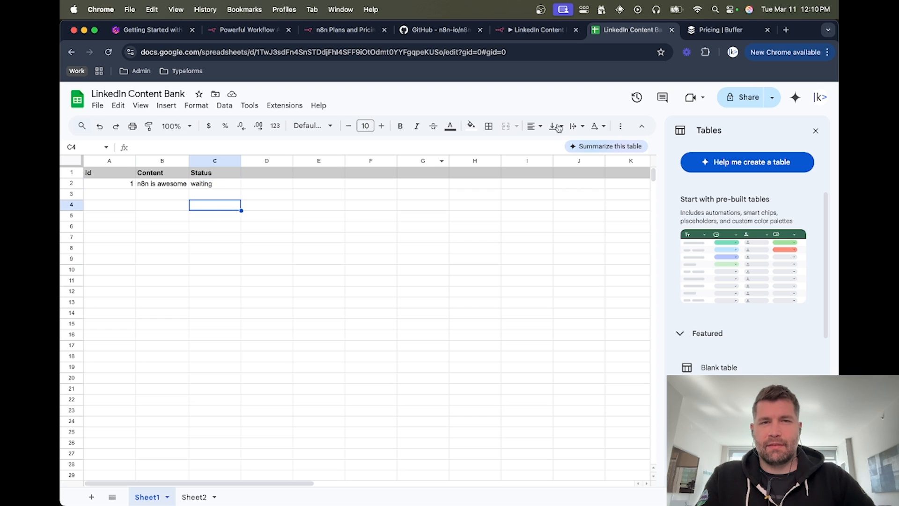
click(542, 31)
double_click(415, 329)
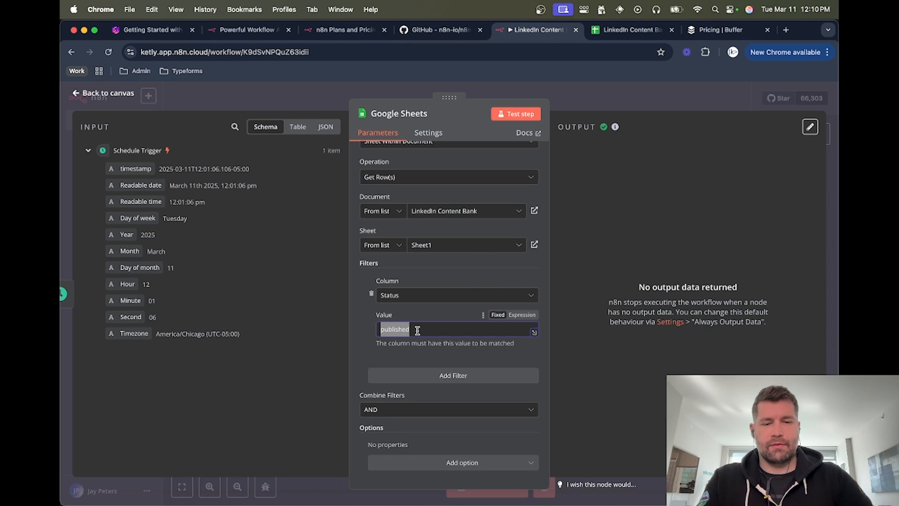
text(waiting)
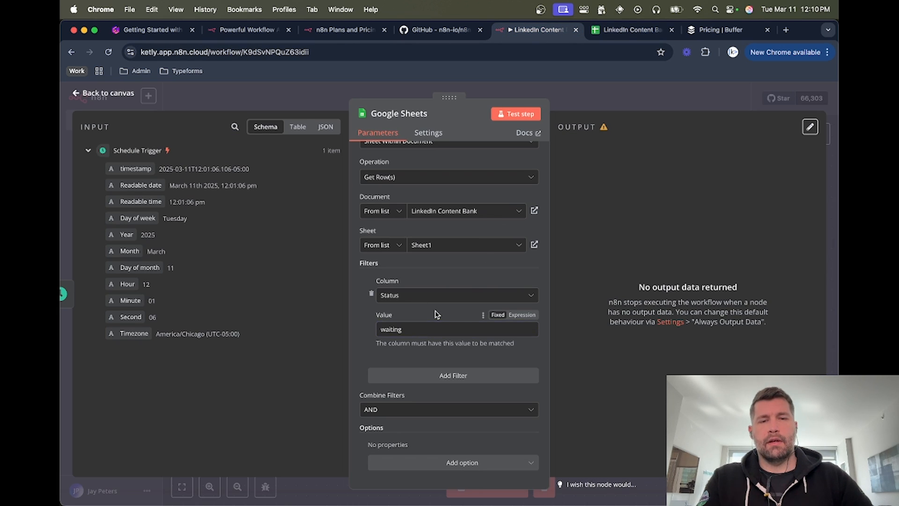
click(515, 114)
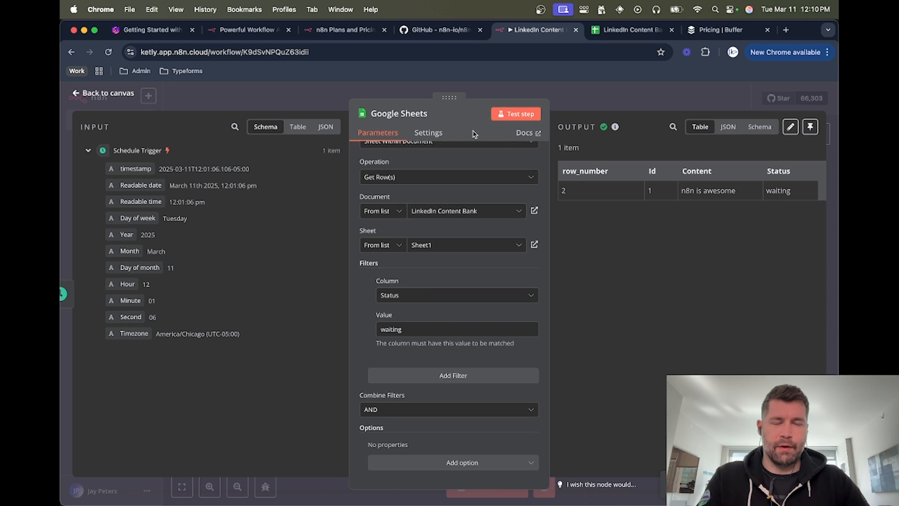
click(610, 101)
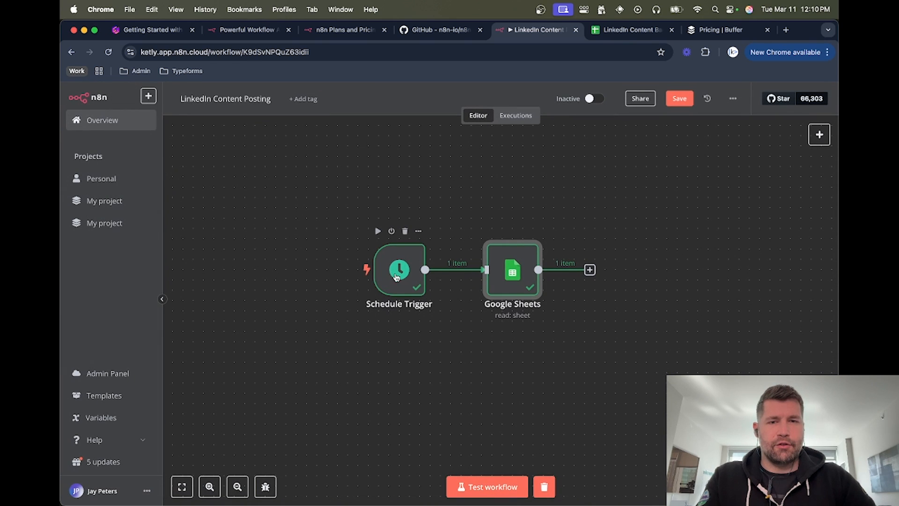
Reopen the Google Sheets node to review its Status filter settings, and return to the workflow canvas
double_click(514, 274)
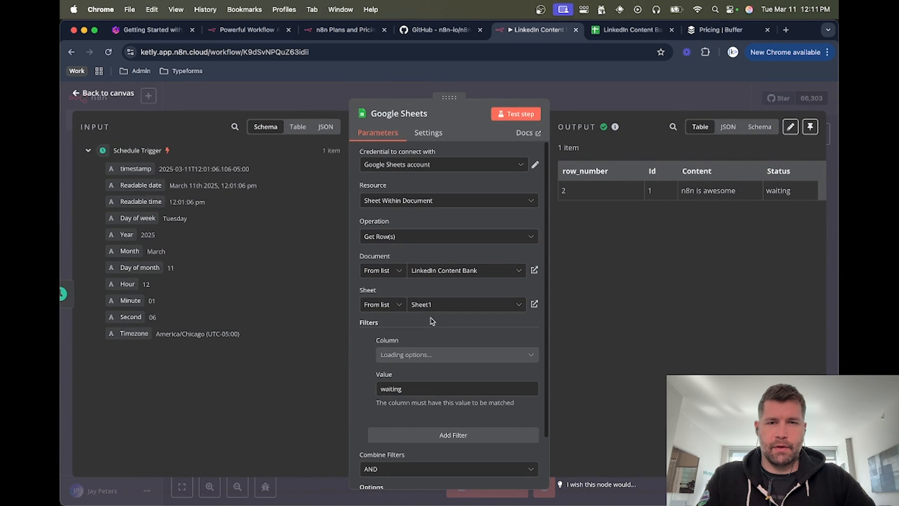
scroll(423, 300, down, 3)
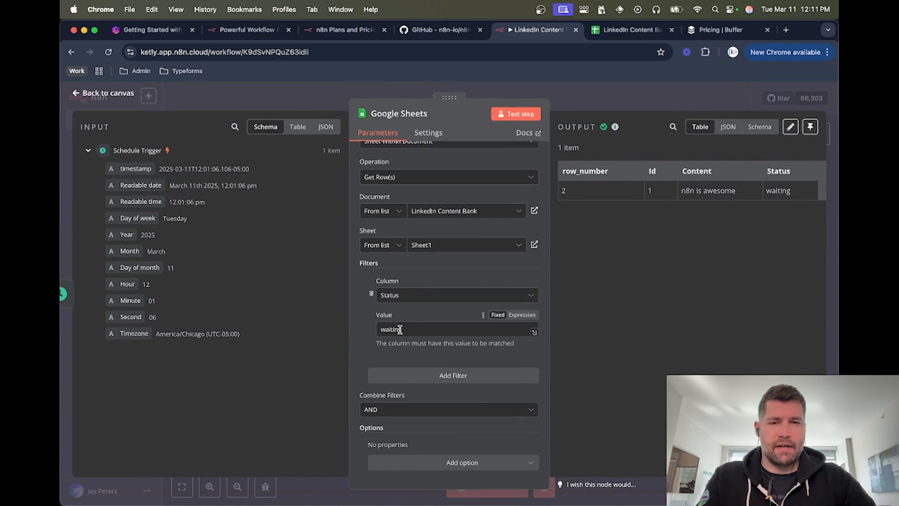
click(648, 101)
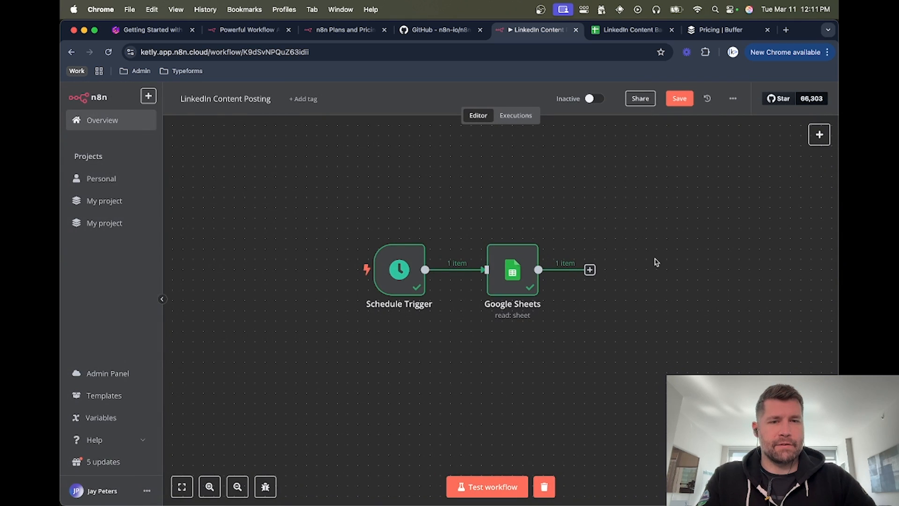
Add a LinkedIn node with the Create a post action after the Google Sheets node
scroll(654, 247, right, 3)
scroll(654, 247, up, 2)
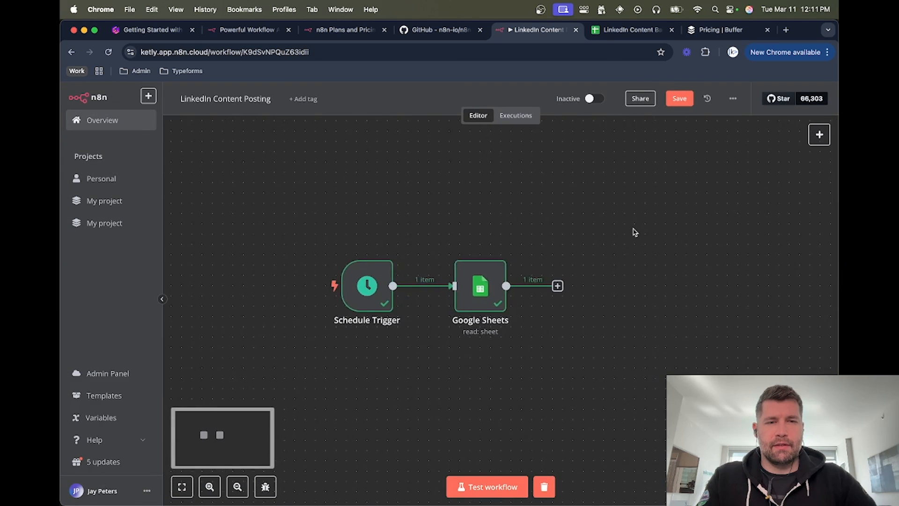
scroll(635, 232, right, 5)
scroll(634, 232, down, 1)
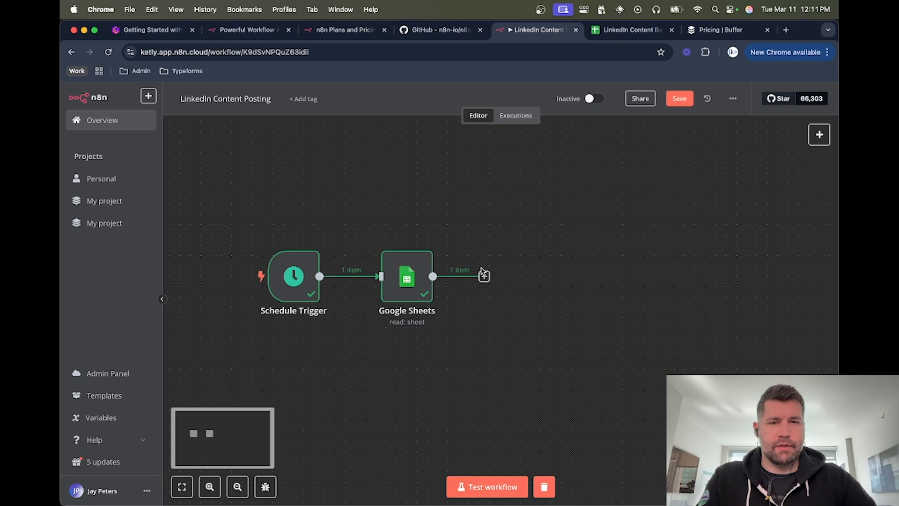
click(483, 276)
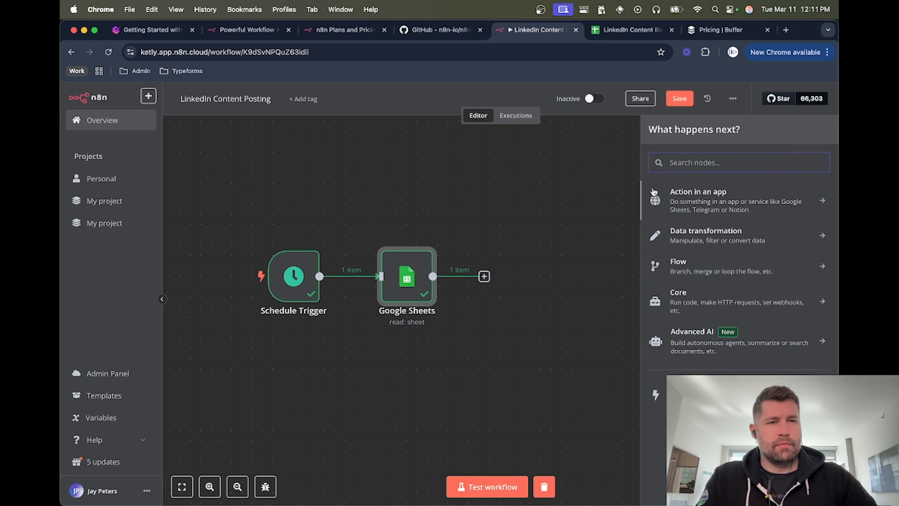
click(695, 207)
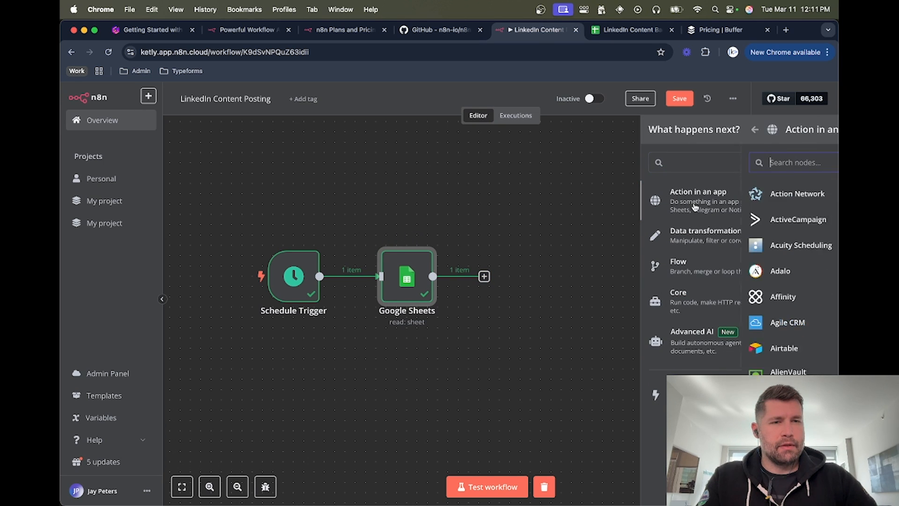
text(link)
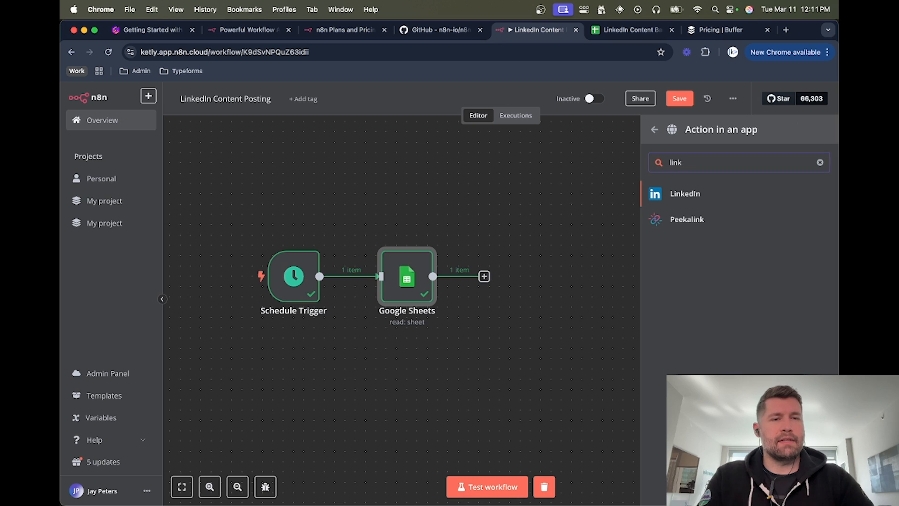
click(692, 193)
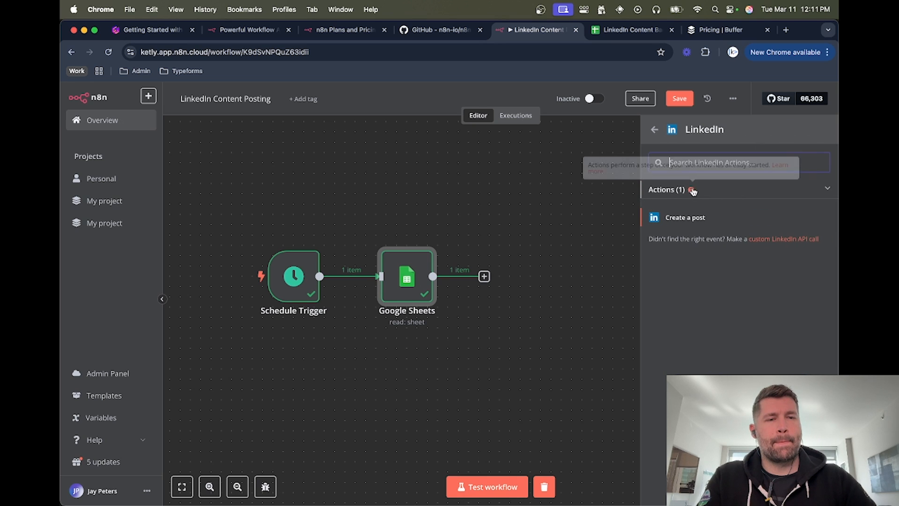
click(683, 220)
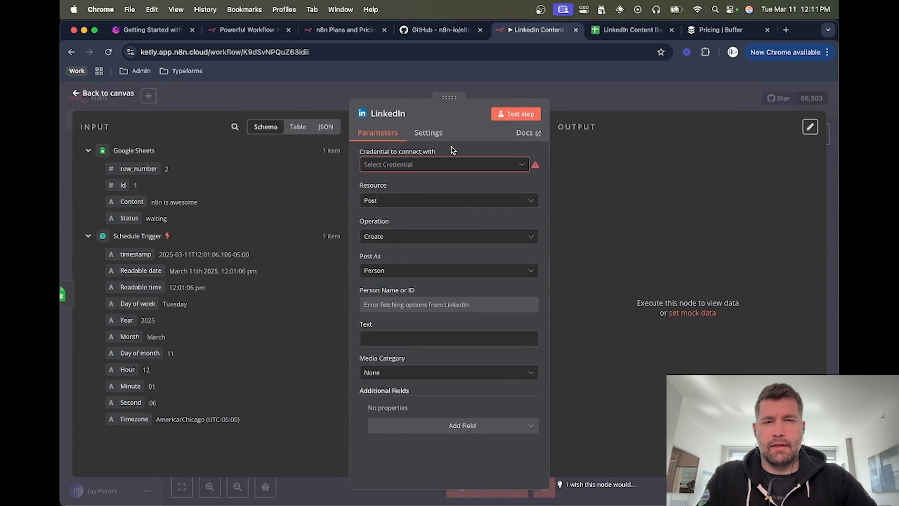
Create a new LinkedIn credential for the node and turn off Organization Support, keeping the standard connection and Legacy on
click(415, 165)
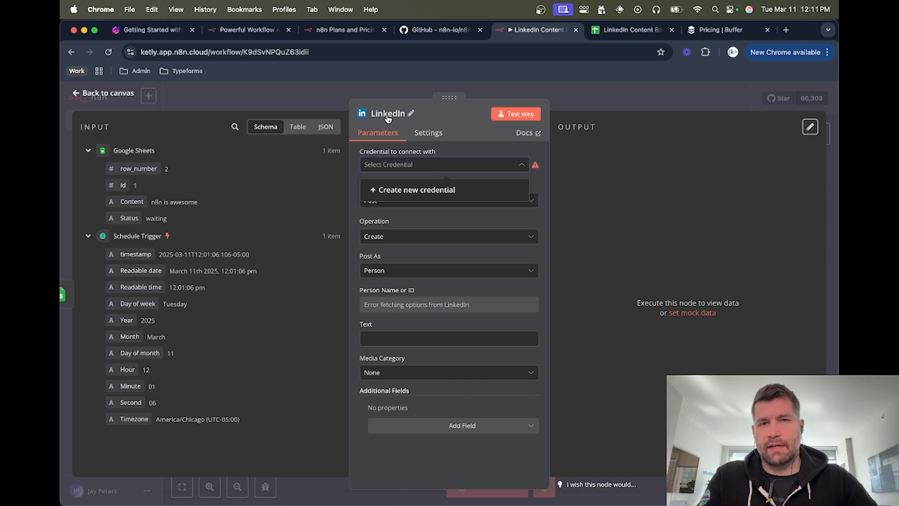
click(426, 189)
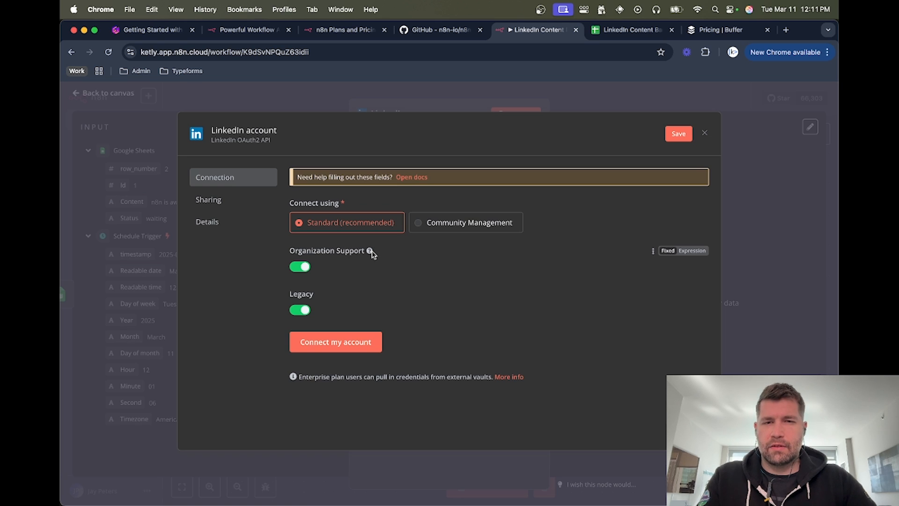
click(300, 266)
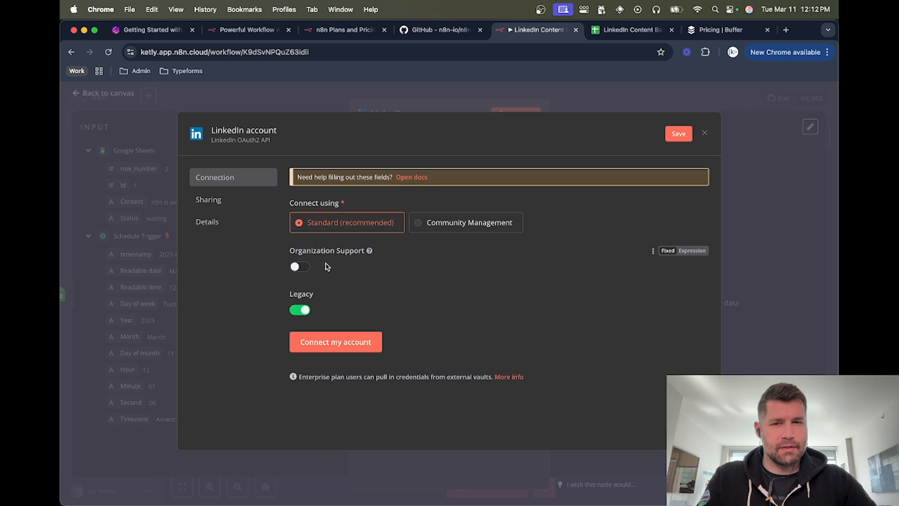
mouse_move(370, 252)
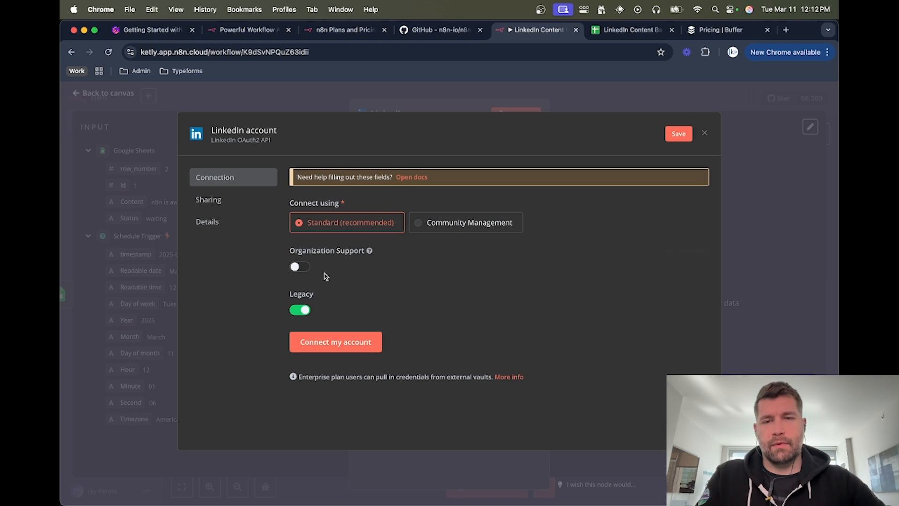
Connect the LinkedIn account by entering its password and signing in, decline saving the password, and close the credential dialog
click(343, 343)
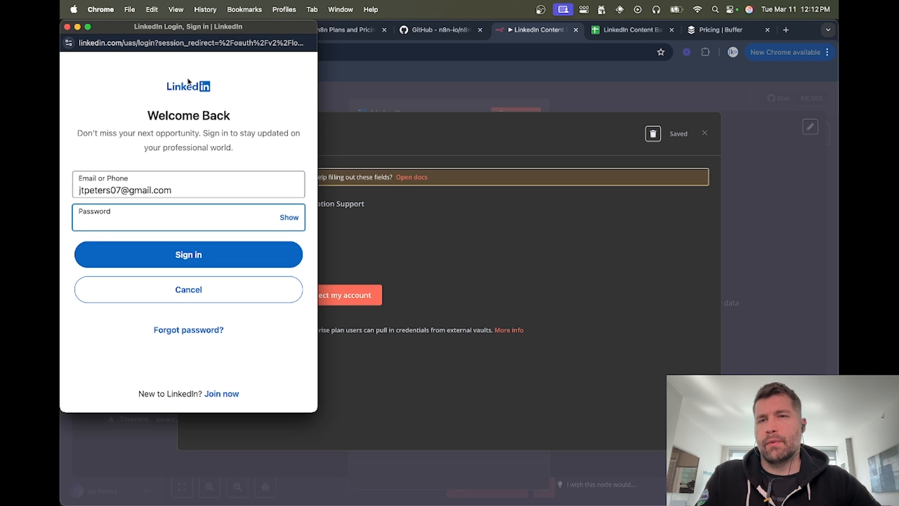
key(super+v)
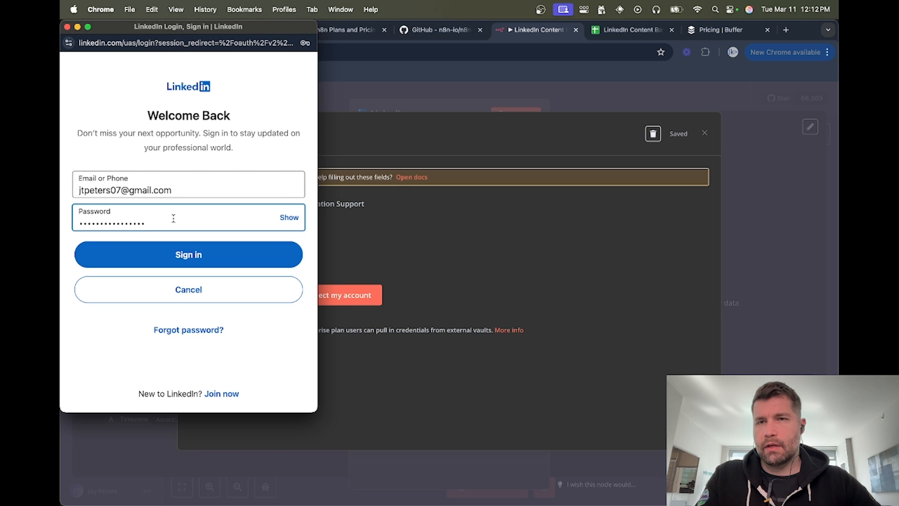
click(181, 255)
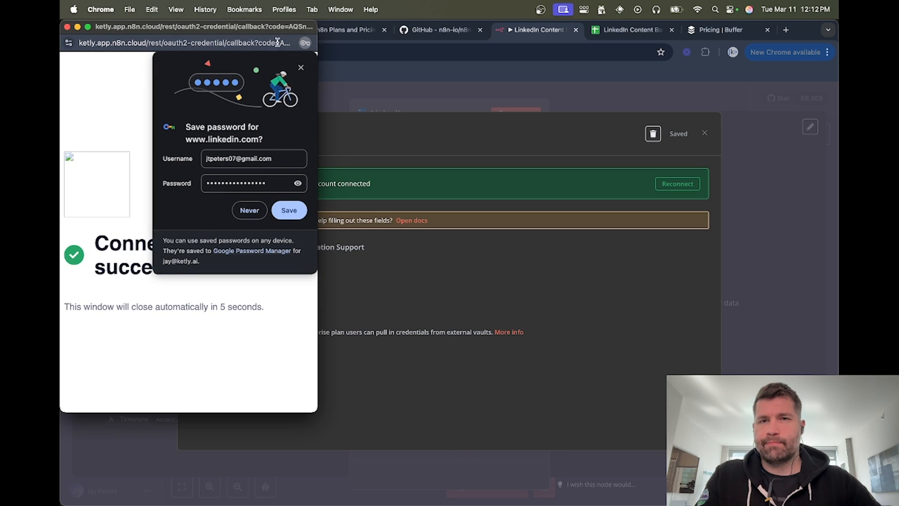
click(300, 69)
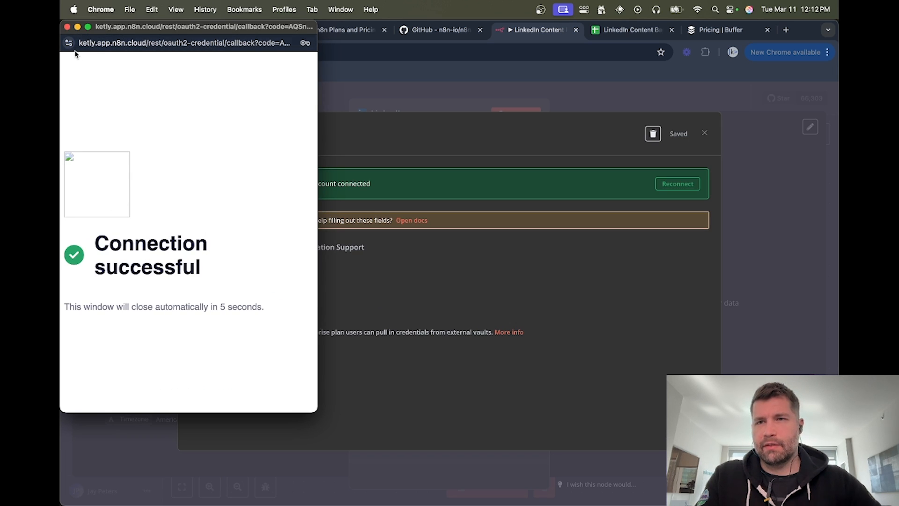
click(67, 27)
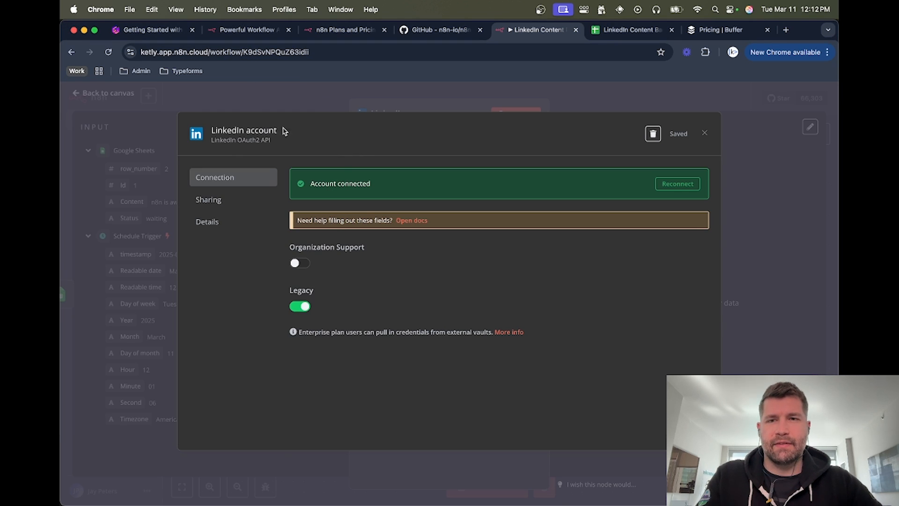
click(704, 134)
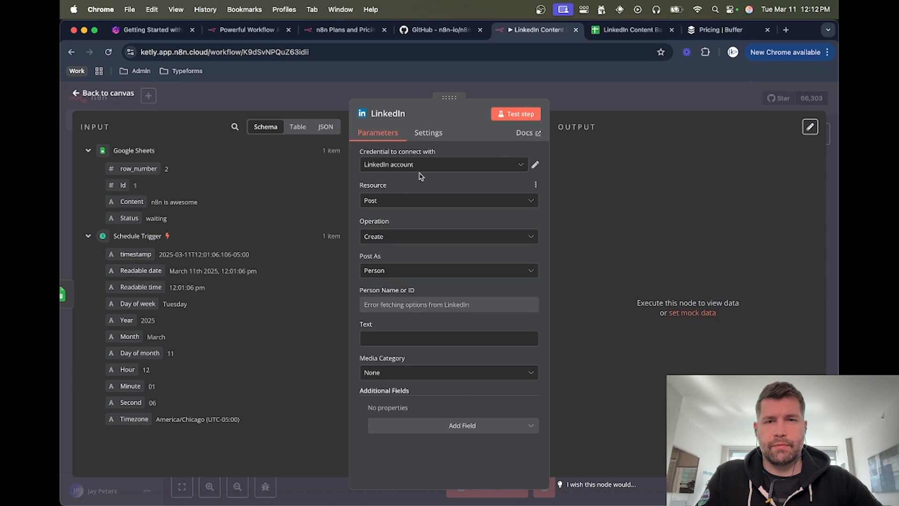
Choose Post as the LinkedIn node's resource, Create as its operation and Person for Post As
click(415, 201)
click(409, 201)
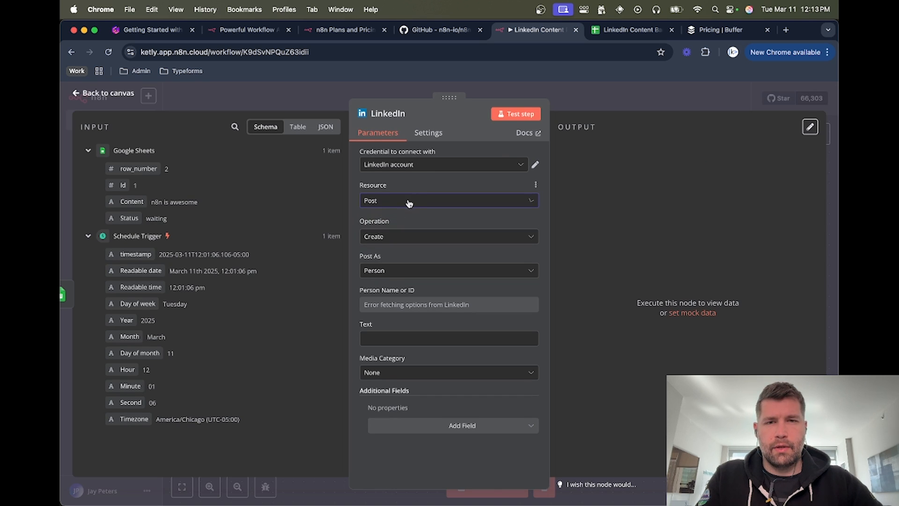
click(392, 241)
click(394, 263)
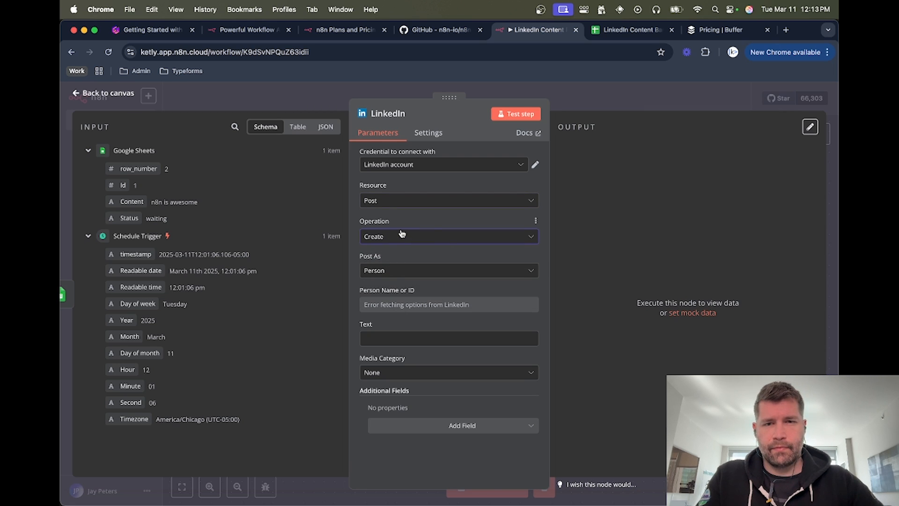
click(393, 270)
click(395, 300)
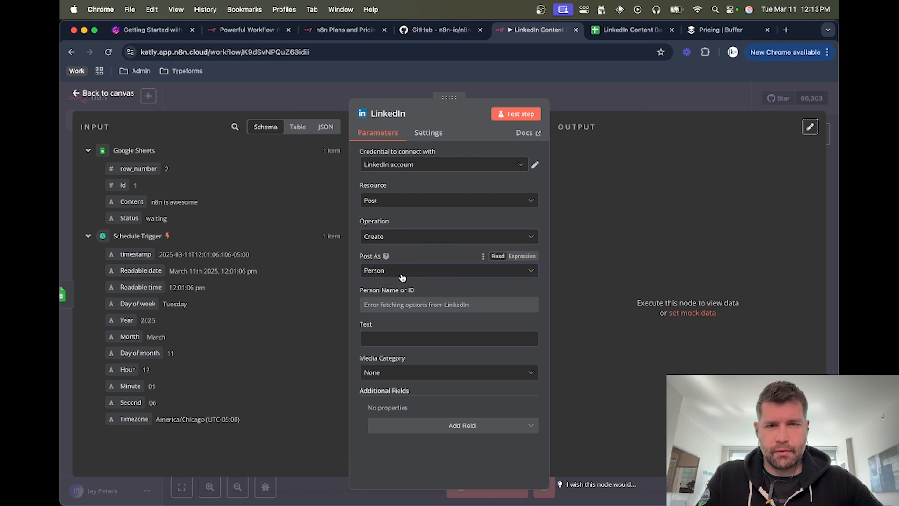
click(402, 277)
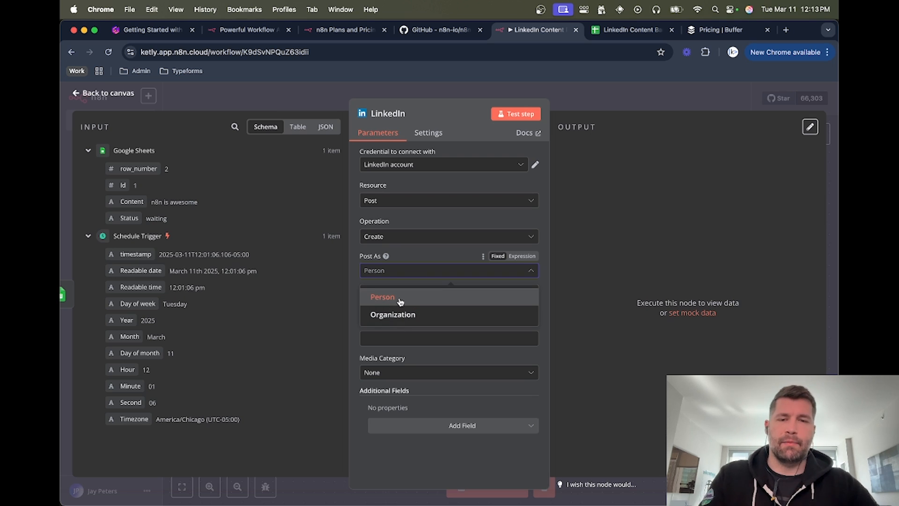
click(400, 298)
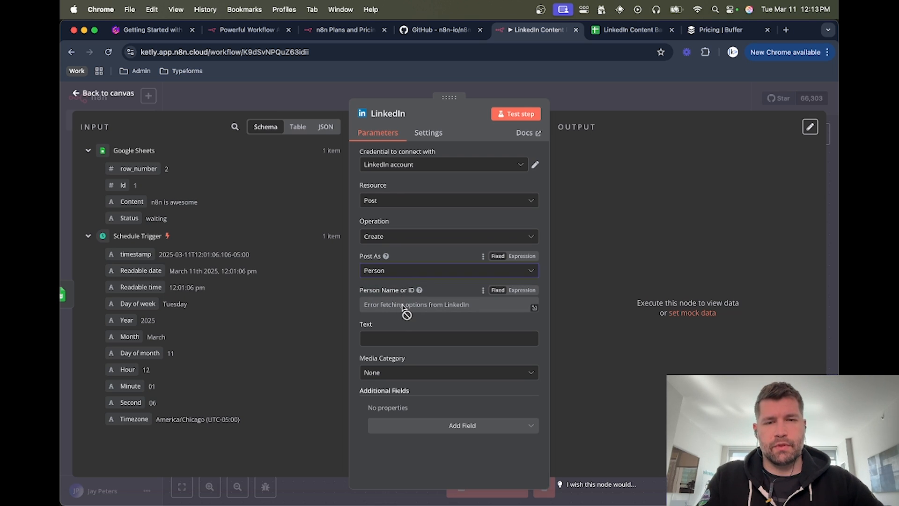
Reload the Person Name or ID options in the LinkedIn node and select the account owner's name
mouse_move(419, 290)
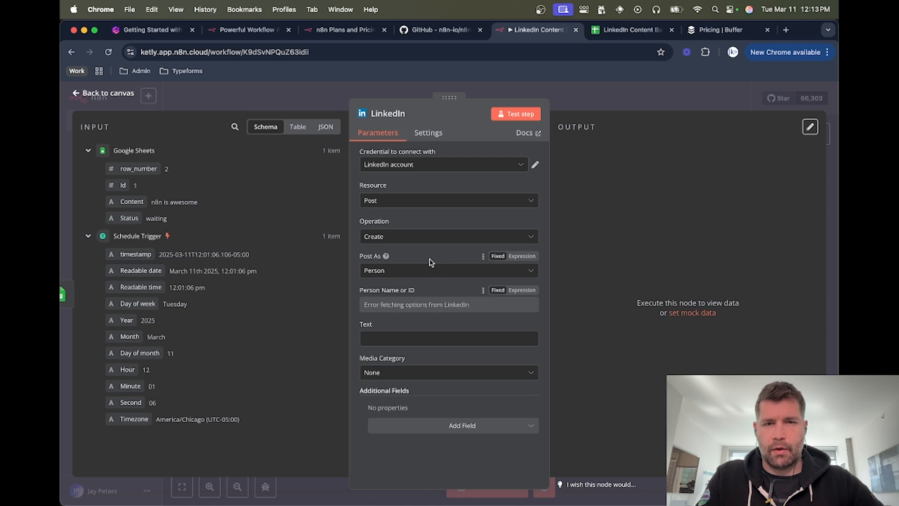
click(424, 270)
click(416, 298)
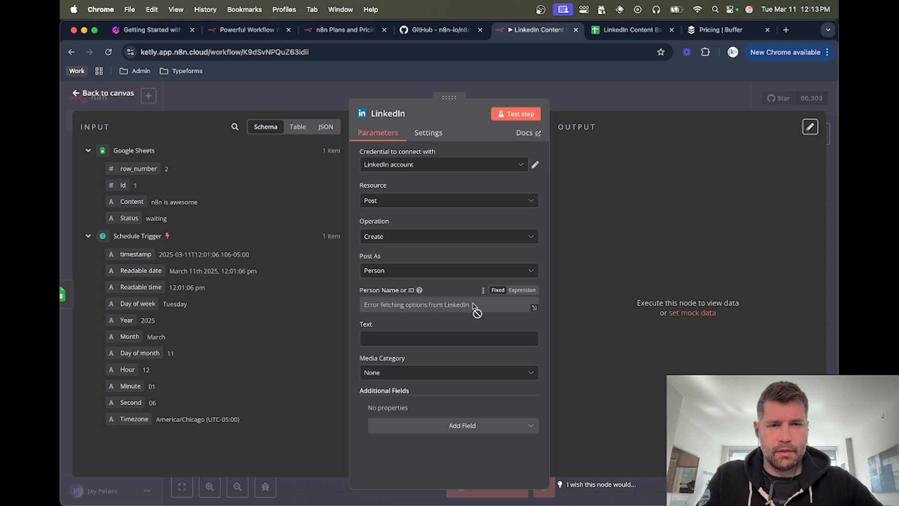
click(521, 289)
click(497, 289)
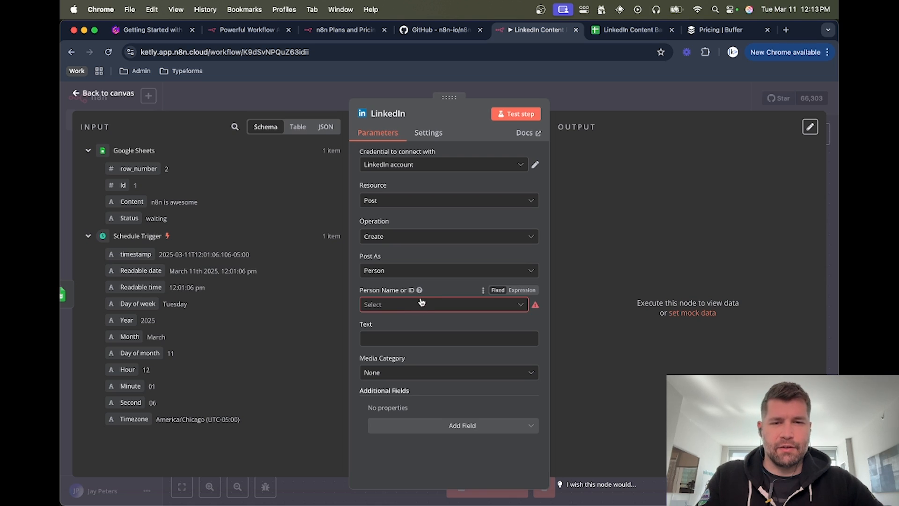
click(482, 290)
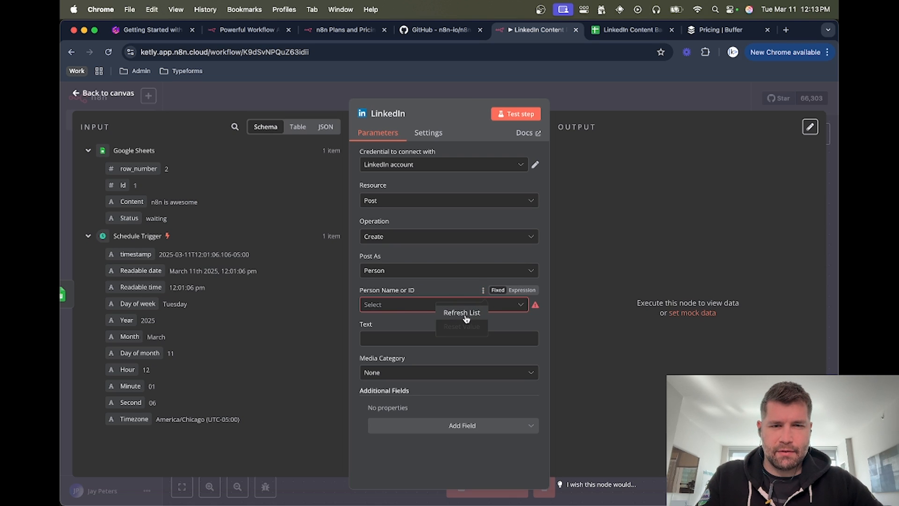
click(398, 310)
click(405, 330)
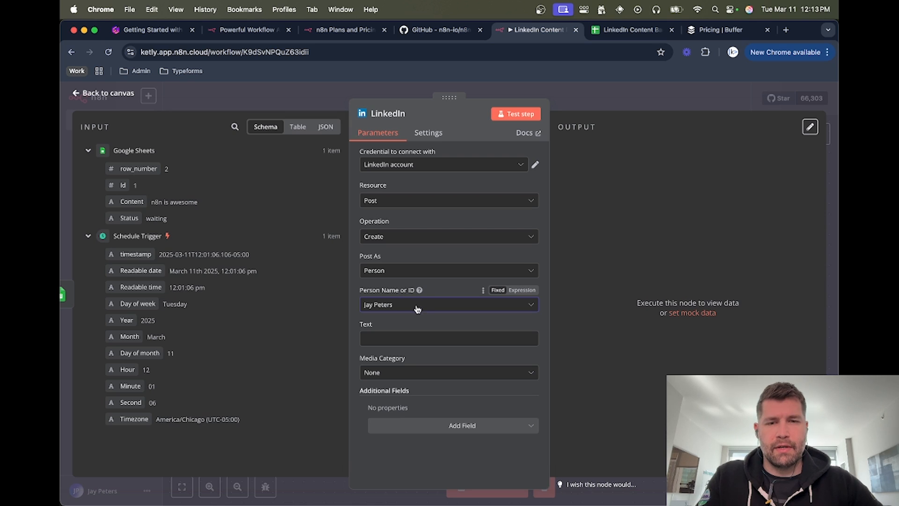
Map the Content field from the Google Sheets node into the LinkedIn post's Text as an expression
click(397, 337)
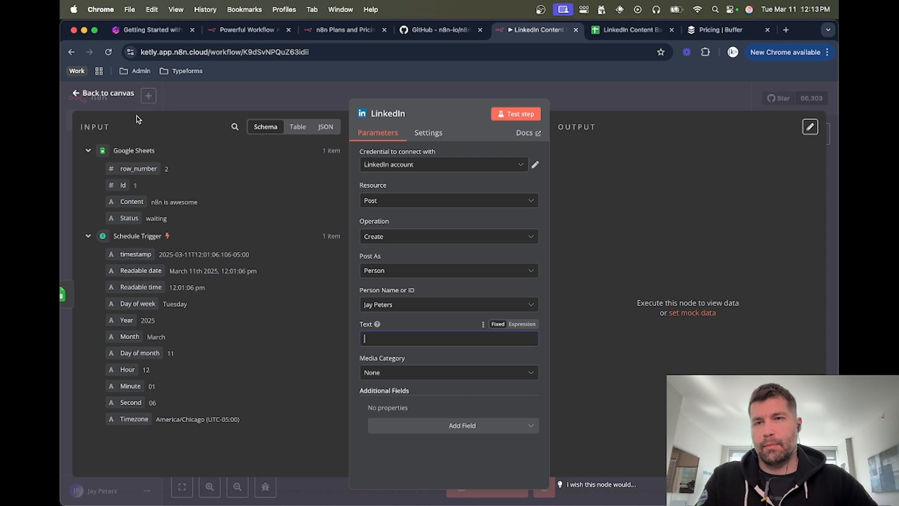
click(116, 97)
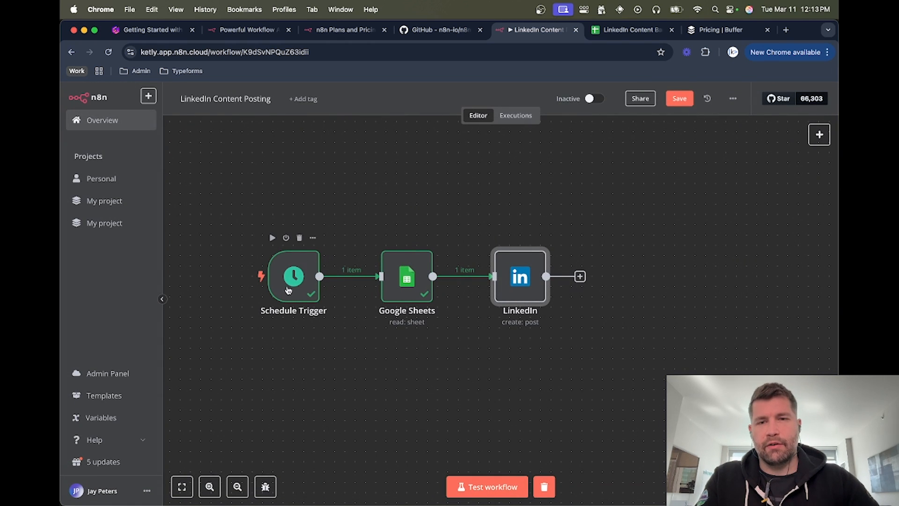
click(401, 275)
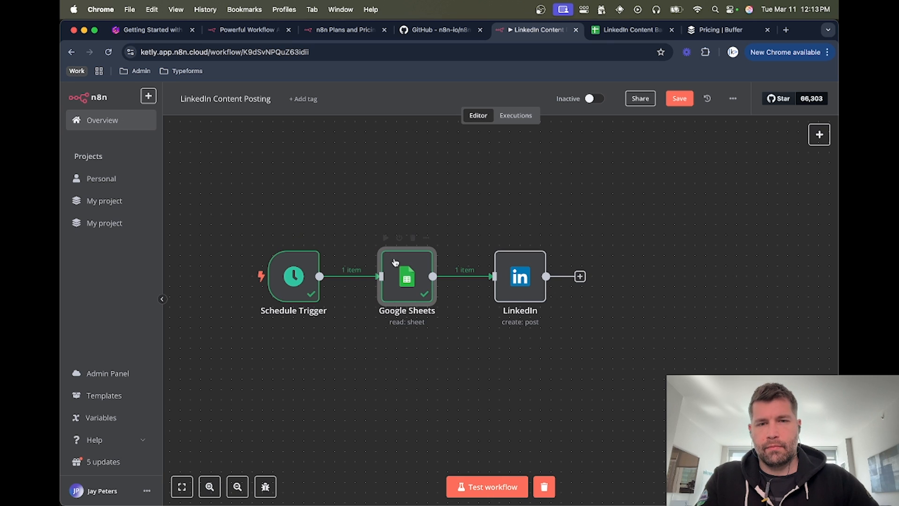
double_click(401, 271)
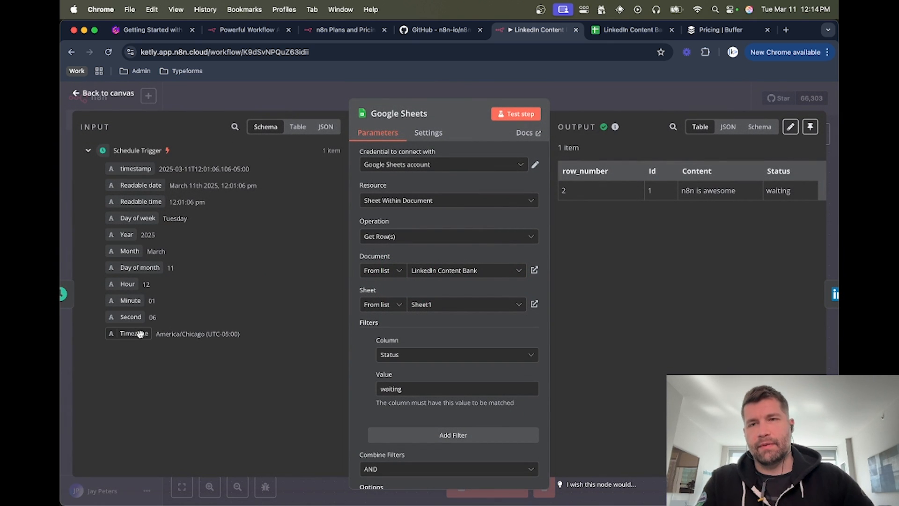
click(111, 94)
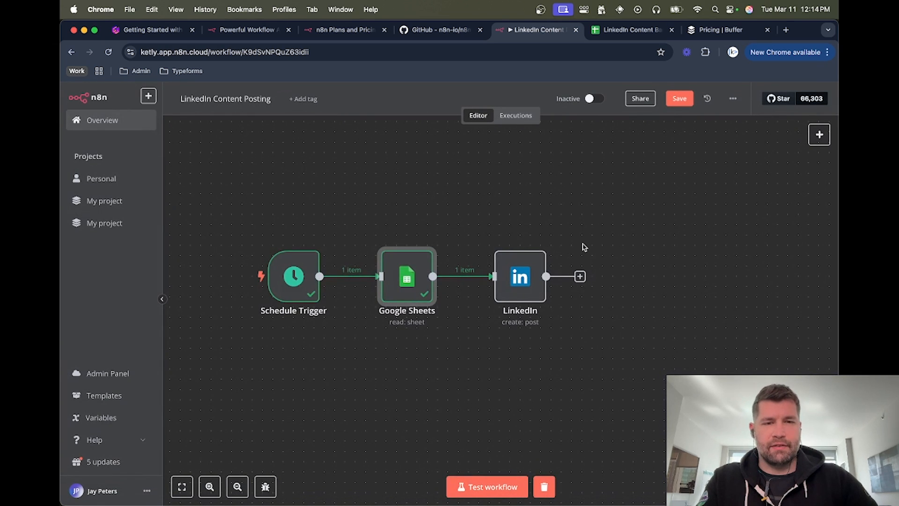
click(524, 272)
double_click(523, 272)
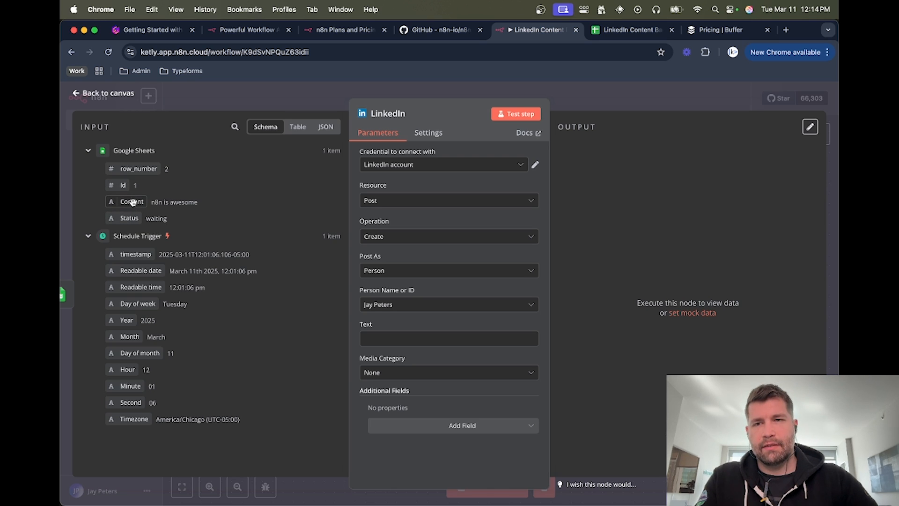
drag(132, 201, 387, 345)
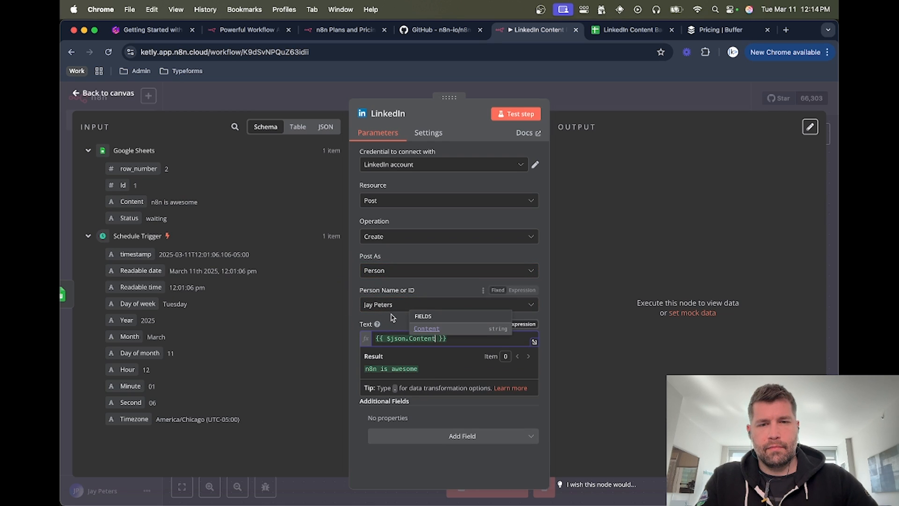
click(395, 321)
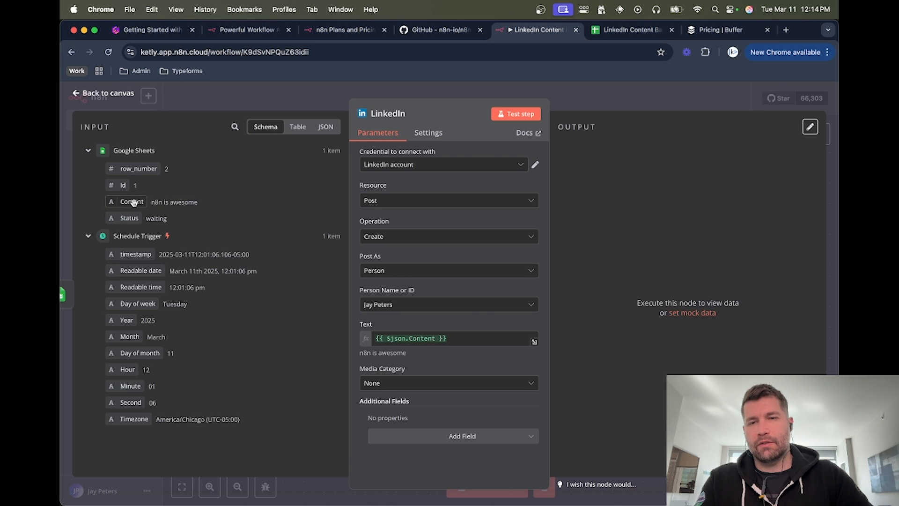
drag(134, 202, 134, 203)
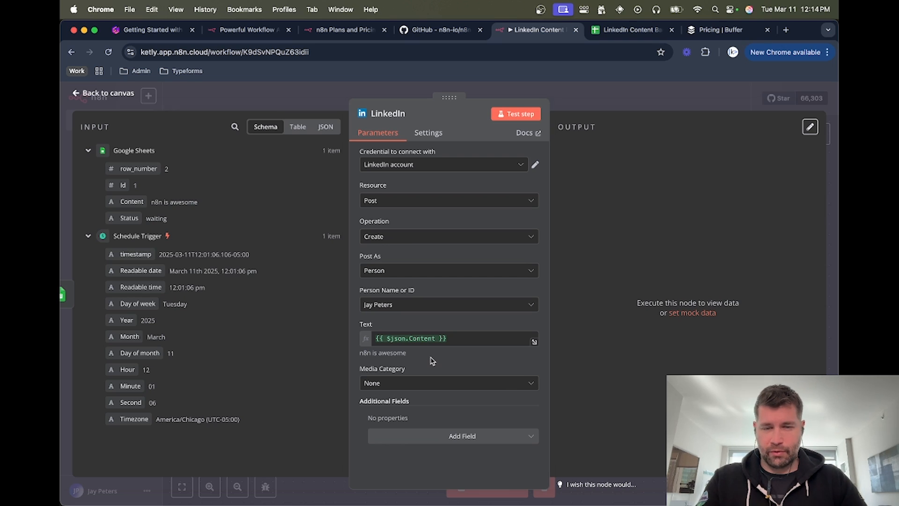
Keep the LinkedIn node's Media Category at None and run the node as a test to publish the post
click(400, 384)
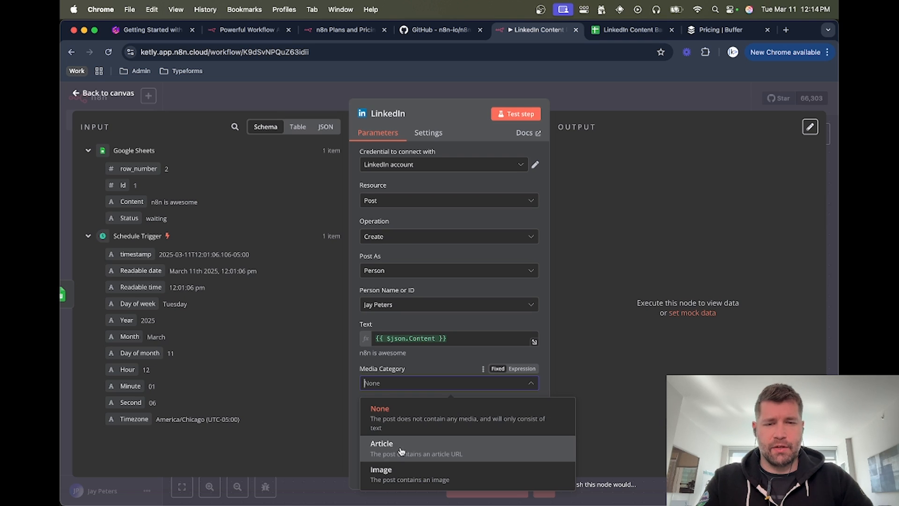
click(412, 384)
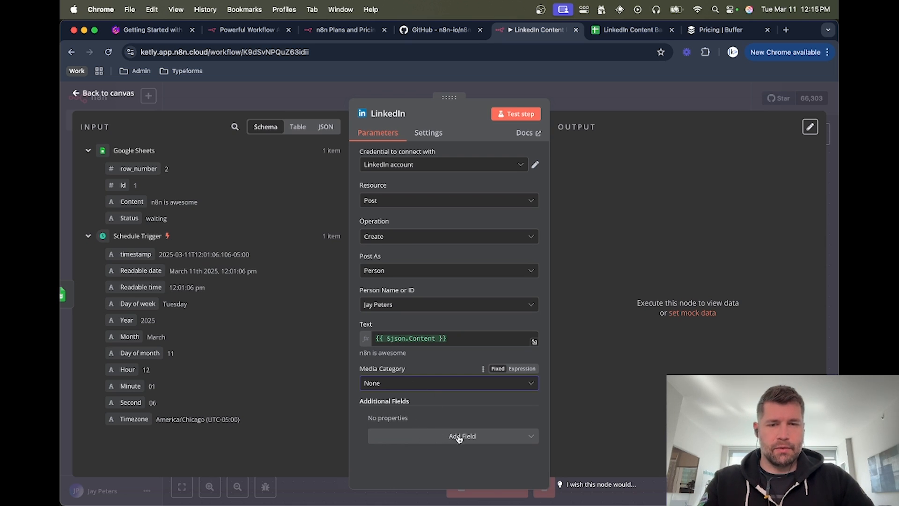
click(434, 136)
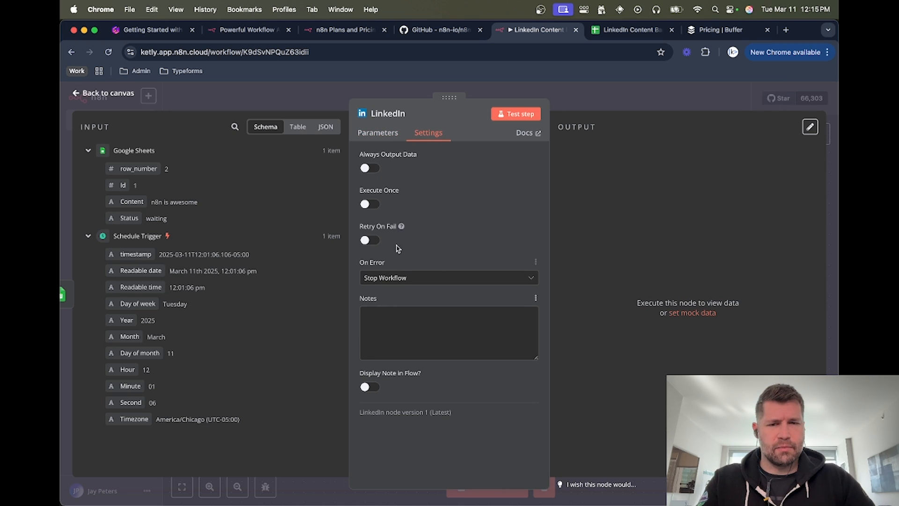
click(383, 138)
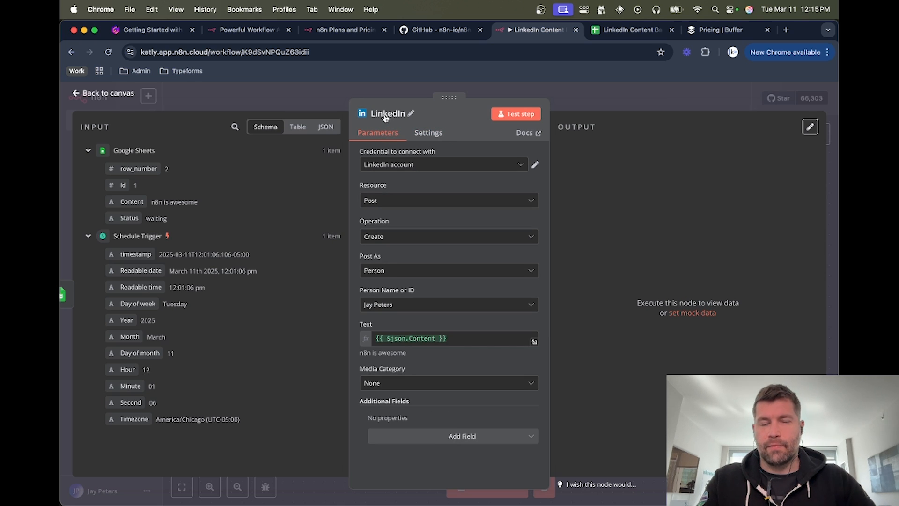
click(513, 117)
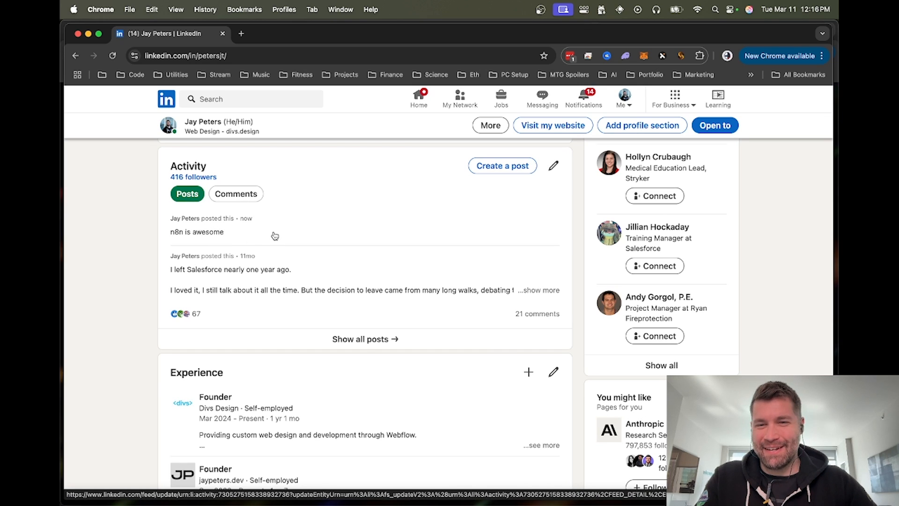
Open the published "n8n is awesome" post on LinkedIn and delete it permanently
click(312, 226)
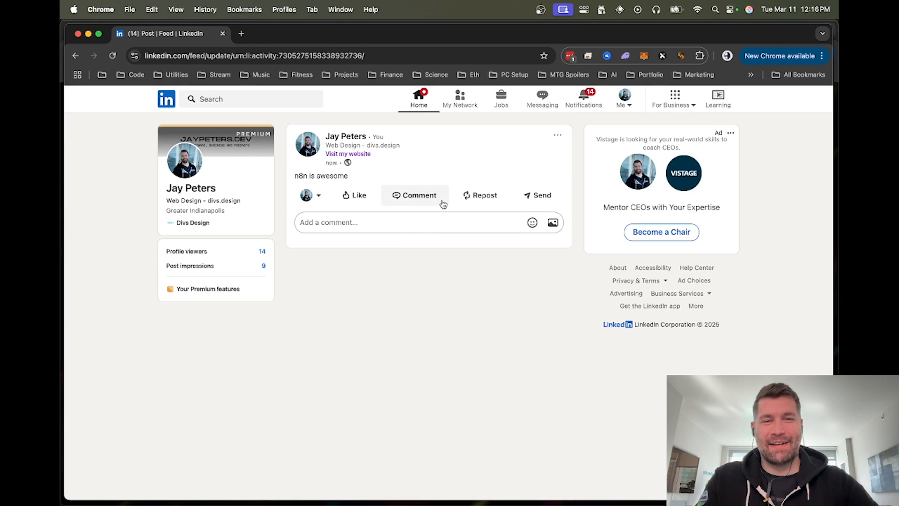
click(557, 135)
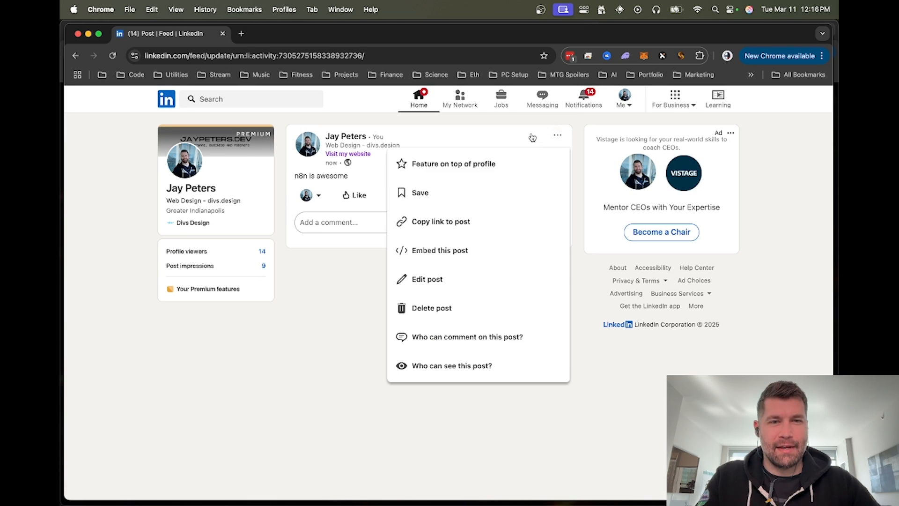
click(441, 312)
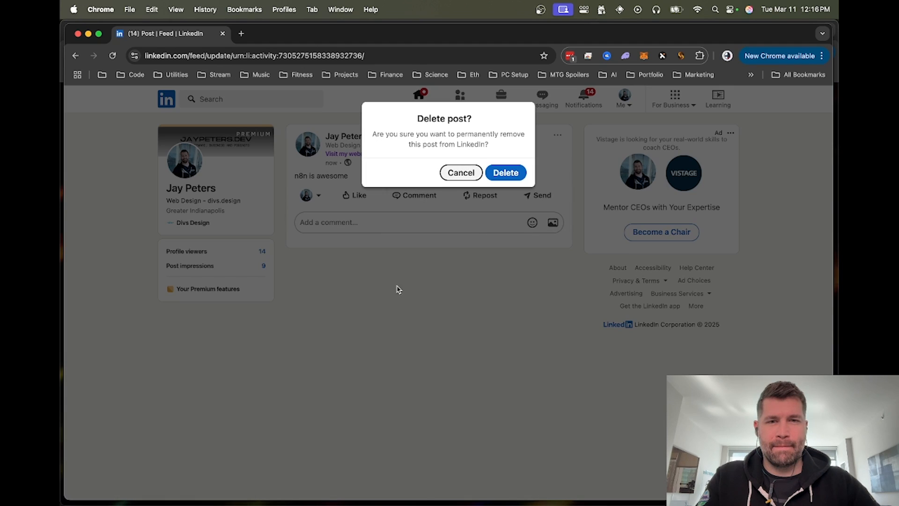
click(508, 175)
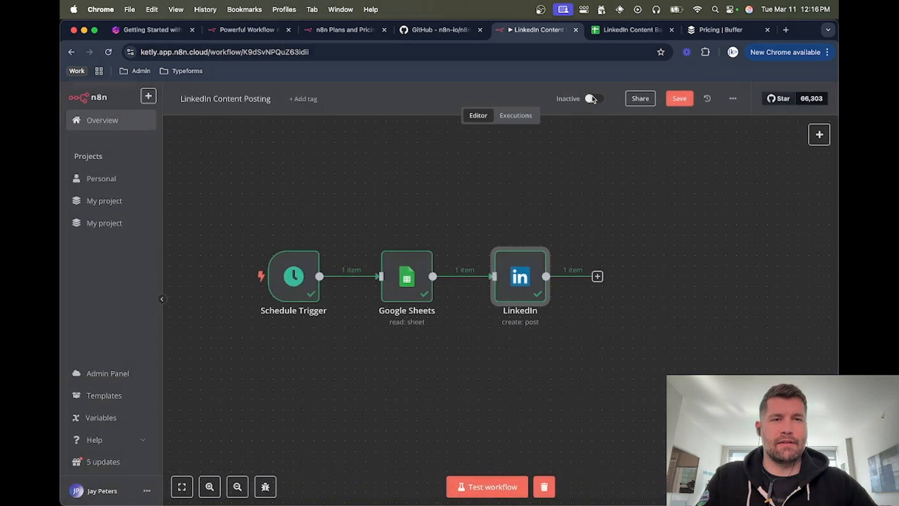
Check the row's Status in the LinkedIn Content Bank sheet and add a Google Sheets node with the Update Row operation after the LinkedIn node
mouse_move(464, 280)
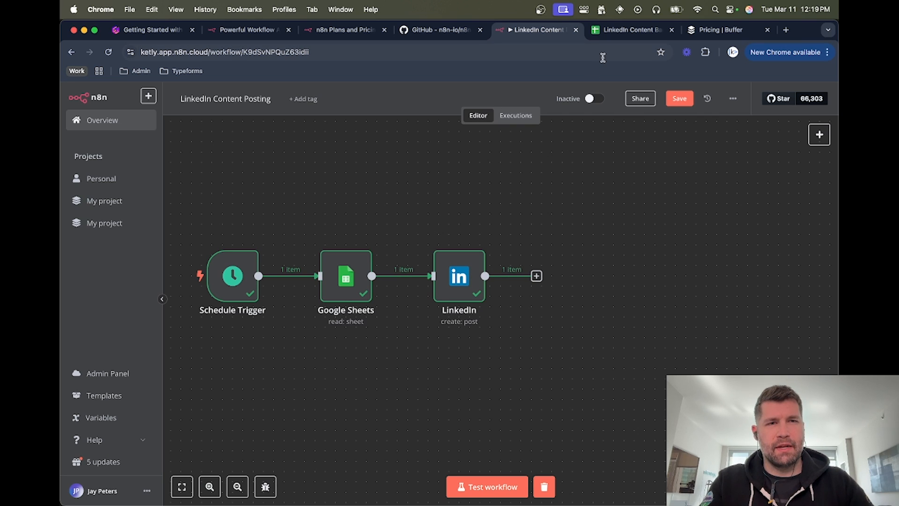
click(625, 30)
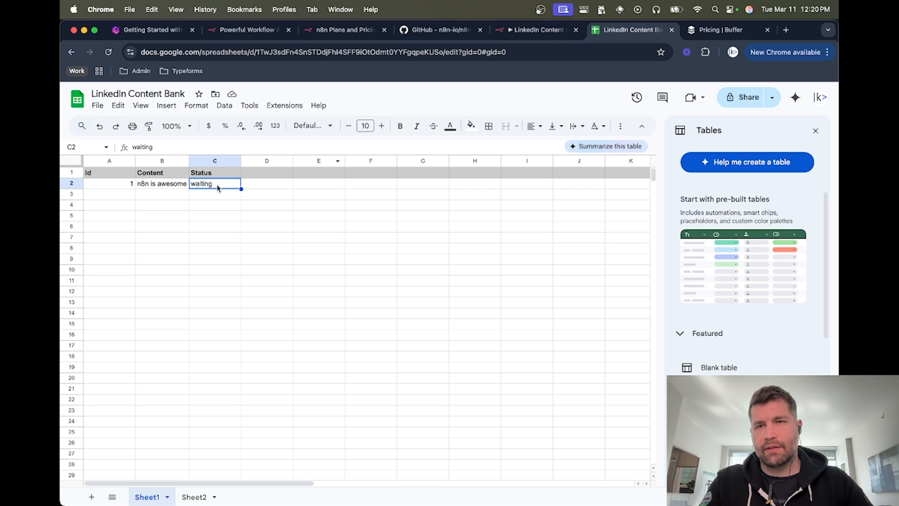
click(536, 29)
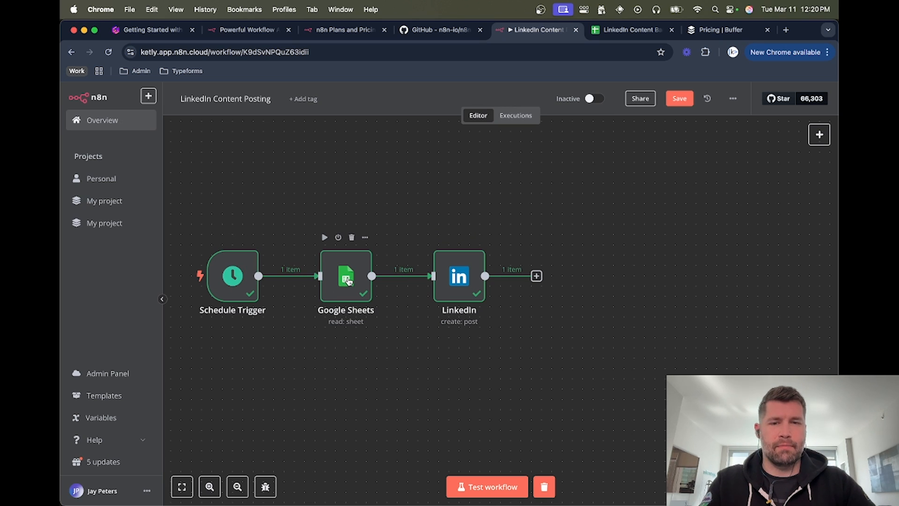
click(617, 30)
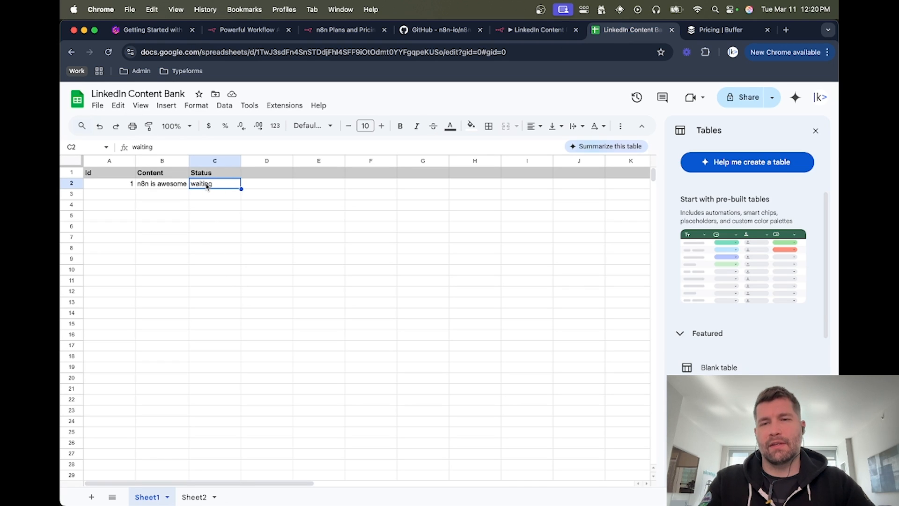
click(538, 30)
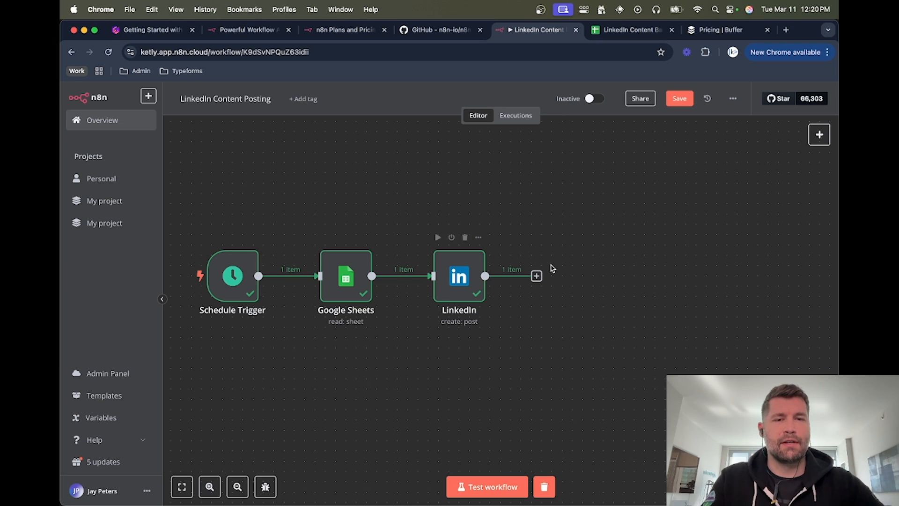
scroll(516, 226, right, 2)
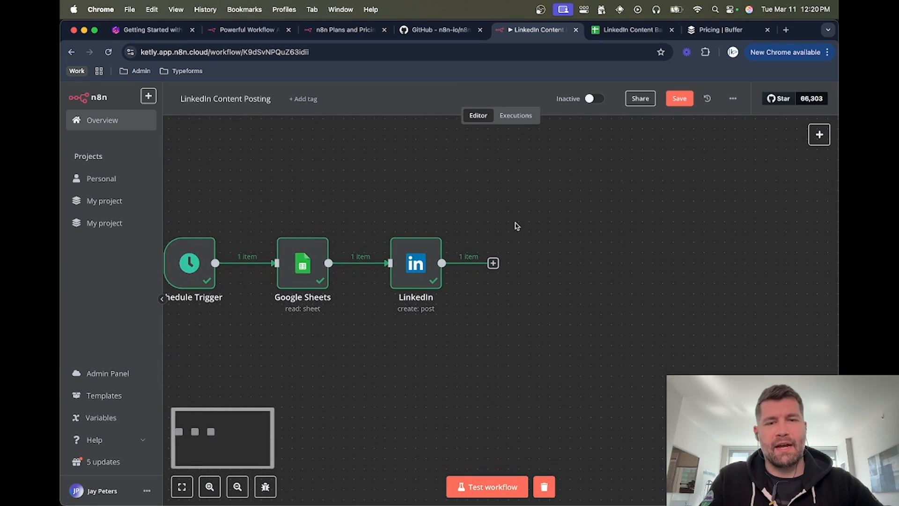
scroll(516, 226, left, 2)
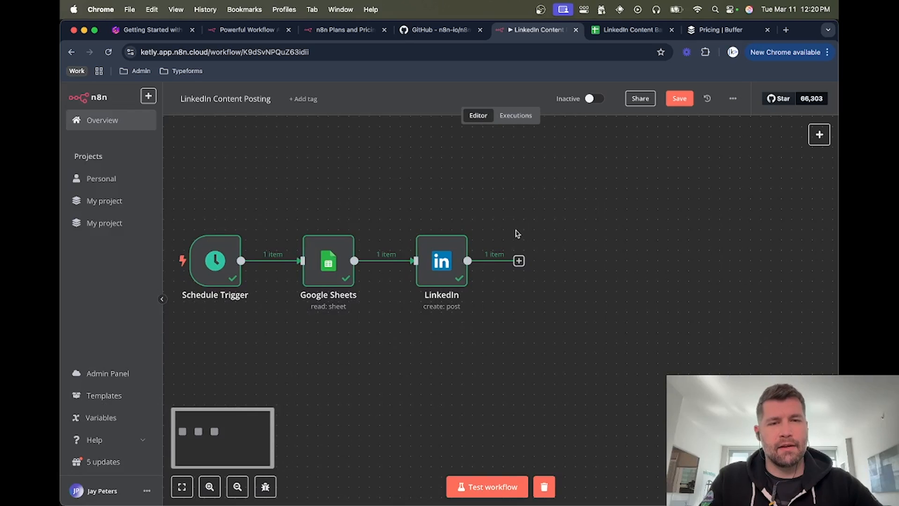
click(518, 261)
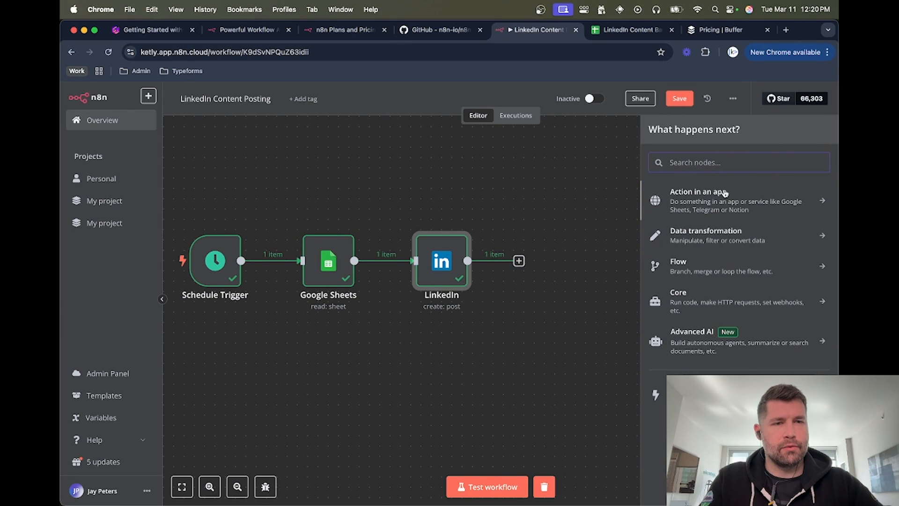
click(712, 204)
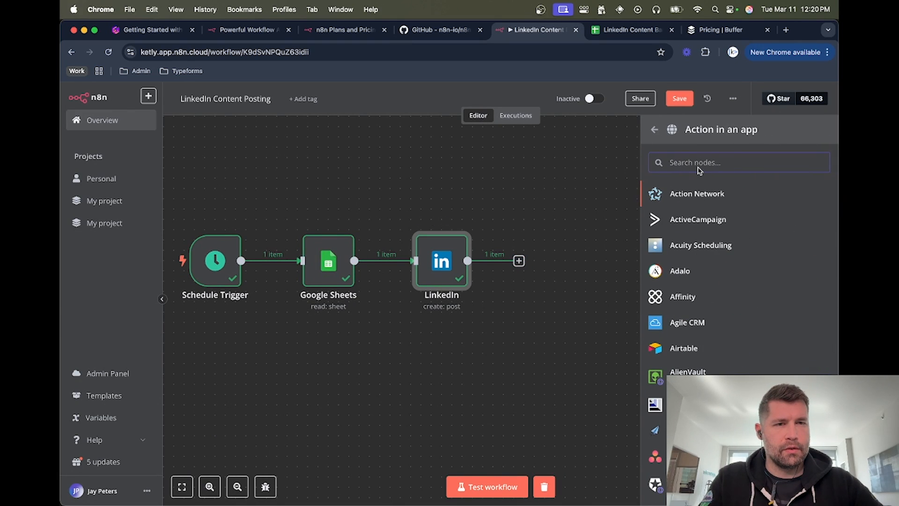
text(sheet)
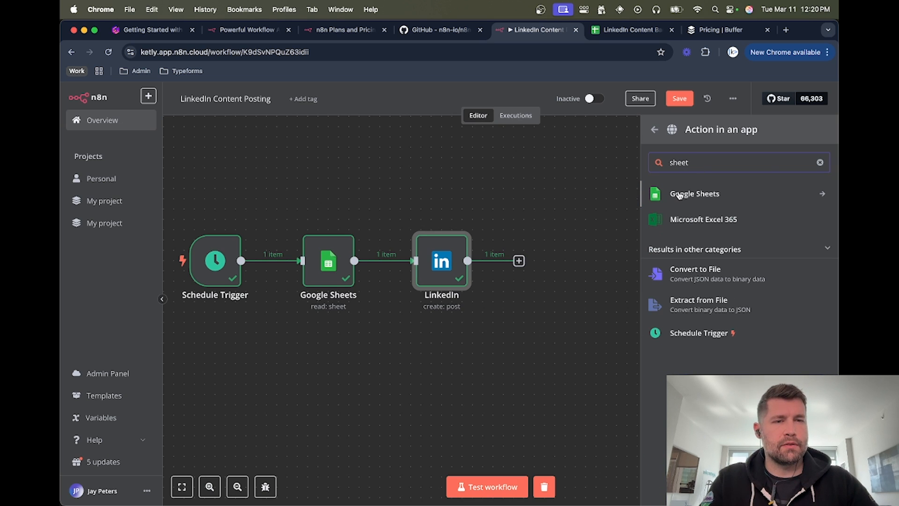
click(674, 194)
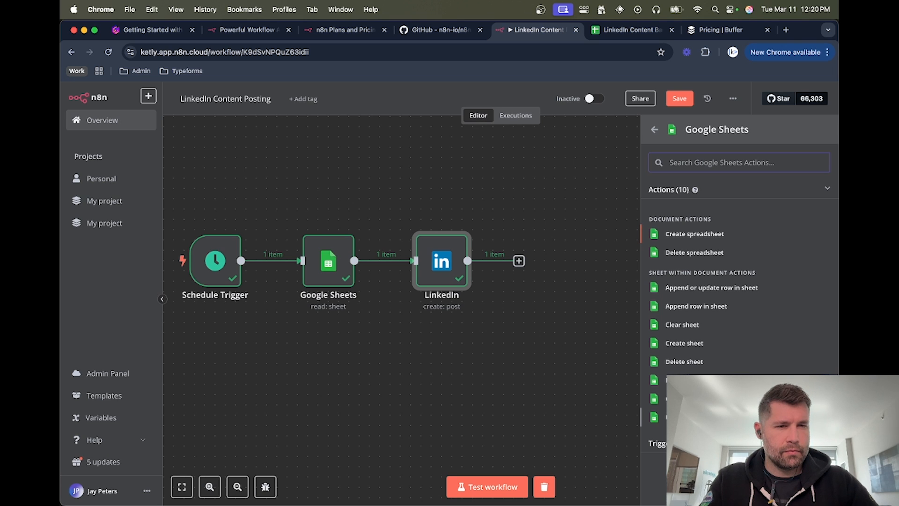
click(692, 416)
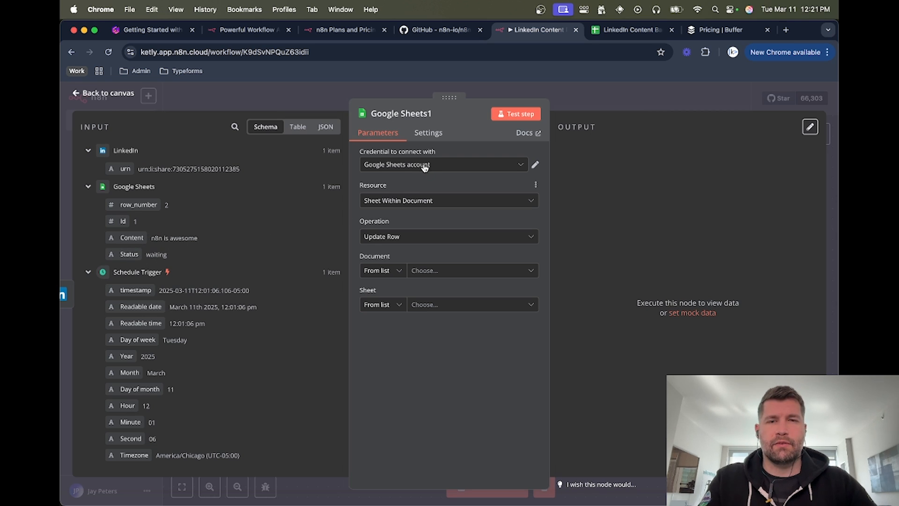
Point the update node to the LinkedIn Content Bank document and its Sheet1 sheet
click(428, 271)
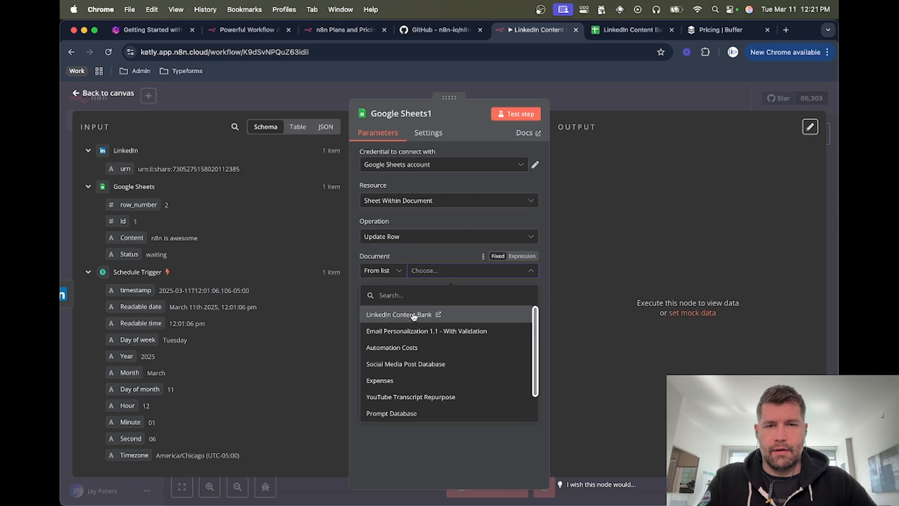
click(414, 315)
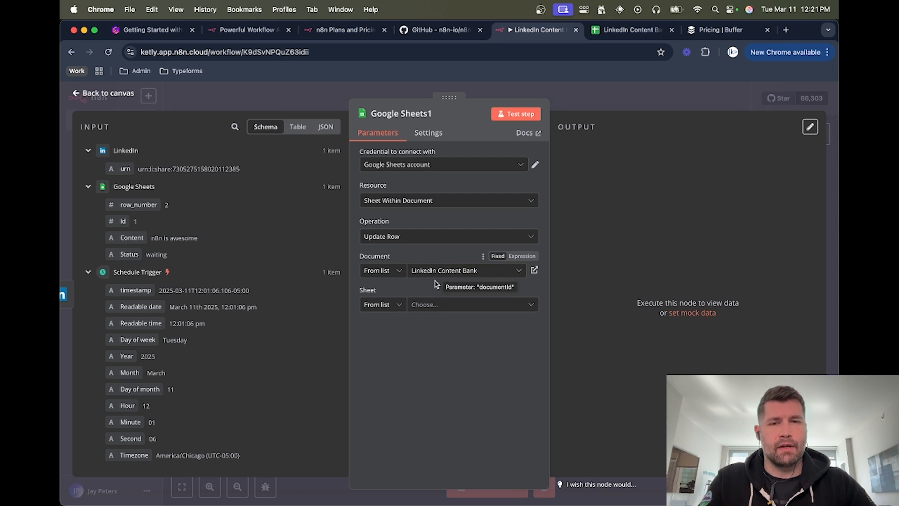
click(423, 307)
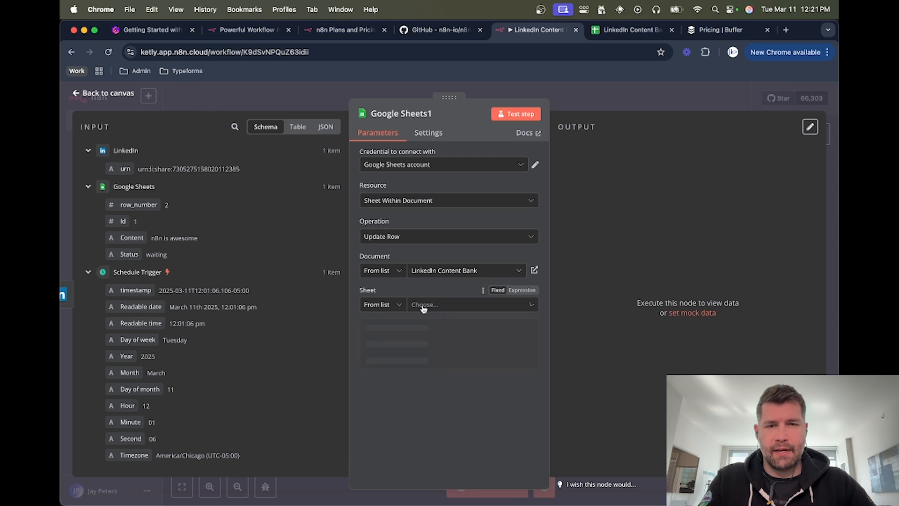
click(396, 329)
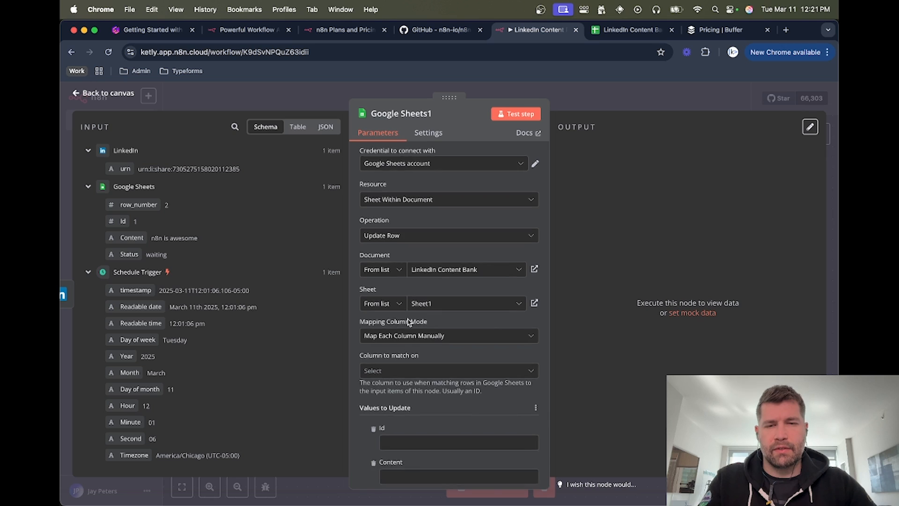
Check the columns in the LinkedIn Content Bank sheet and set the update node's Column to match on to row_number
scroll(409, 313, down, 2)
scroll(423, 271, down, 2)
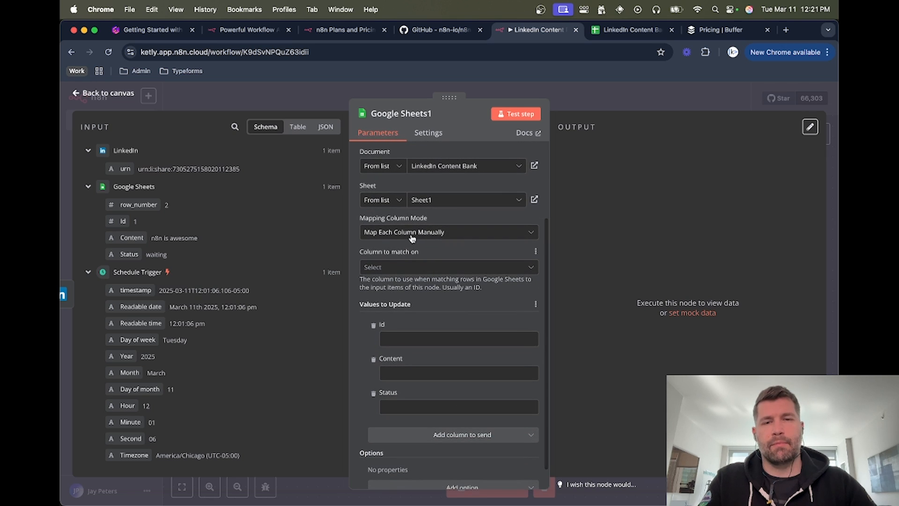
click(625, 30)
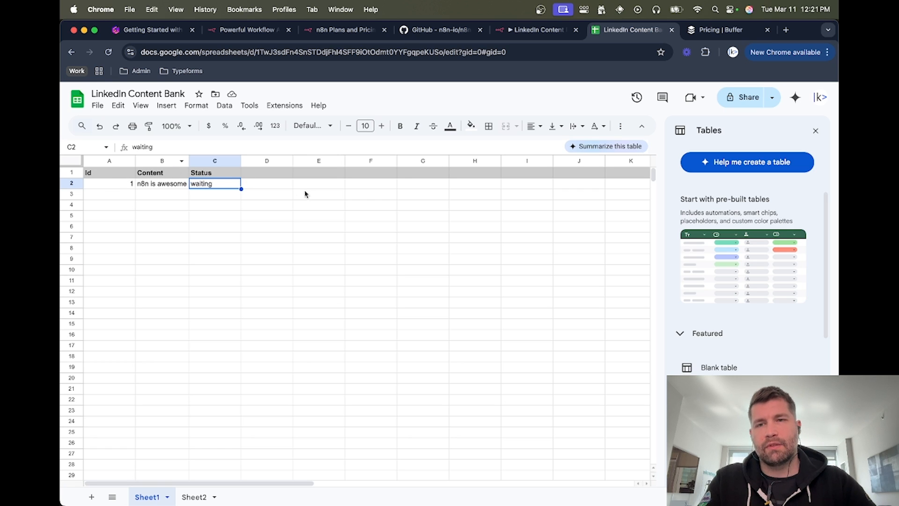
click(533, 29)
scroll(433, 242, down, 1)
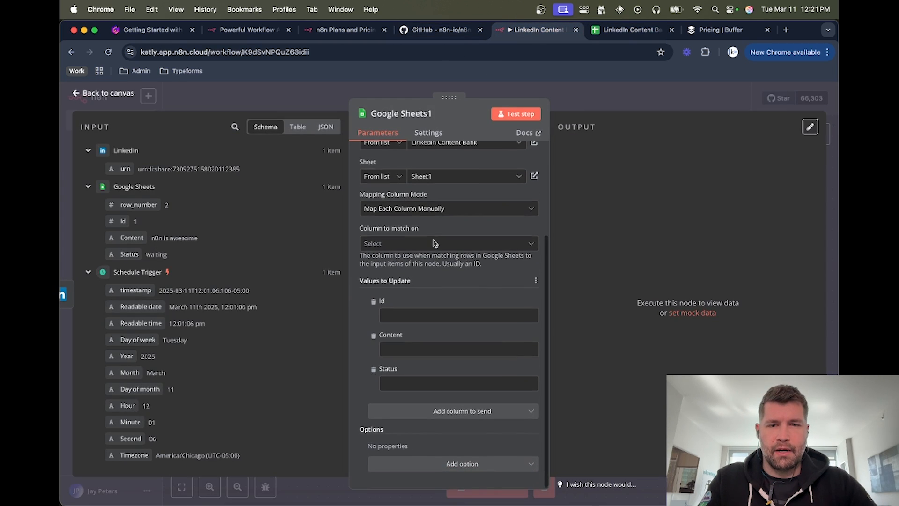
click(408, 247)
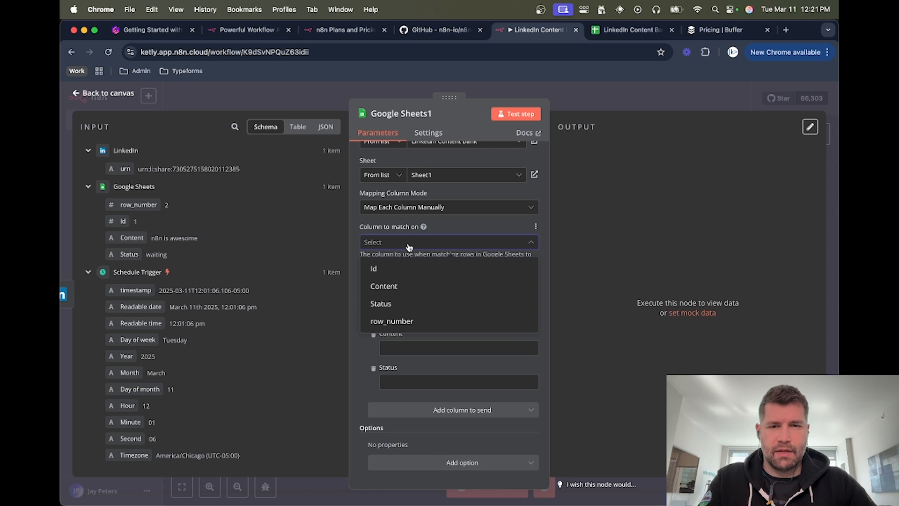
click(402, 322)
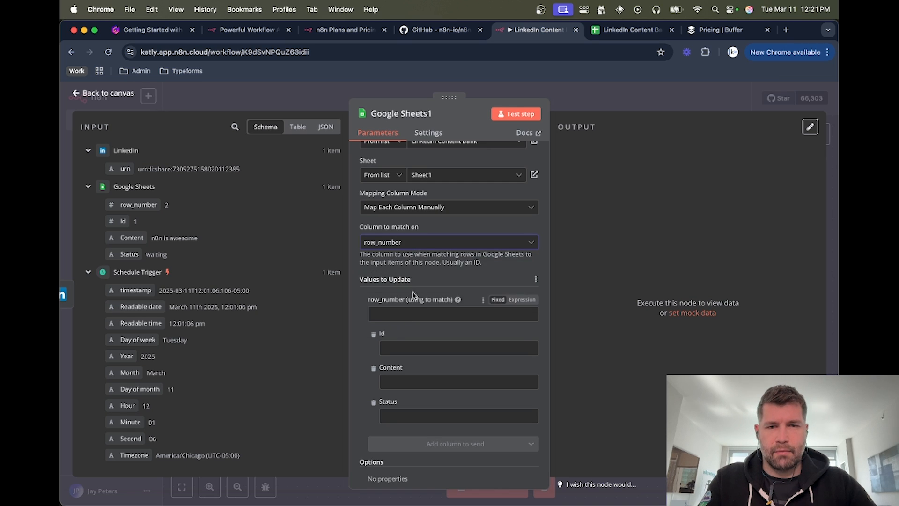
Map row_number from the first Google Sheets node into the update node's row_number matching value as an expression
click(399, 312)
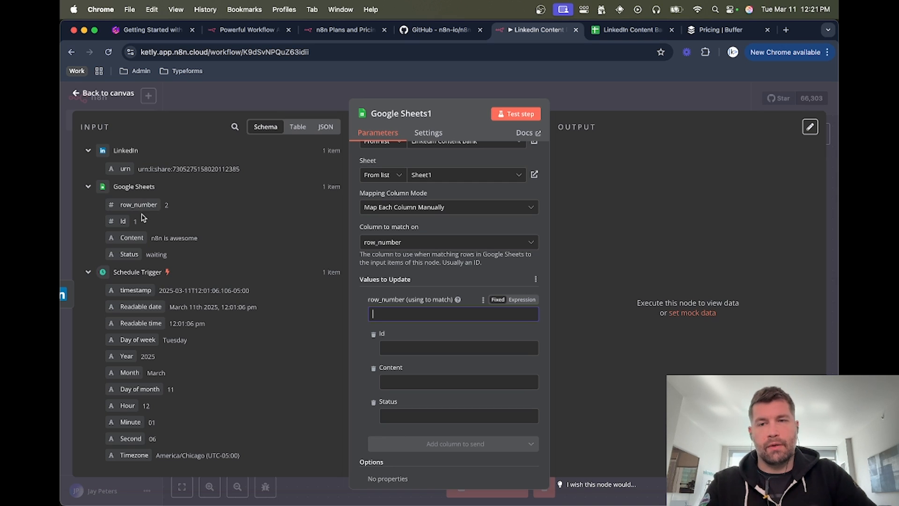
drag(143, 206, 407, 313)
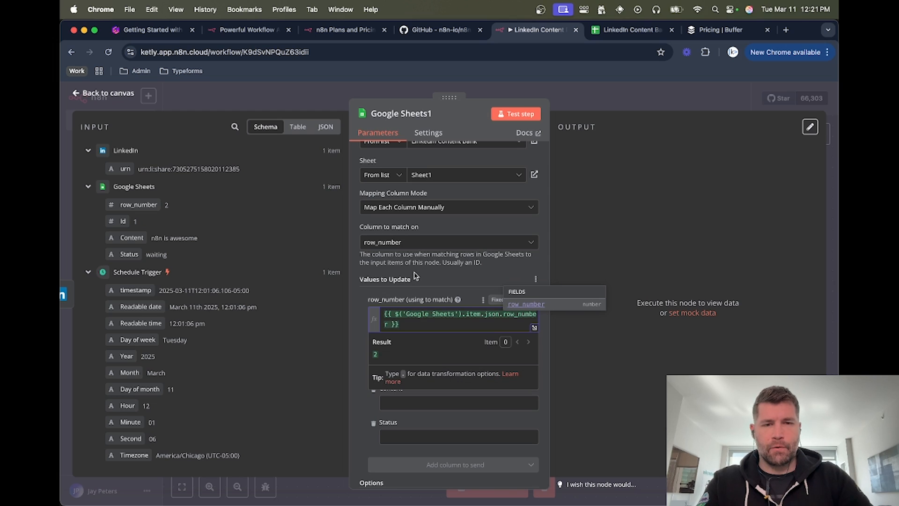
click(427, 279)
Set the Status value to update to "published" and look at the row's Status in the LinkedIn Content Bank sheet
scroll(425, 281, down, 2)
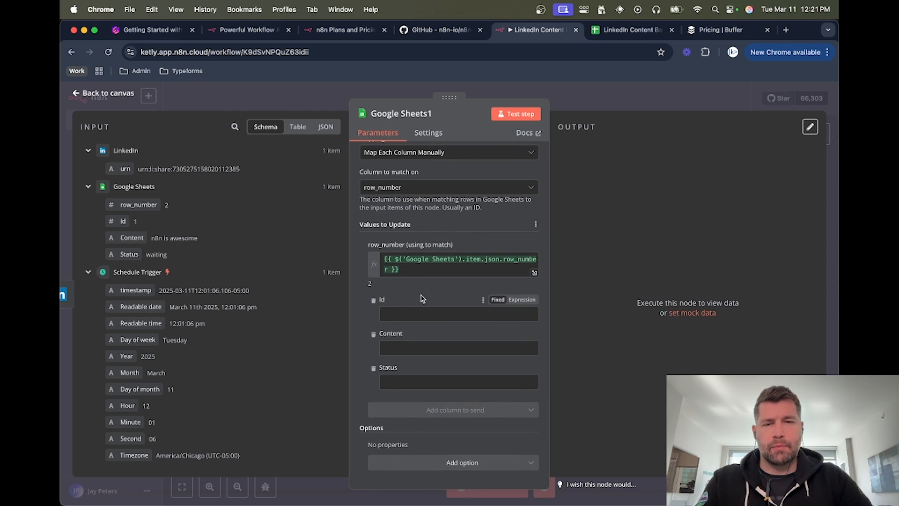
click(412, 386)
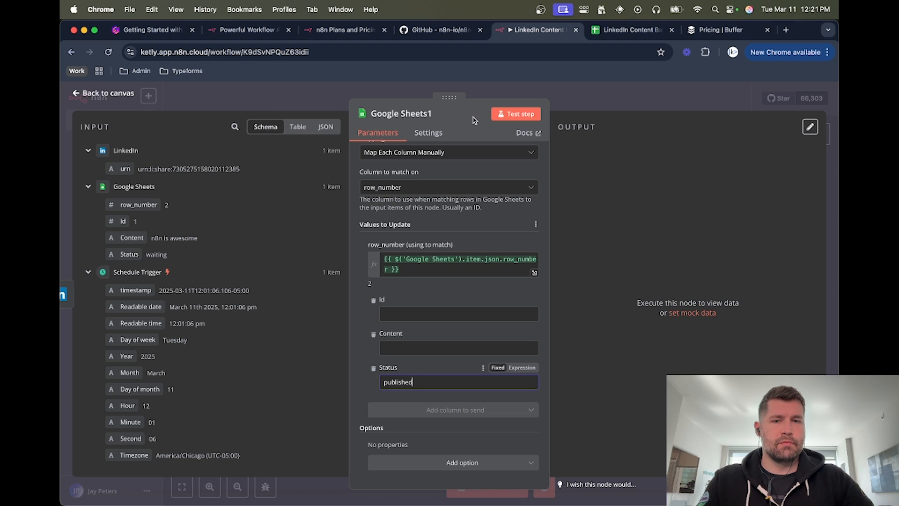
click(616, 32)
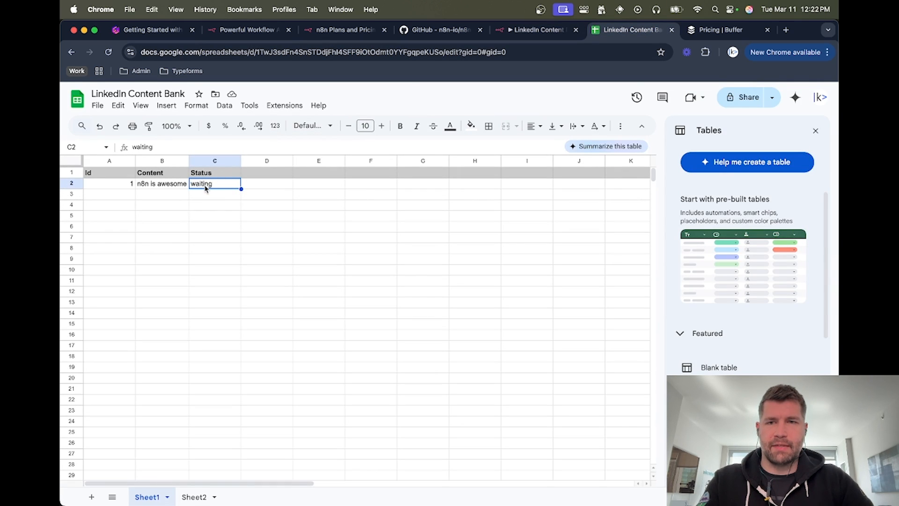
click(537, 30)
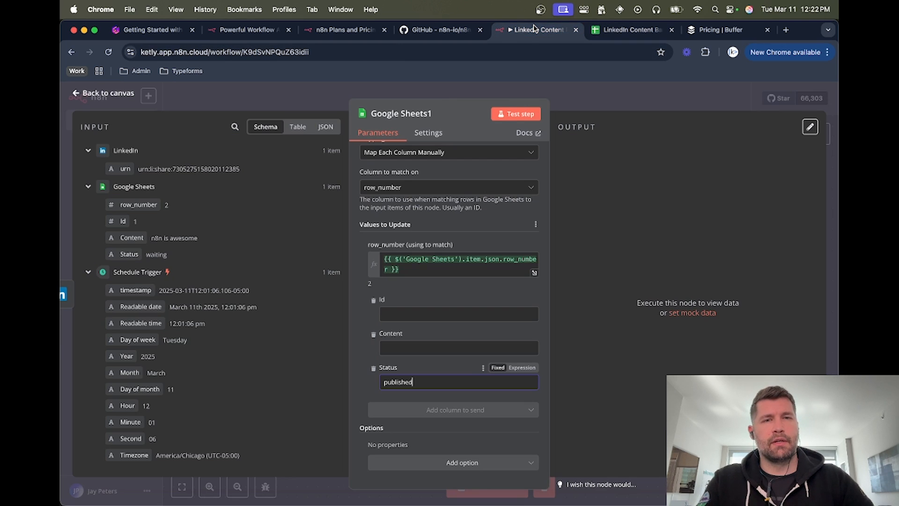
Run the update node as a test and check the row's Status in the LinkedIn Content Bank sheet
click(515, 115)
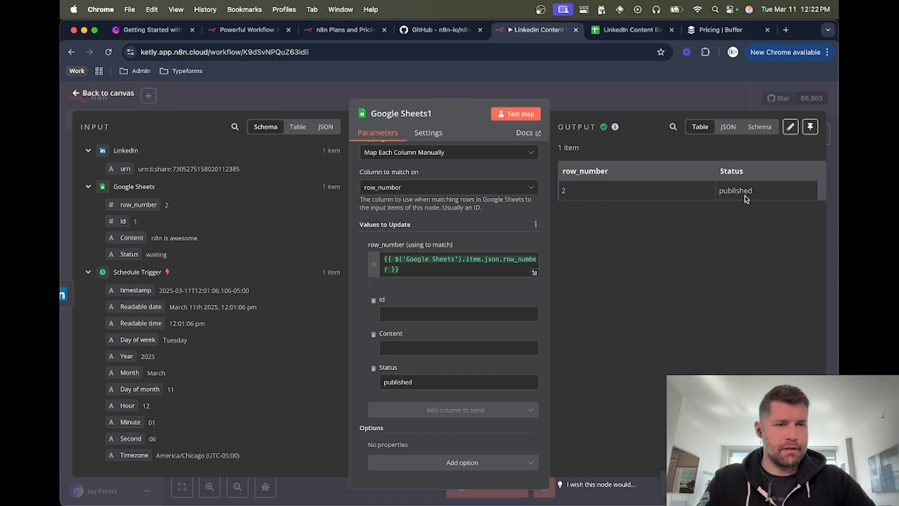
click(622, 31)
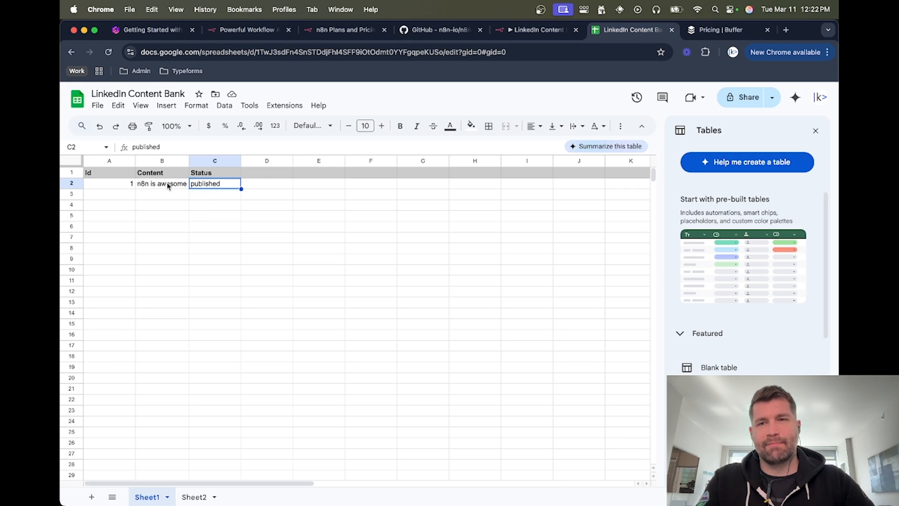
click(543, 31)
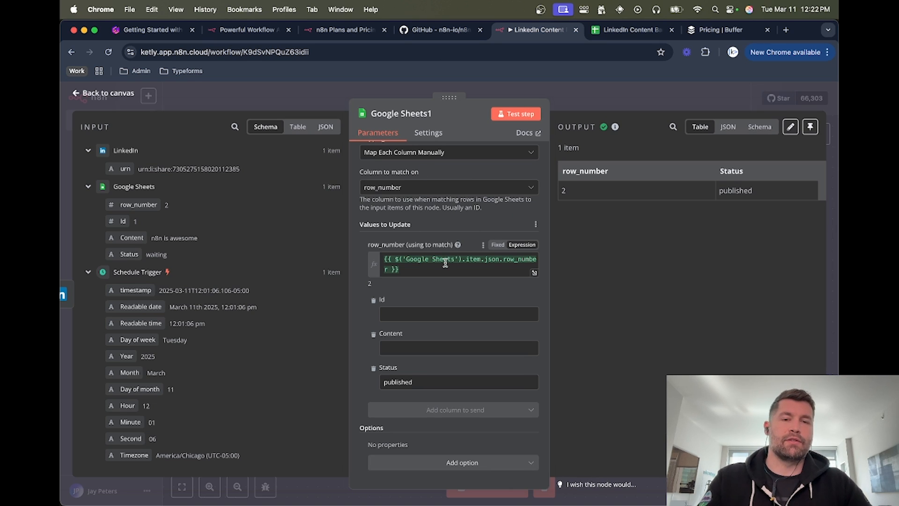
Add a row to the LinkedIn Content Bank sheet with Id 2, Content "the next best post" and Status "waiting", and widen the Content column slightly
click(620, 30)
click(116, 196)
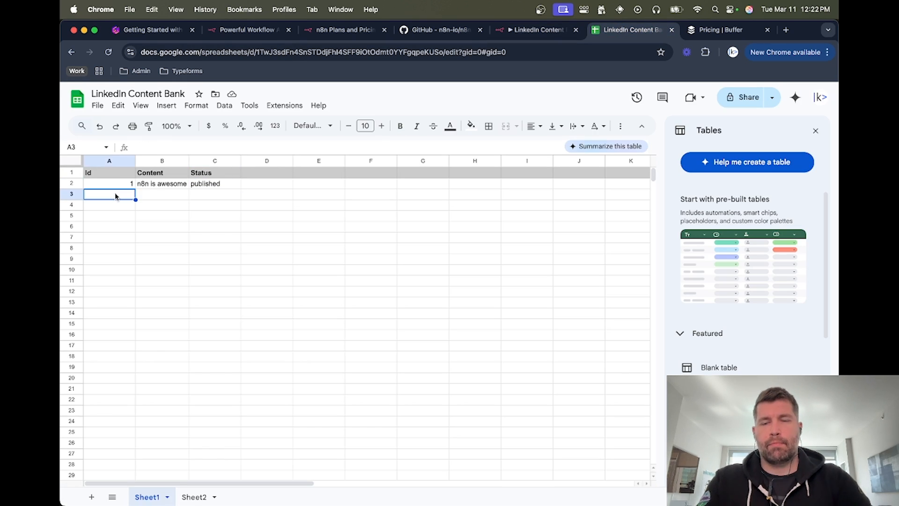
text(2)
key(Tab)
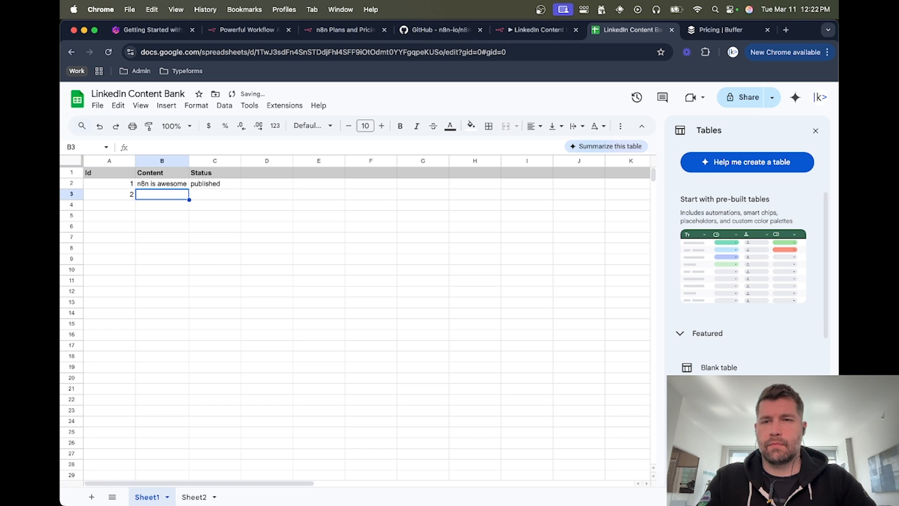
text(the next be)
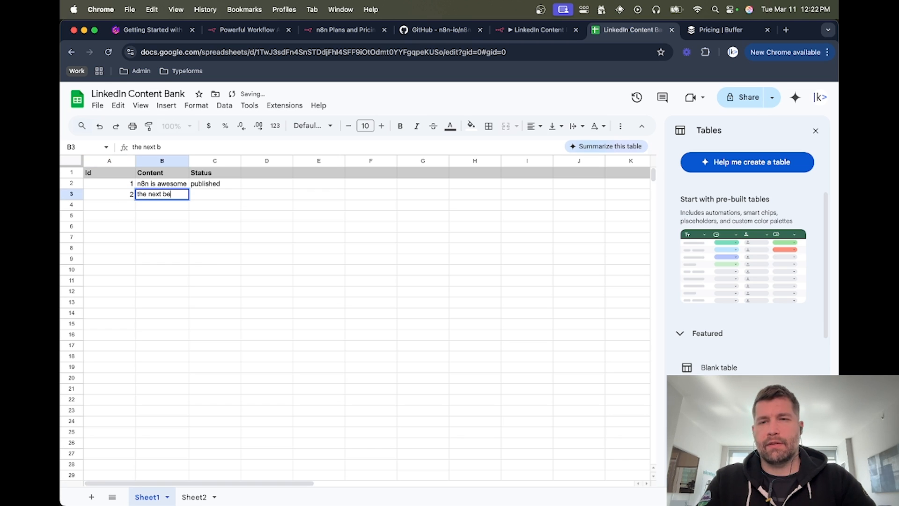
text(st post)
key(Tab)
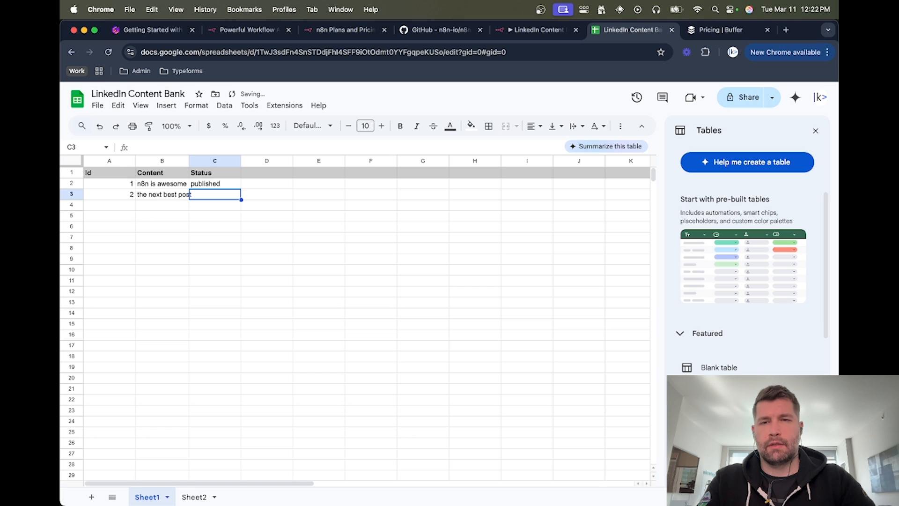
text(waiting)
key(Return)
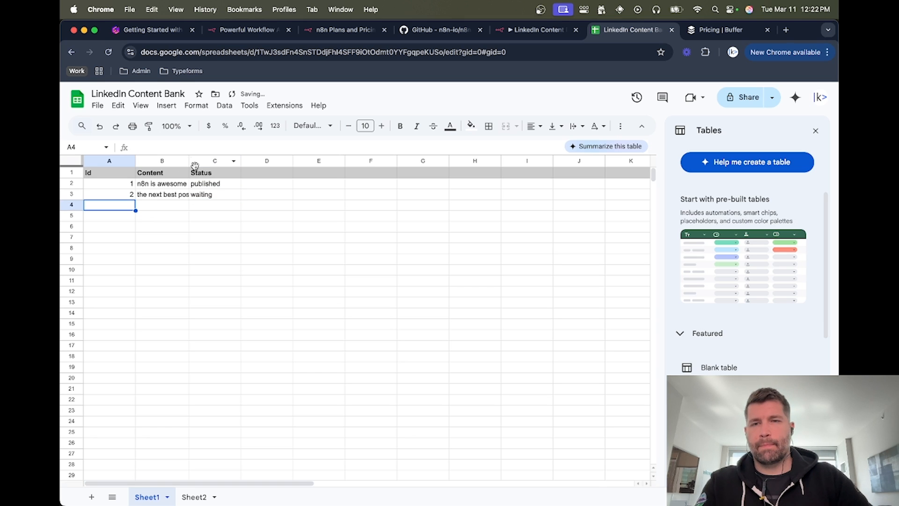
drag(188, 161, 193, 161)
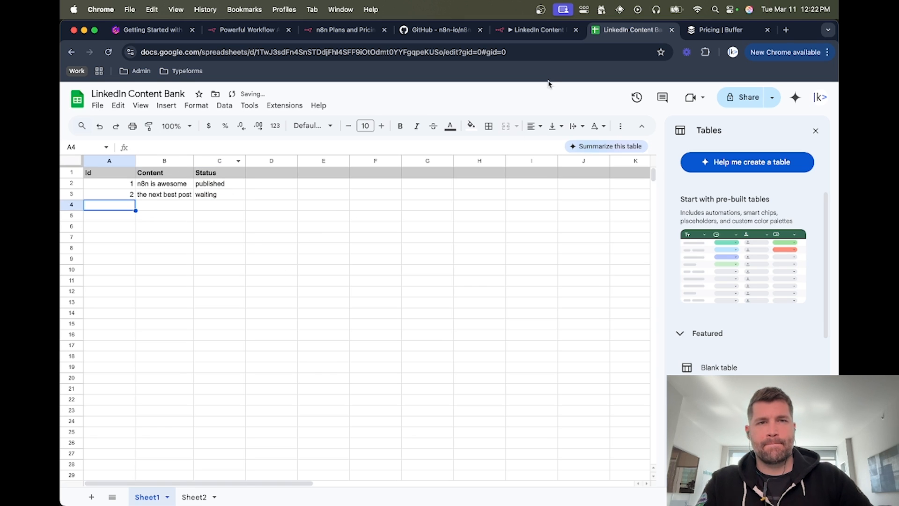
Return to the n8n workflow and close the update node's settings to show the whole node chain
click(543, 30)
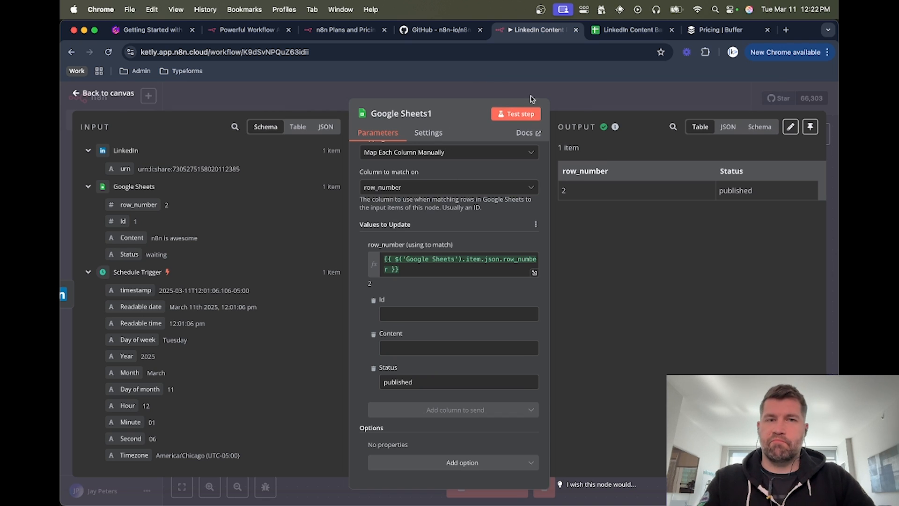
click(584, 97)
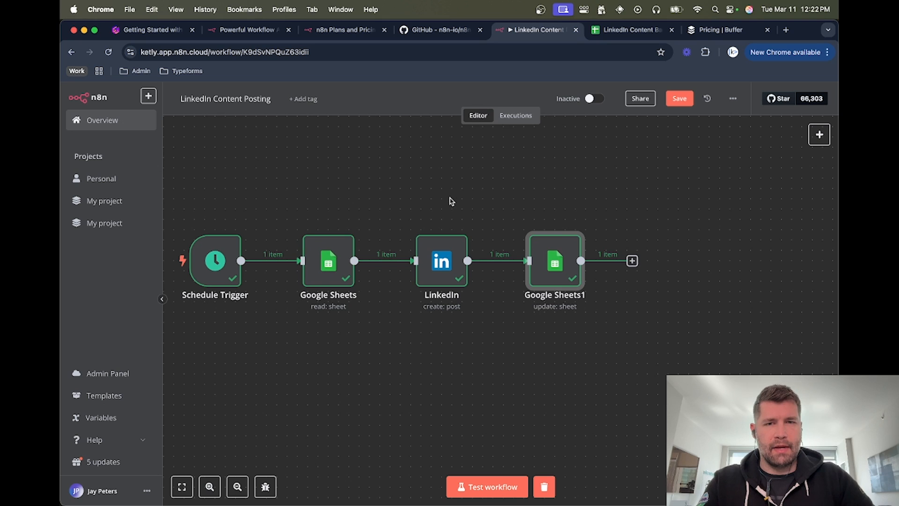
scroll(432, 194, up, 2)
scroll(432, 194, left, 3)
scroll(432, 195, down, 1)
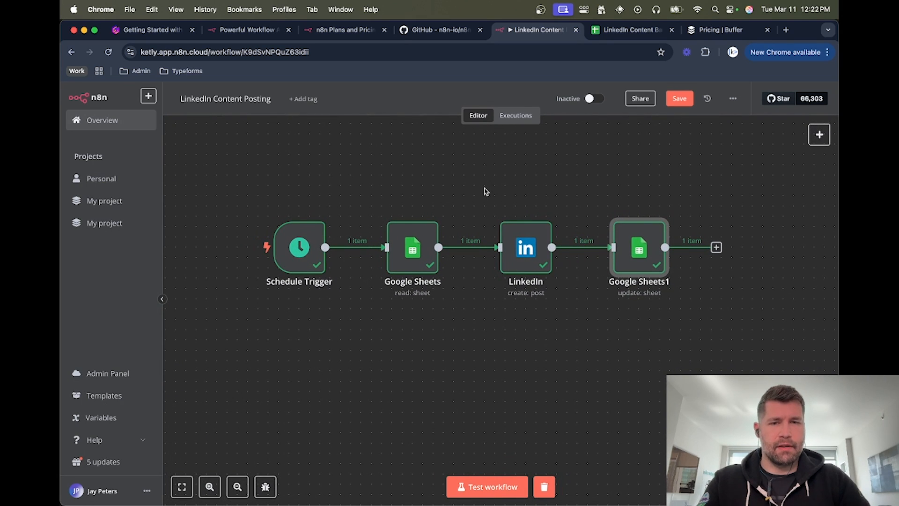
mouse_move(388, 252)
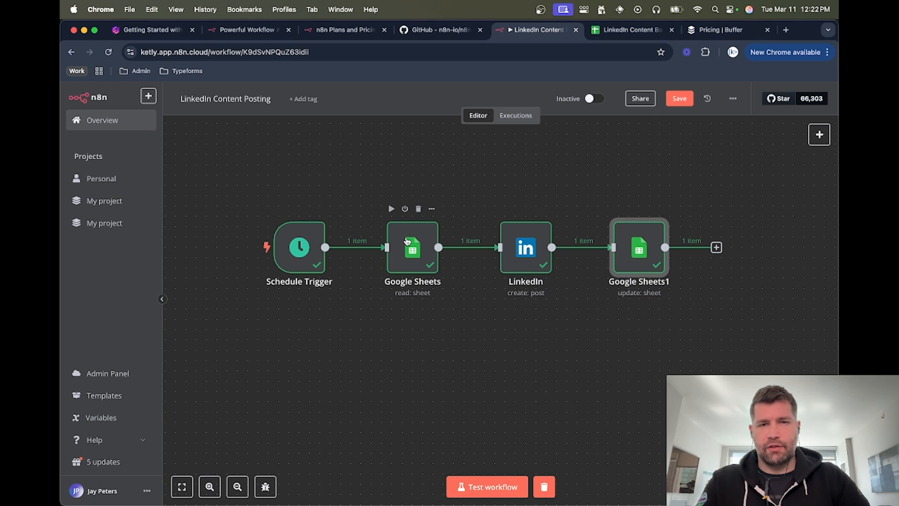
mouse_move(301, 246)
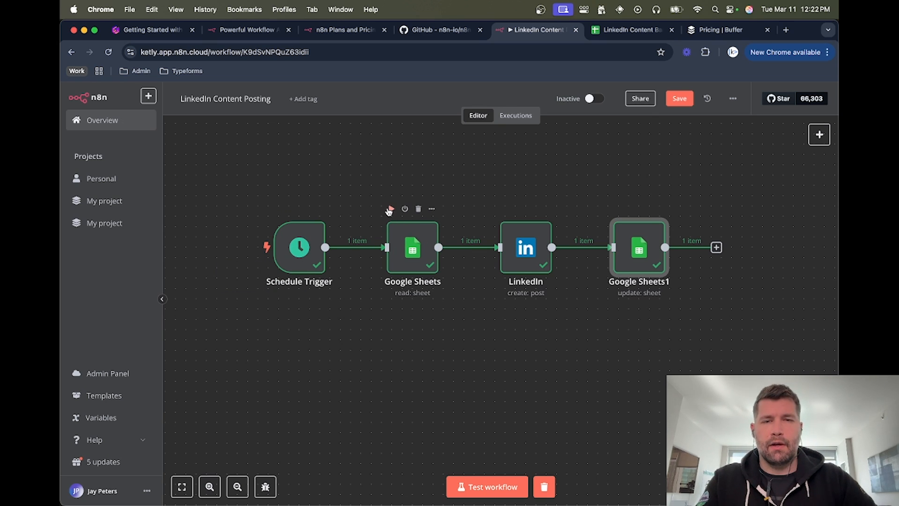
Check the first Google Sheets node's Status filter against the sheet's waiting row and rerun that node as a test
double_click(410, 247)
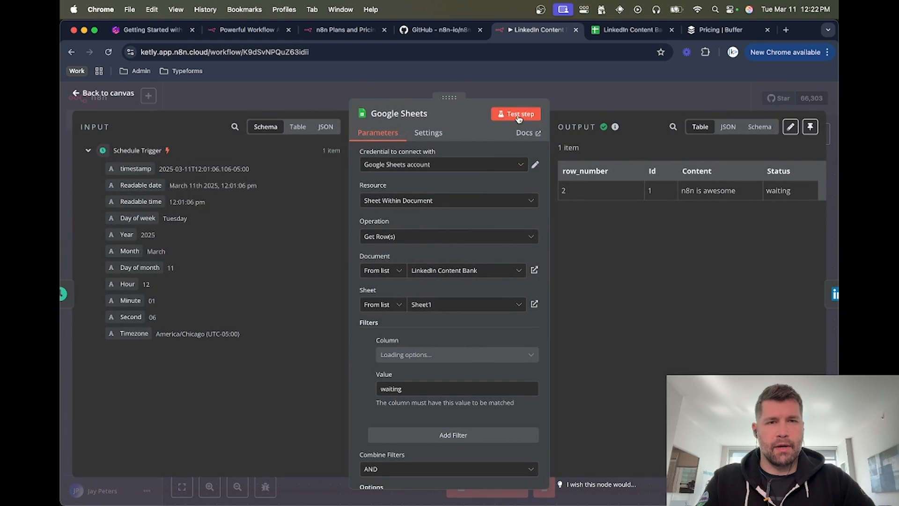
scroll(421, 291, down, 3)
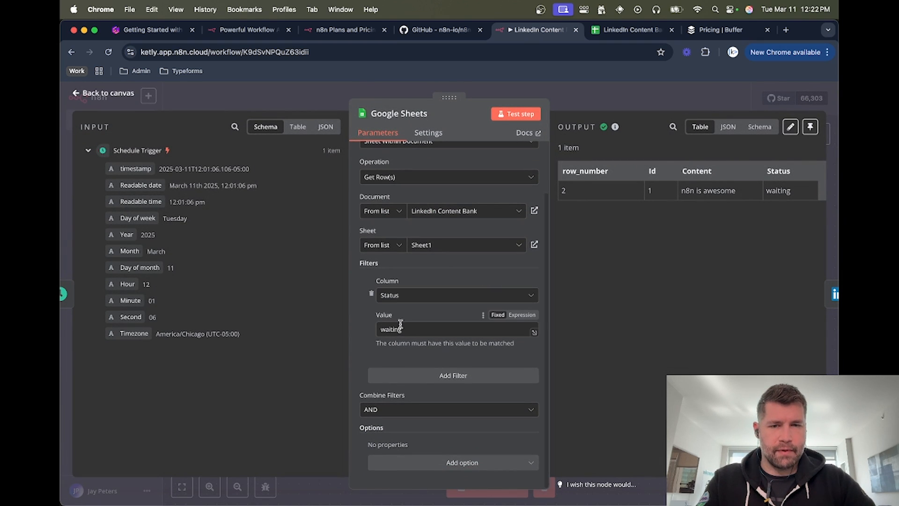
scroll(460, 278, up, 3)
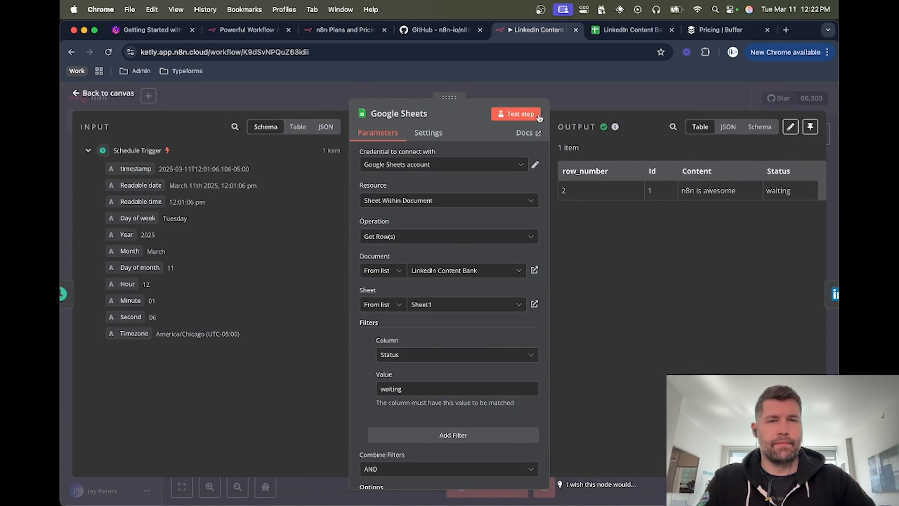
click(629, 30)
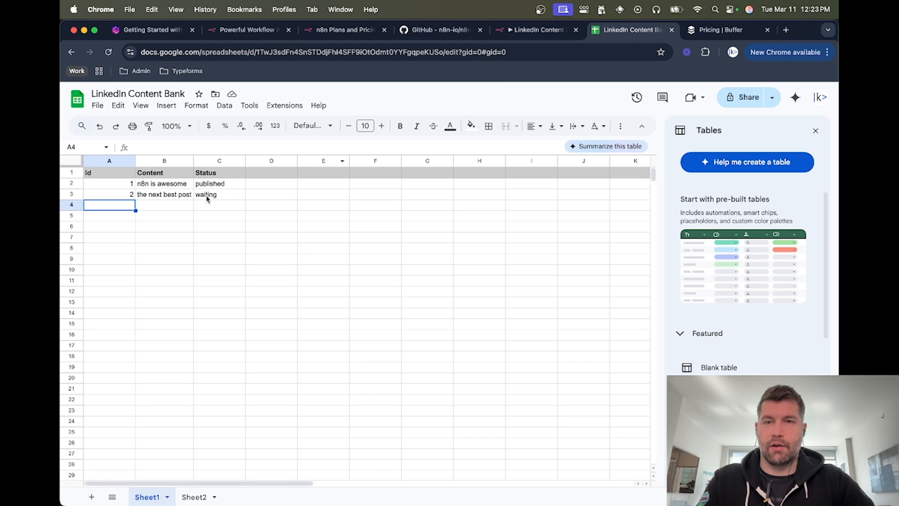
click(537, 30)
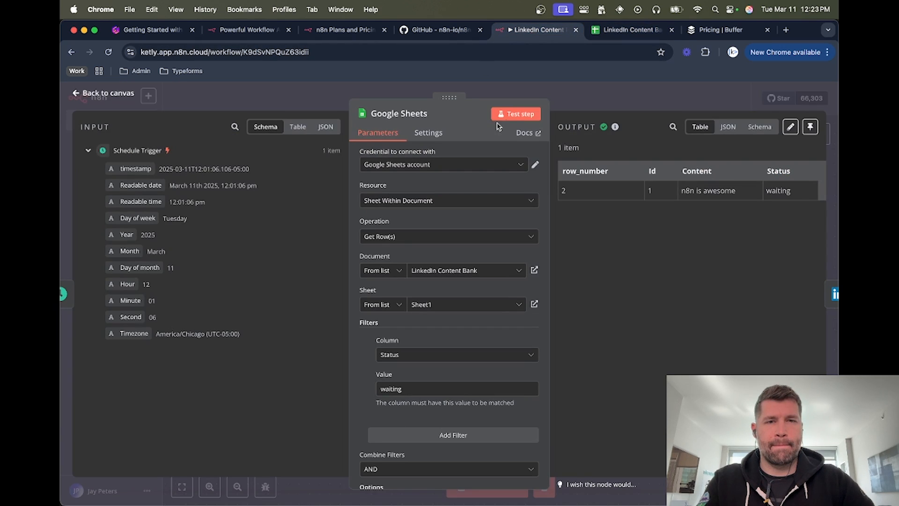
click(517, 115)
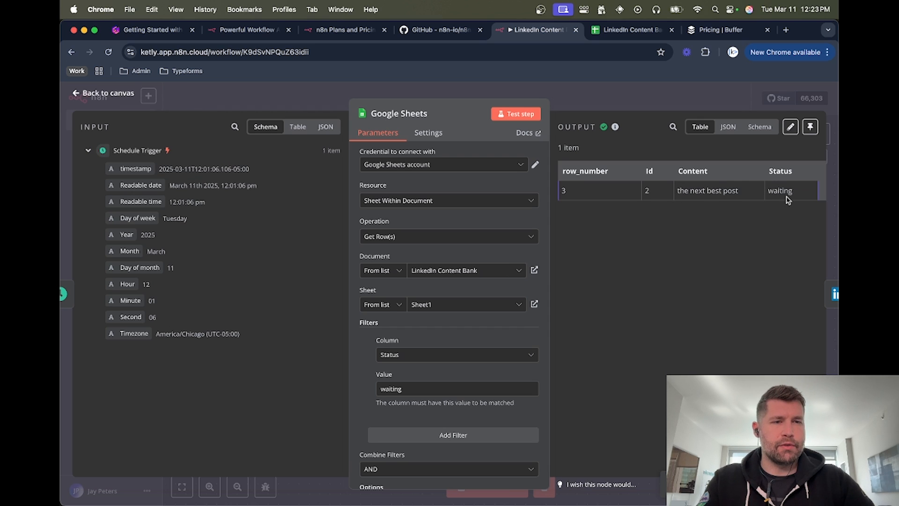
Compare the first Google Sheets node's output with the waiting row in the LinkedIn Content Bank sheet, and close the node's settings
click(613, 31)
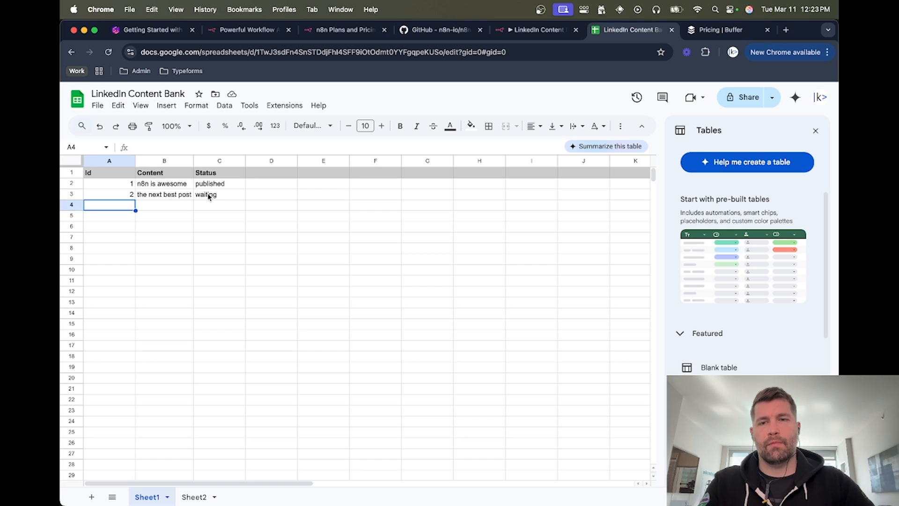
click(553, 30)
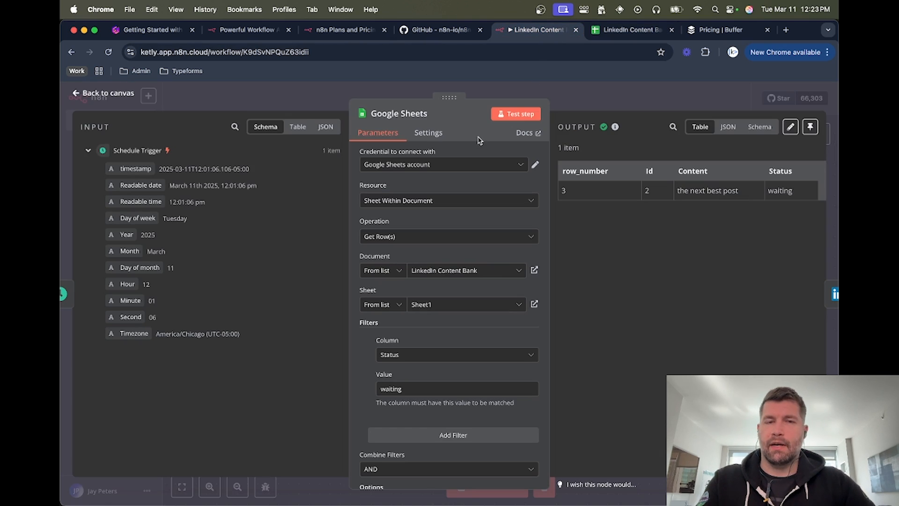
click(569, 97)
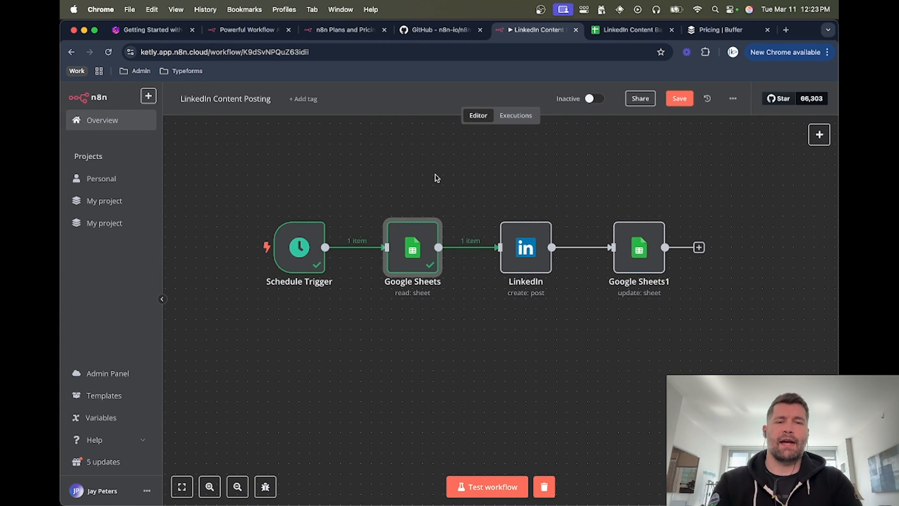
Run the whole LinkedIn Content Posting workflow as a test, from the Schedule Trigger through to the sheet update
click(477, 184)
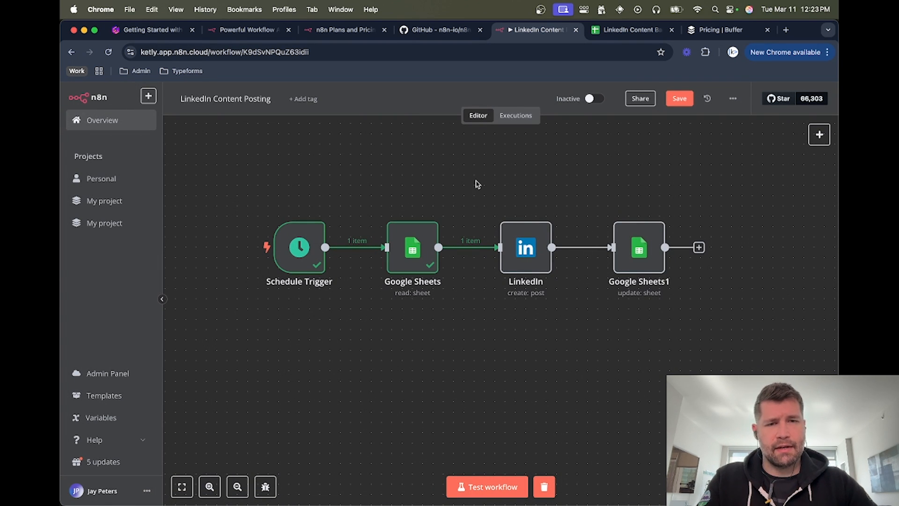
click(297, 252)
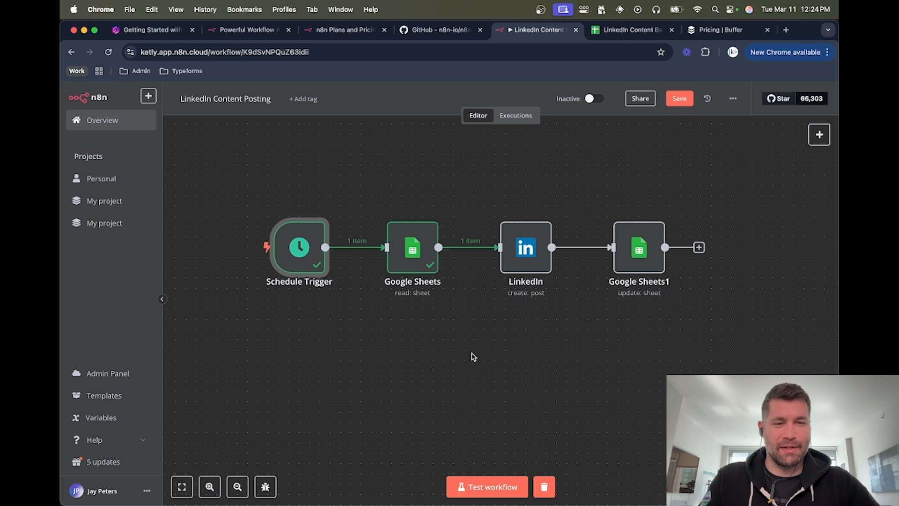
click(411, 249)
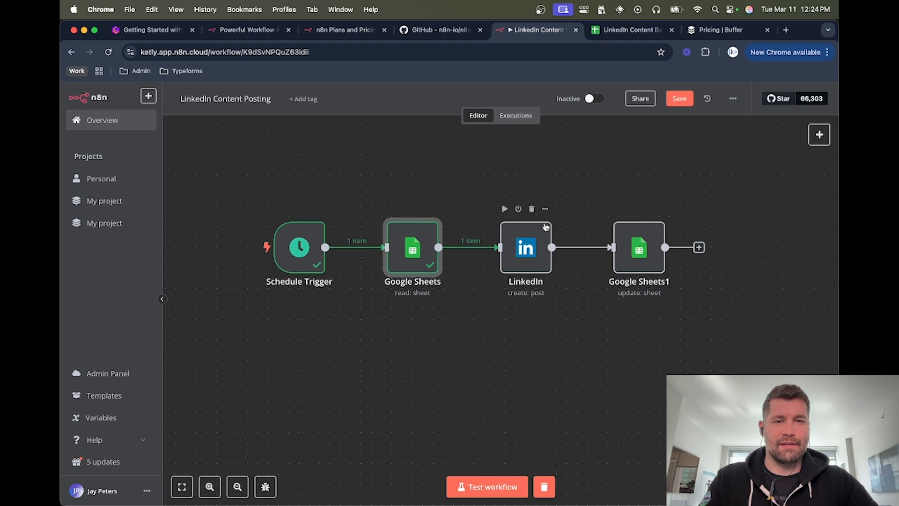
click(481, 489)
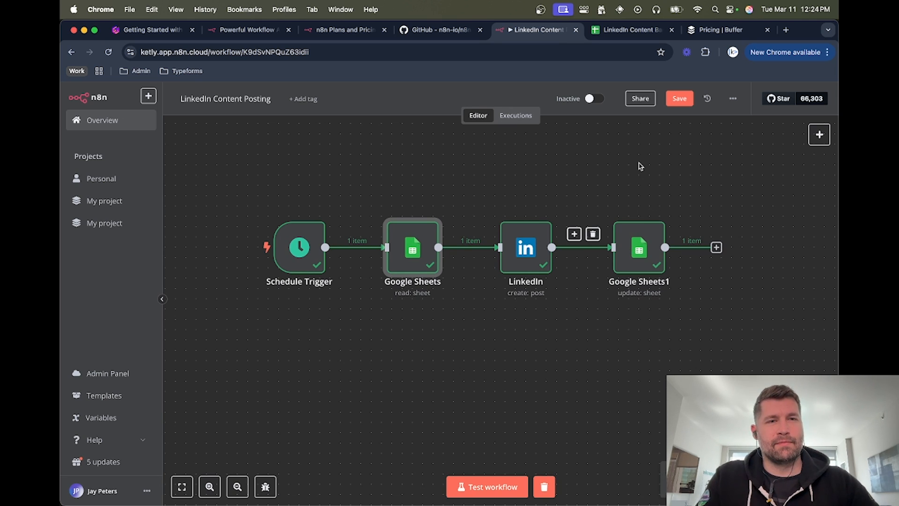
Switch to the LinkedIn profile and open the newest post, "the next best post", from its Activity section
click(630, 30)
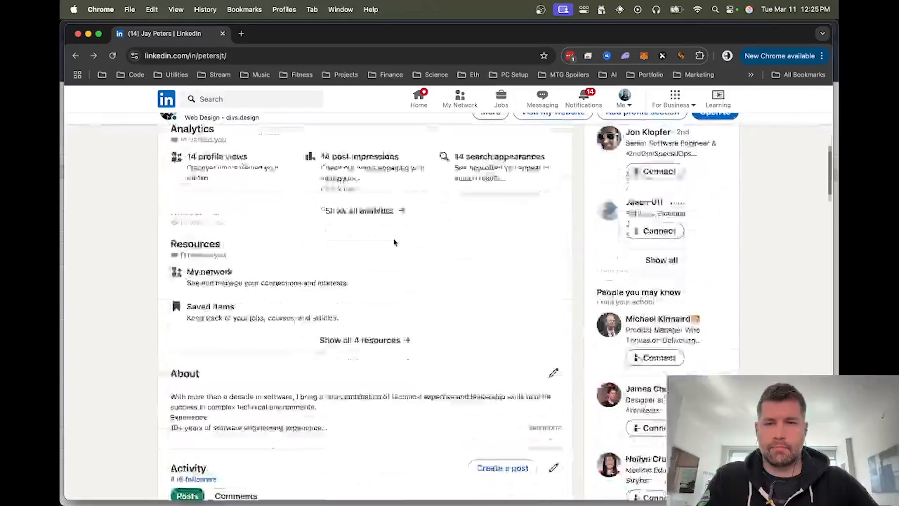
scroll(392, 241, down, 5)
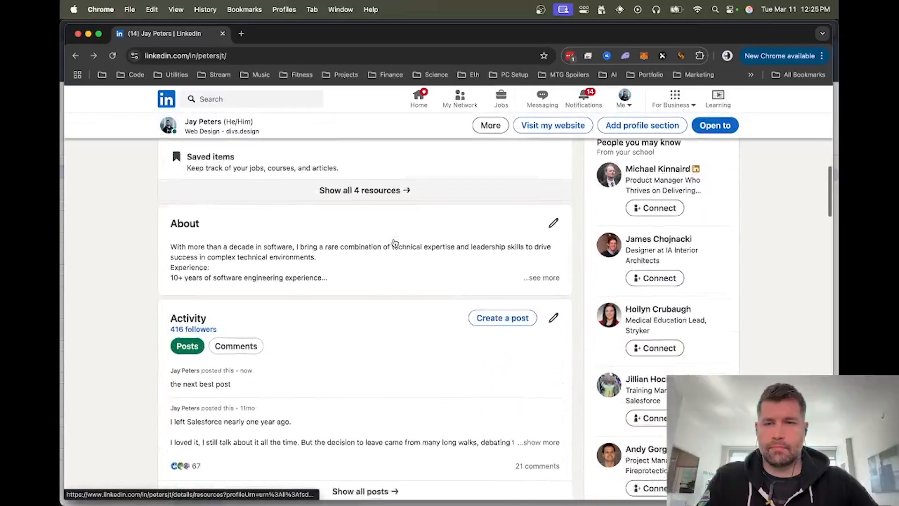
scroll(393, 242, down, 1)
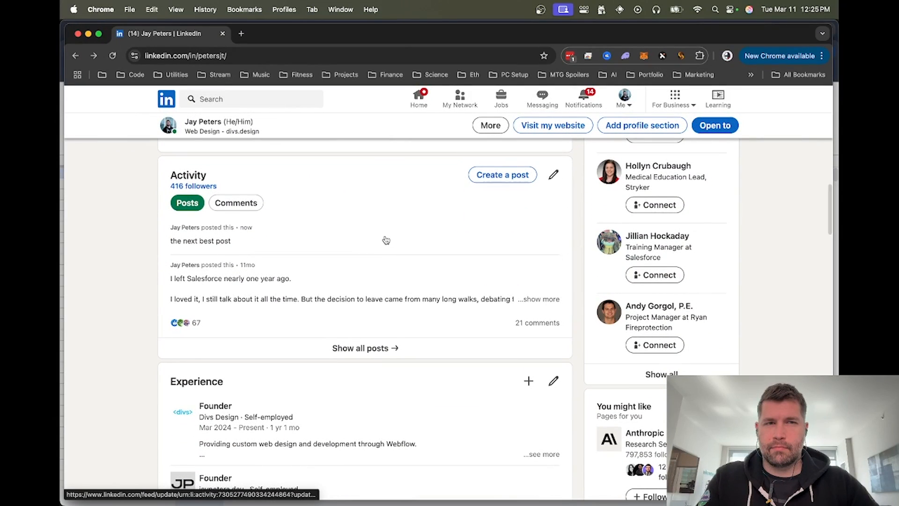
click(235, 245)
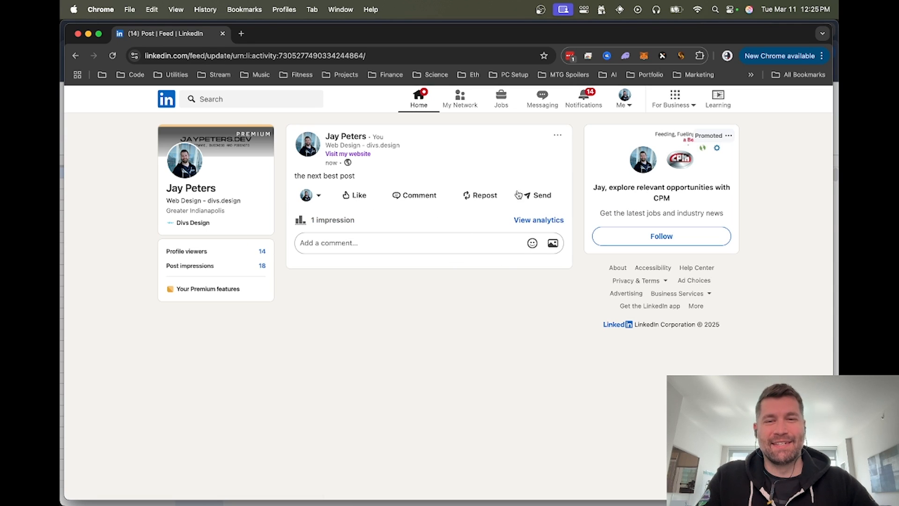
Delete the test post "the next best post" from LinkedIn
click(557, 135)
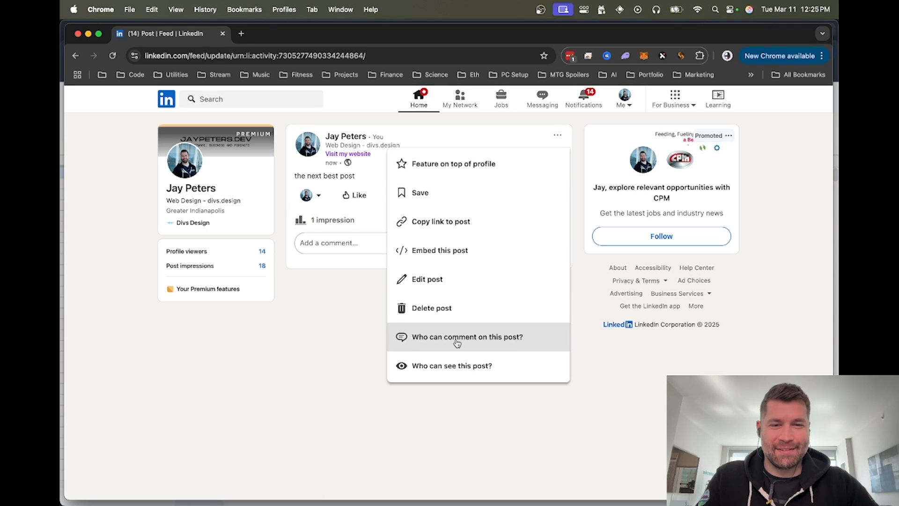
click(447, 309)
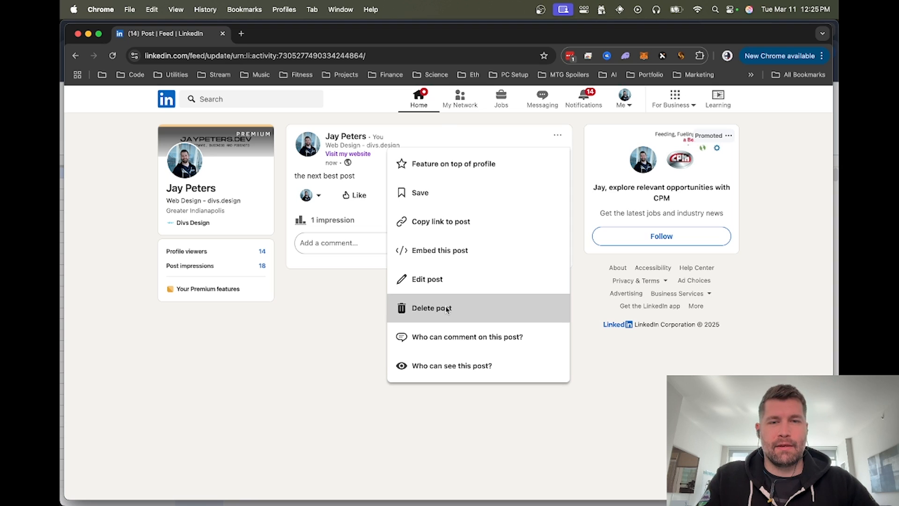
click(496, 177)
Check the second row's Status in the LinkedIn Content Bank sheet and return to the n8n workflow's node chain
key(super+grave)
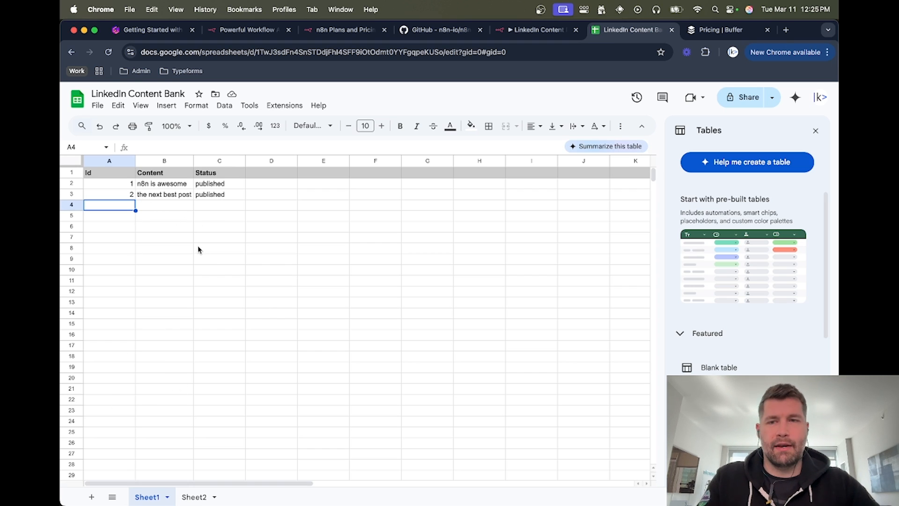
click(540, 31)
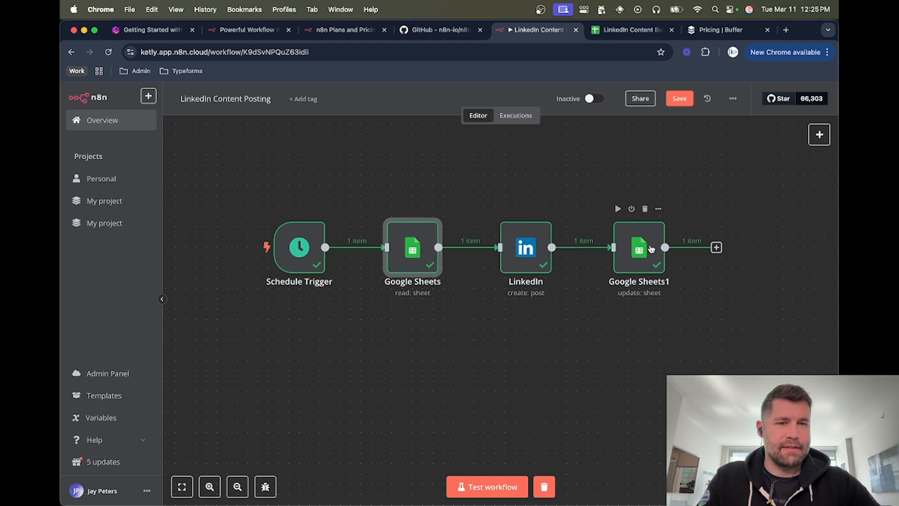
drag(570, 186, 571, 196)
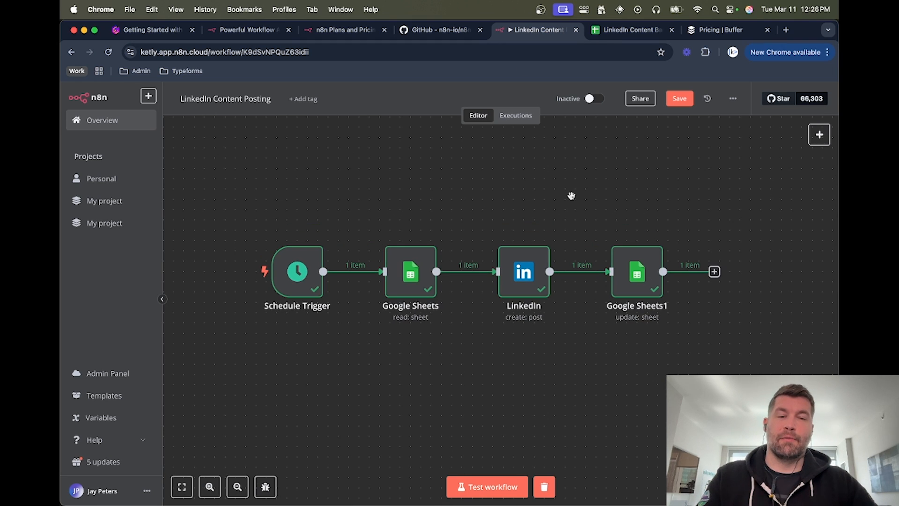